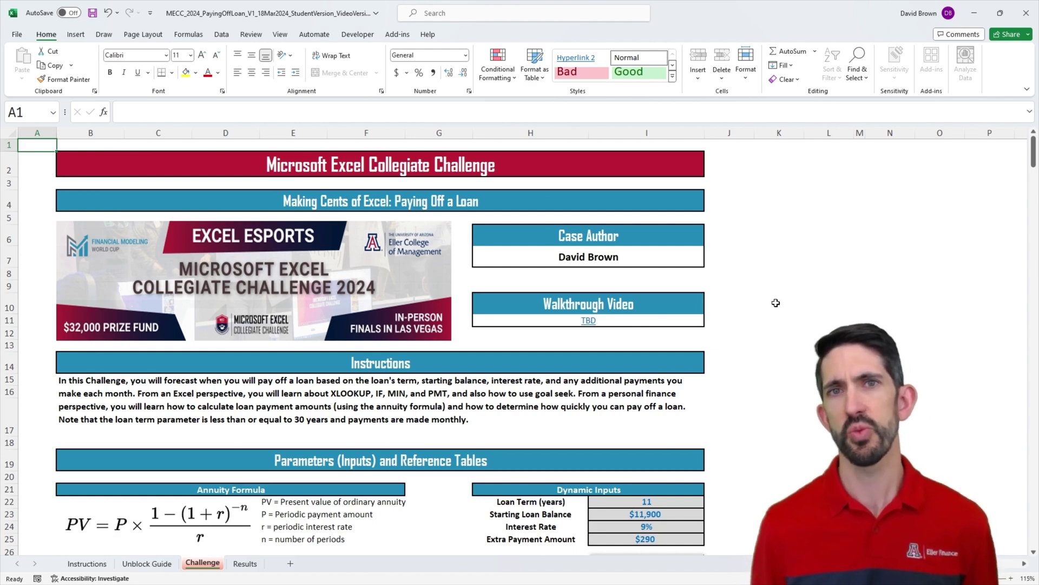
Review the loan inputs: 11-year term, $11,900 balance, 9% rate and $290 extra payment.
{"action": "scroll", "coordinate": [775, 302], "scroll_direction": "down", "scroll_amount": 5}
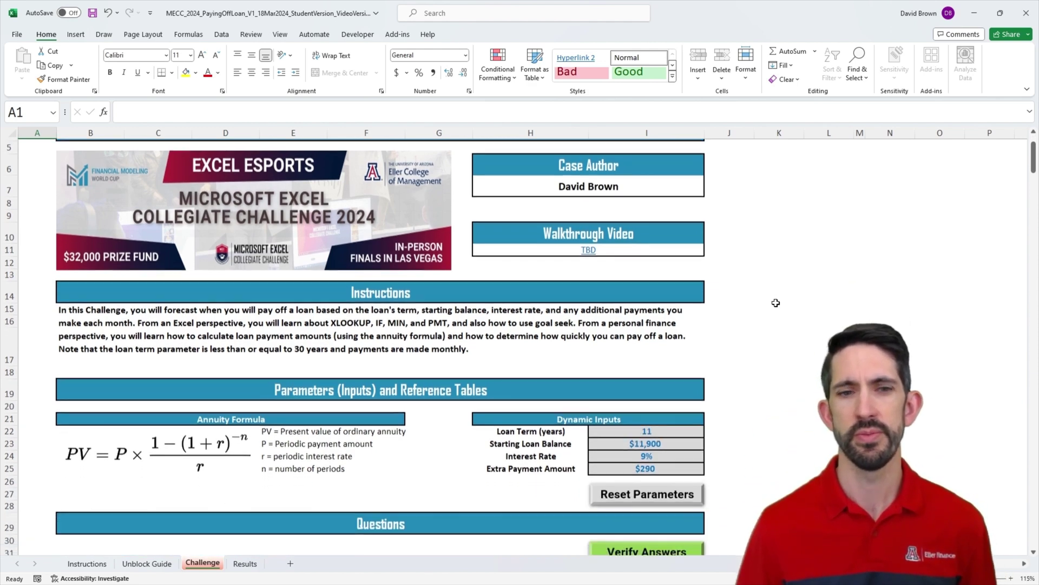
{"action": "scroll", "coordinate": [775, 302], "scroll_direction": "down", "scroll_amount": 2}
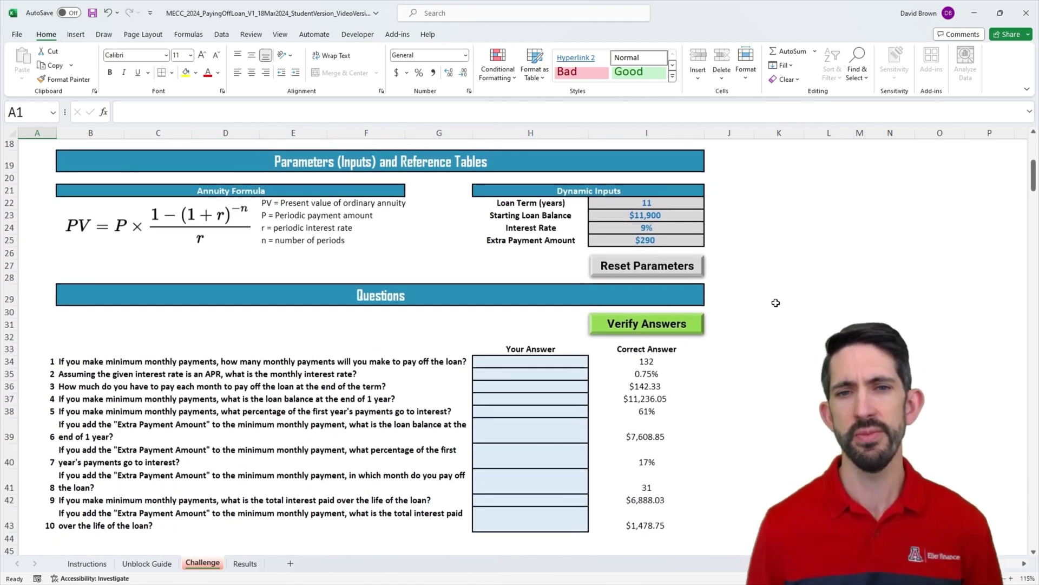
{"action": "left_click", "coordinate": [665, 205]}
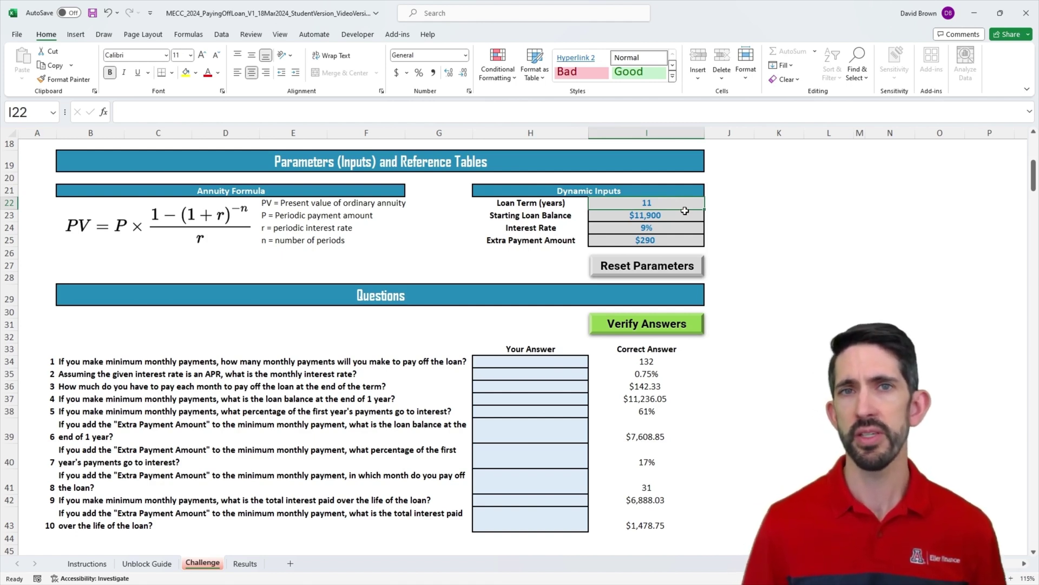
{"action": "left_click", "coordinate": [685, 210]}
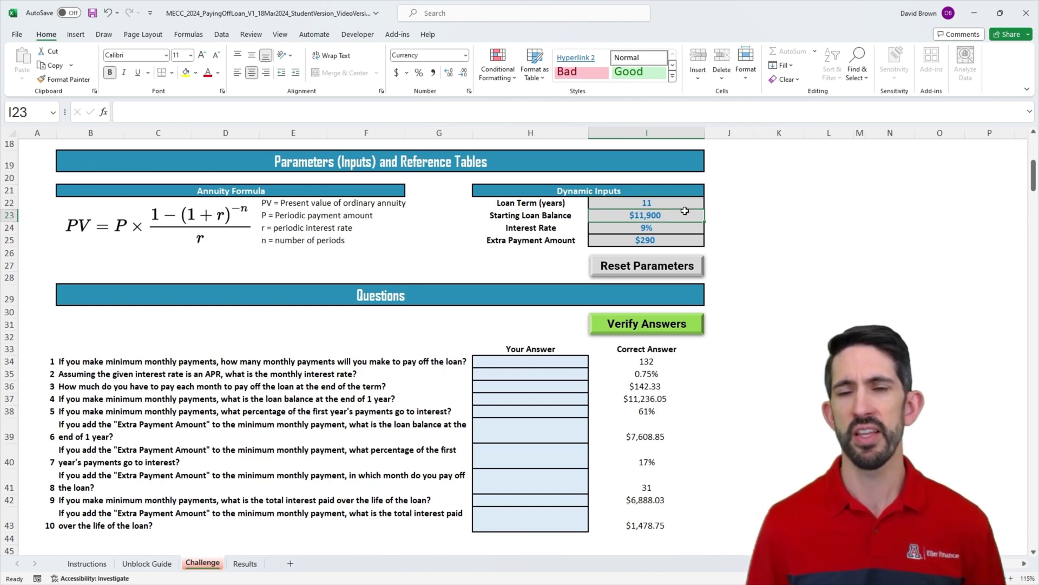
{"action": "key", "text": "Down"}
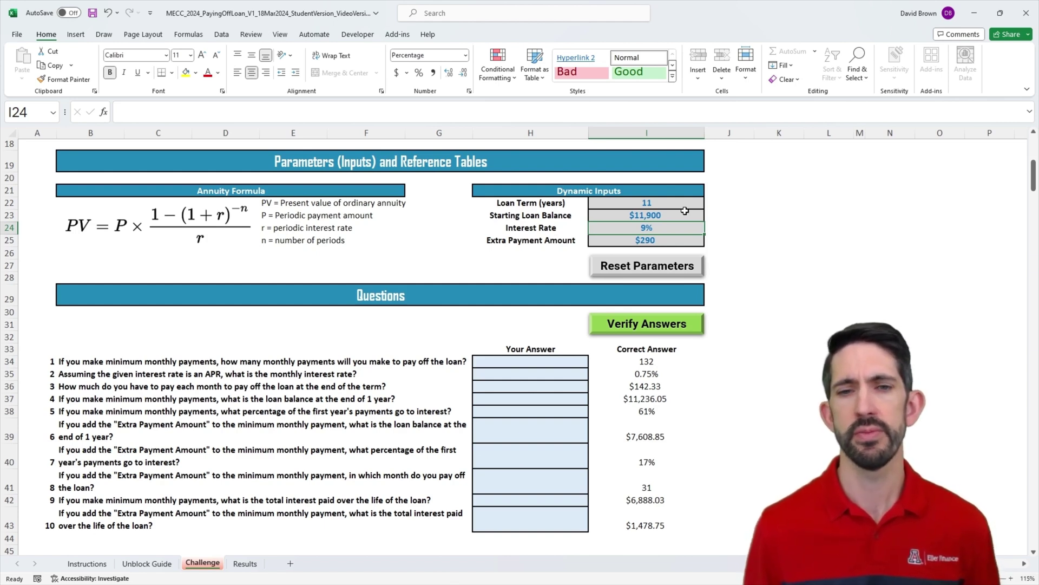
{"action": "key", "text": "Down"}
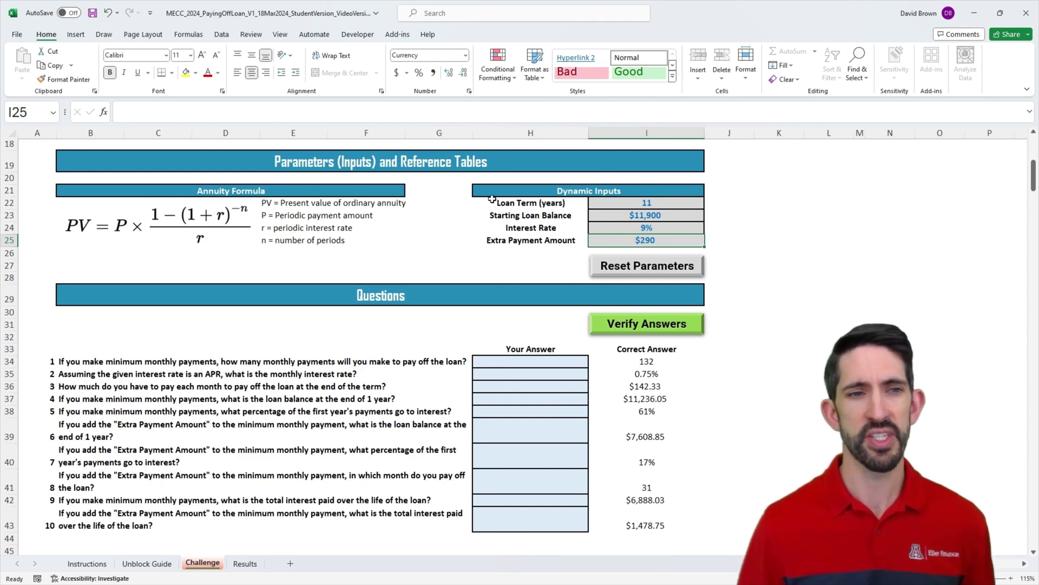
{"action": "left_click", "coordinate": [228, 192]}
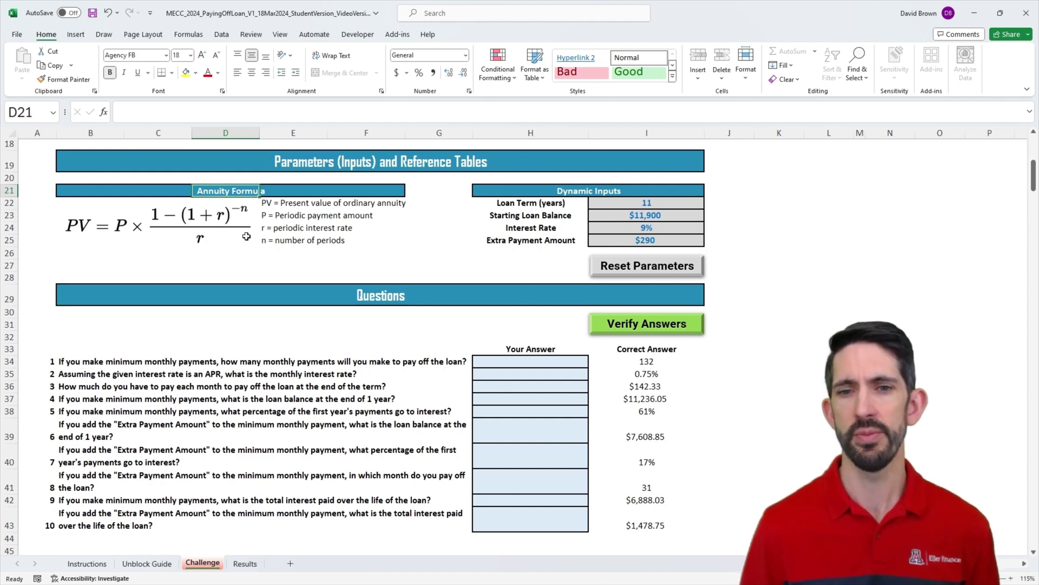
Enter =I22*12 in H34 for 132 monthly payments and verify it is correct.
{"action": "scroll", "coordinate": [505, 277], "scroll_direction": "down", "scroll_amount": 1}
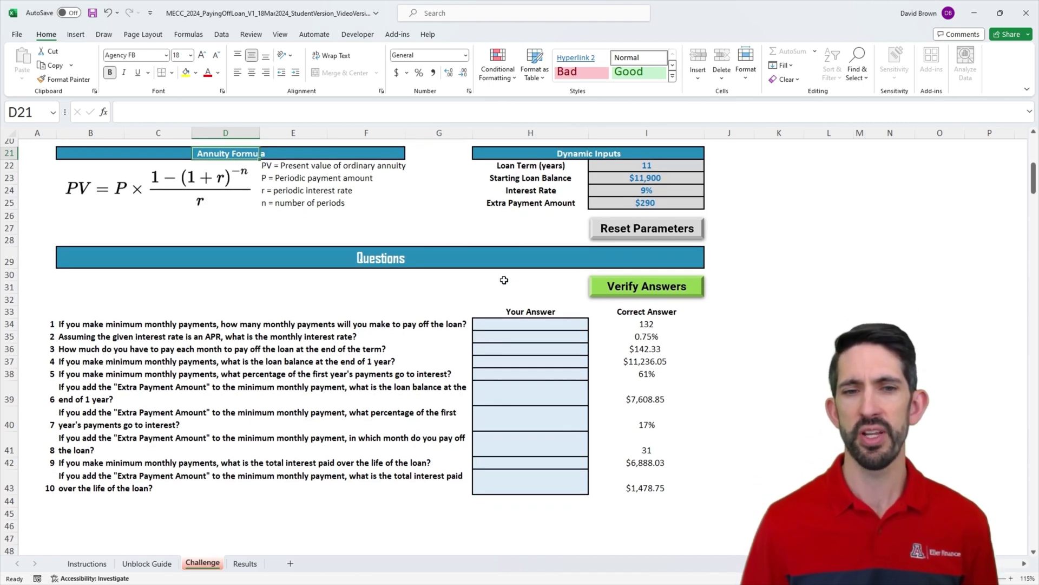
{"action": "left_click", "coordinate": [537, 326]}
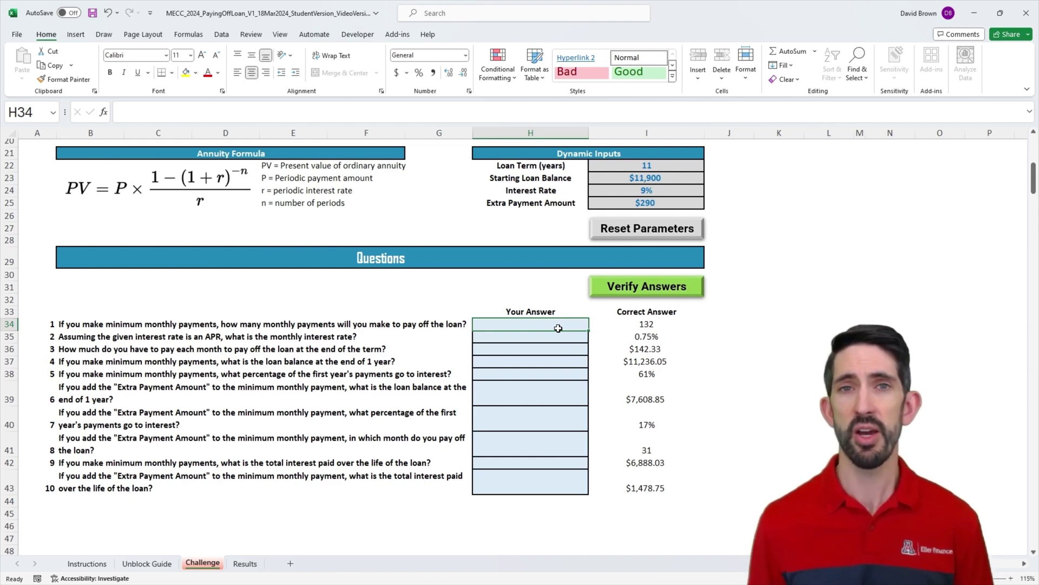
{"action": "type", "text": "="}
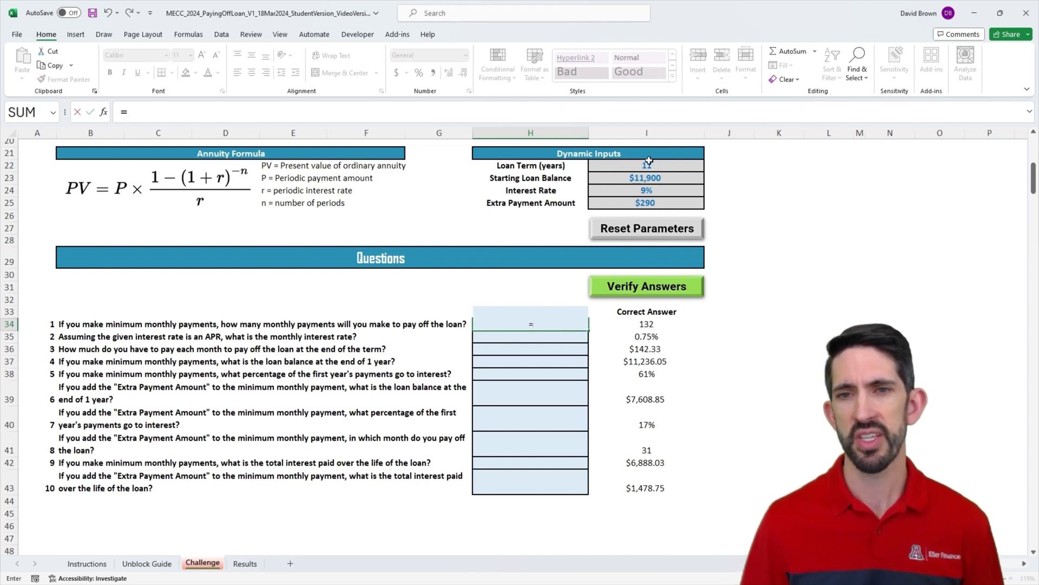
{"action": "left_click", "coordinate": [651, 164]}
{"action": "type", "text": "*12"}
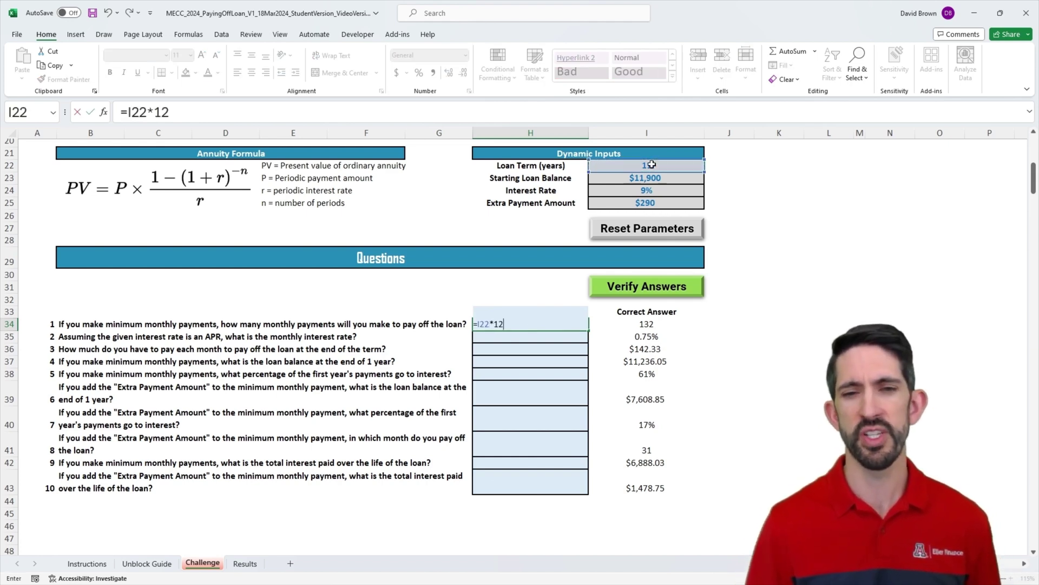
{"action": "key", "text": "ctrl+Return"}
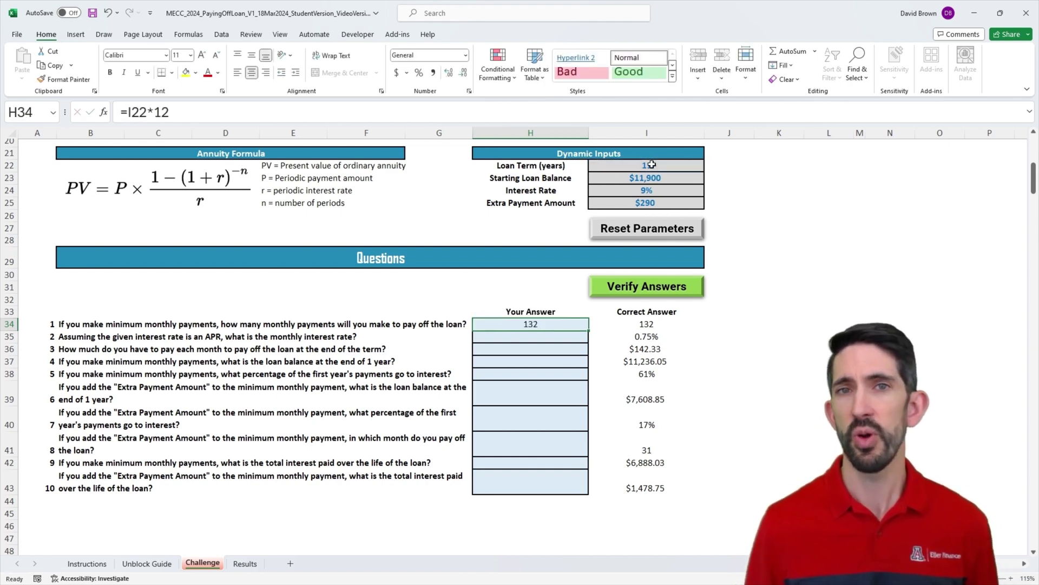
{"action": "left_click", "coordinate": [659, 287]}
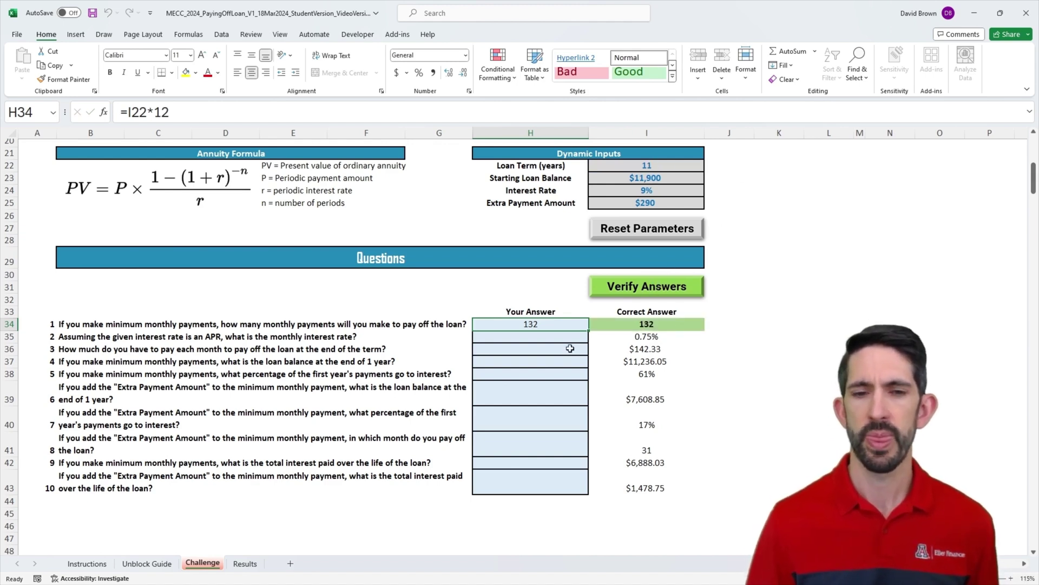
Enter =I24/12 in H35 so question 2 shows a 0.75% monthly rate.
{"action": "left_click", "coordinate": [544, 335]}
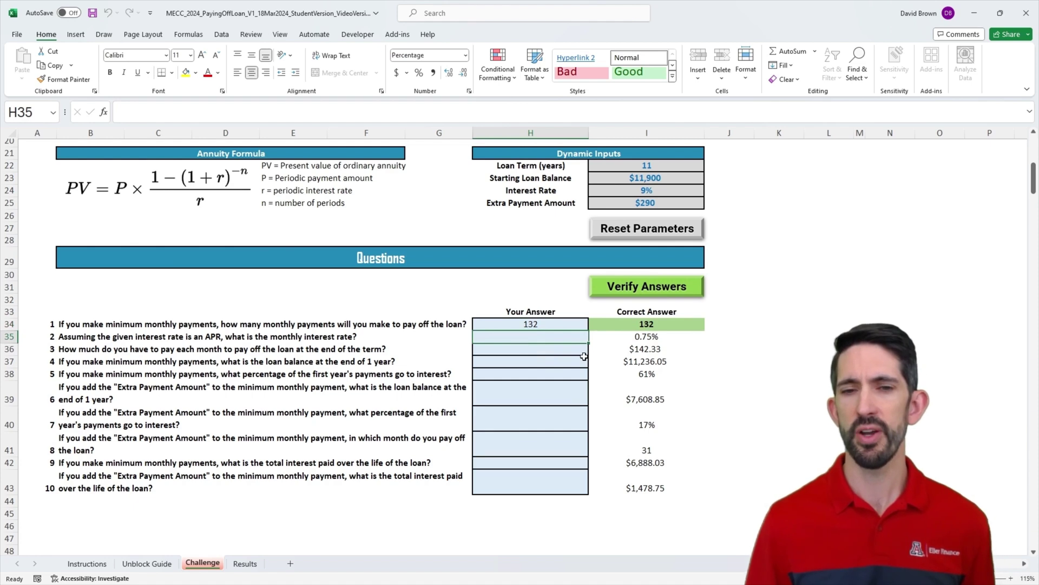
{"action": "type", "text": "="}
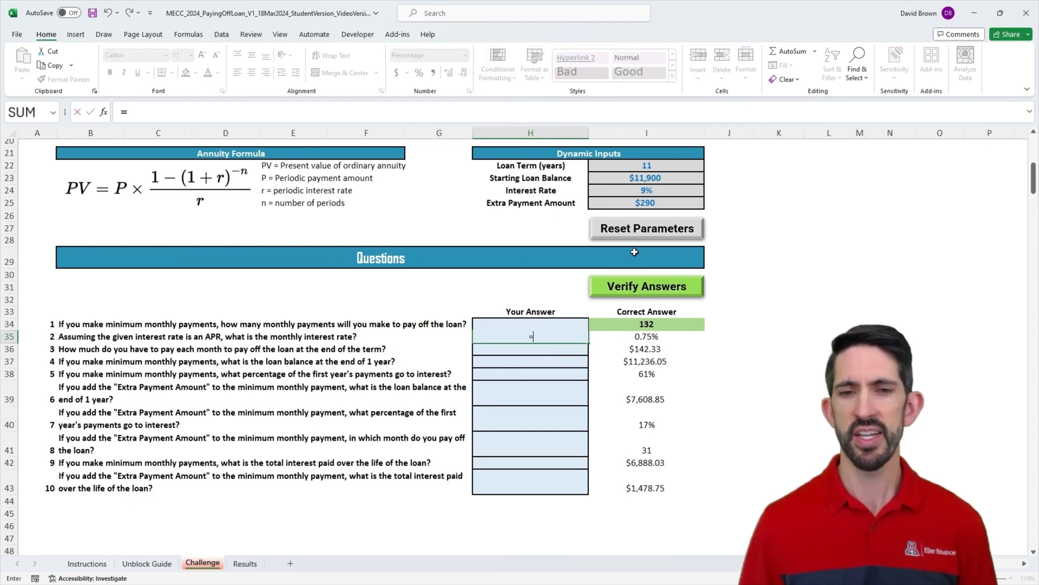
{"action": "left_click", "coordinate": [649, 191]}
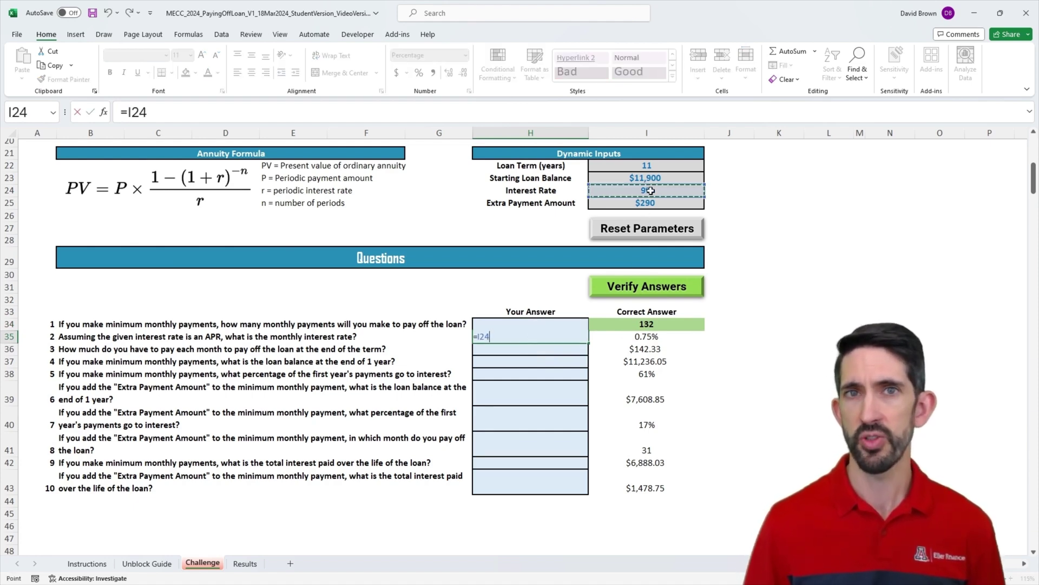
{"action": "type", "text": "/"}
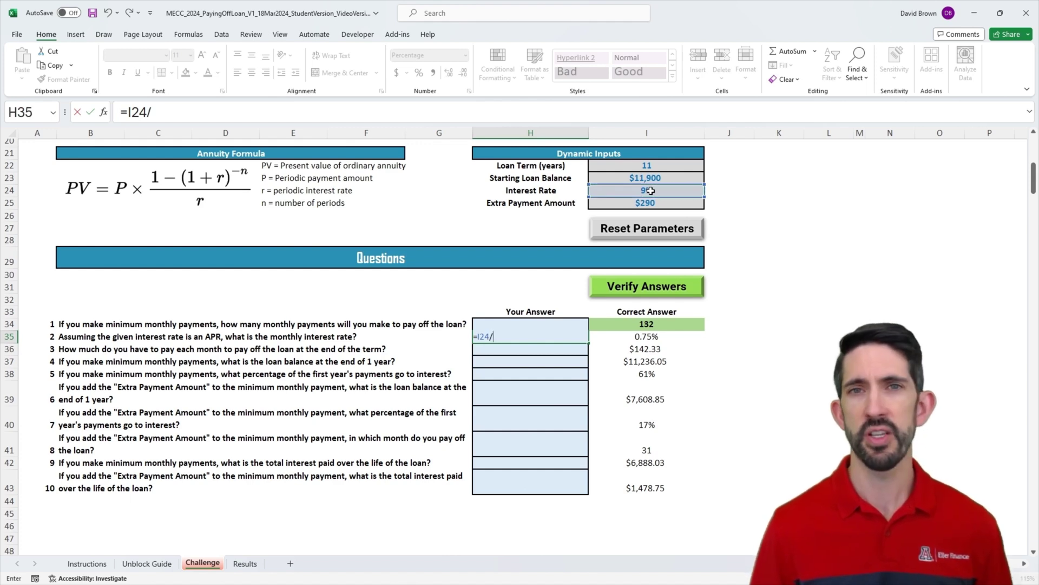
{"action": "type", "text": "12"}
{"action": "key", "text": "ctrl+Return"}
{"action": "key", "text": "Down"}
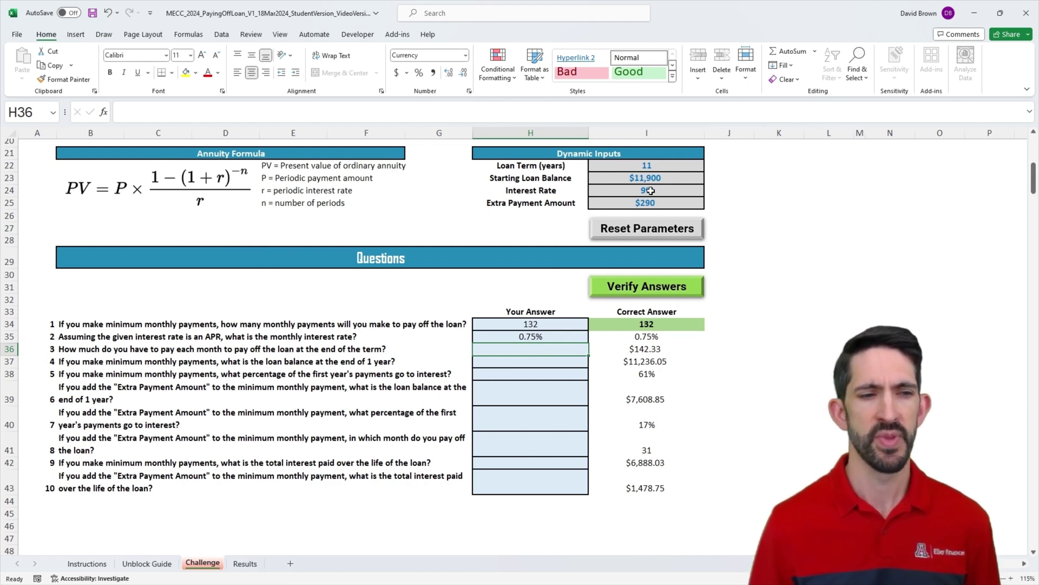
Type =pmt( in H36 to begin question 3's payment formula.
{"action": "key", "text": "Down"}
{"action": "key", "text": "Up"}
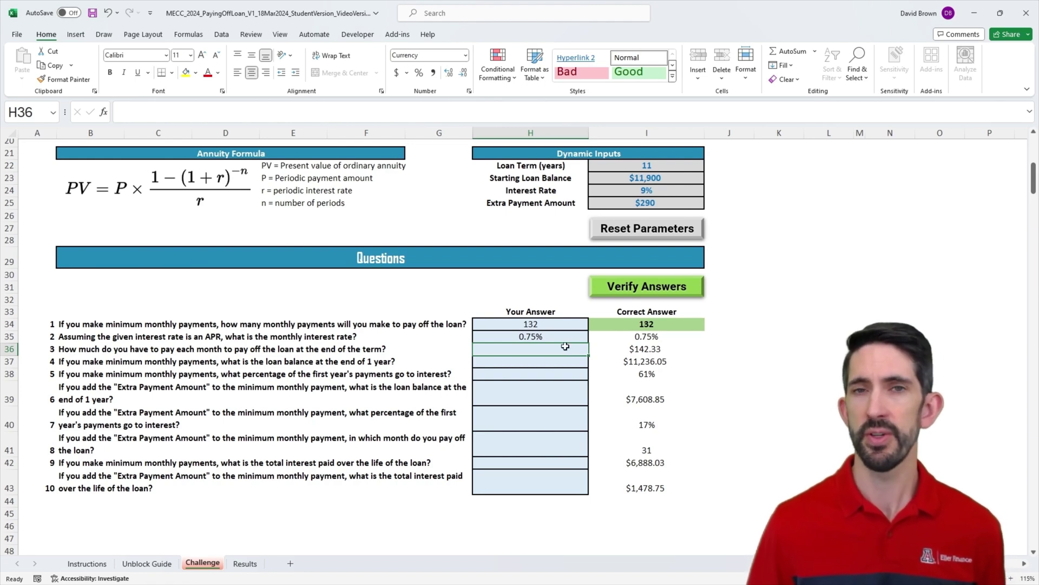
{"action": "type", "text": "=pmt("}
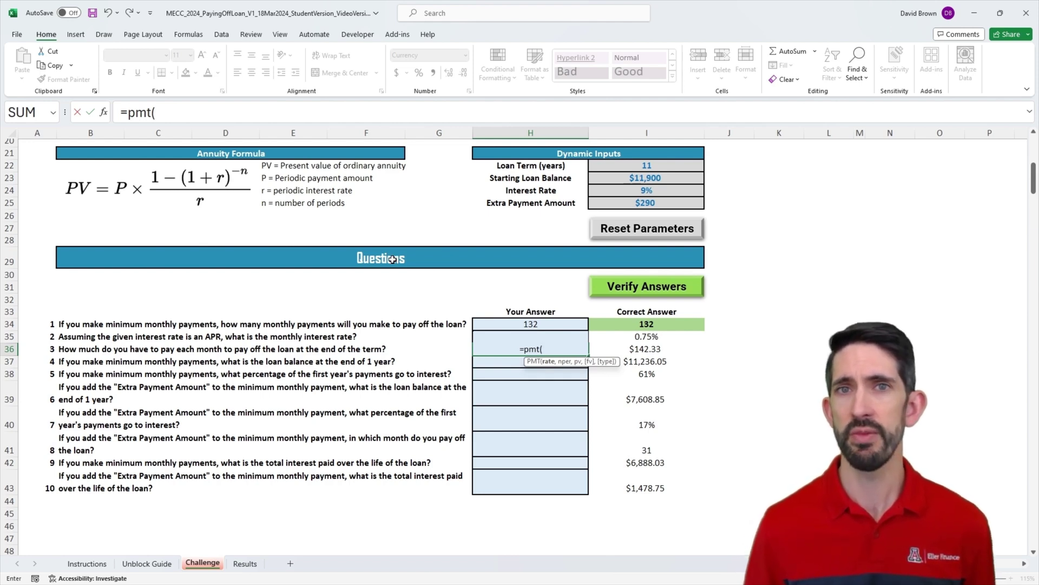
Finish =PMT(H35,H34,I23) in H36, giving ($142.33), and verify; question 3 is flagged wrong.
{"action": "key", "text": "Up"}
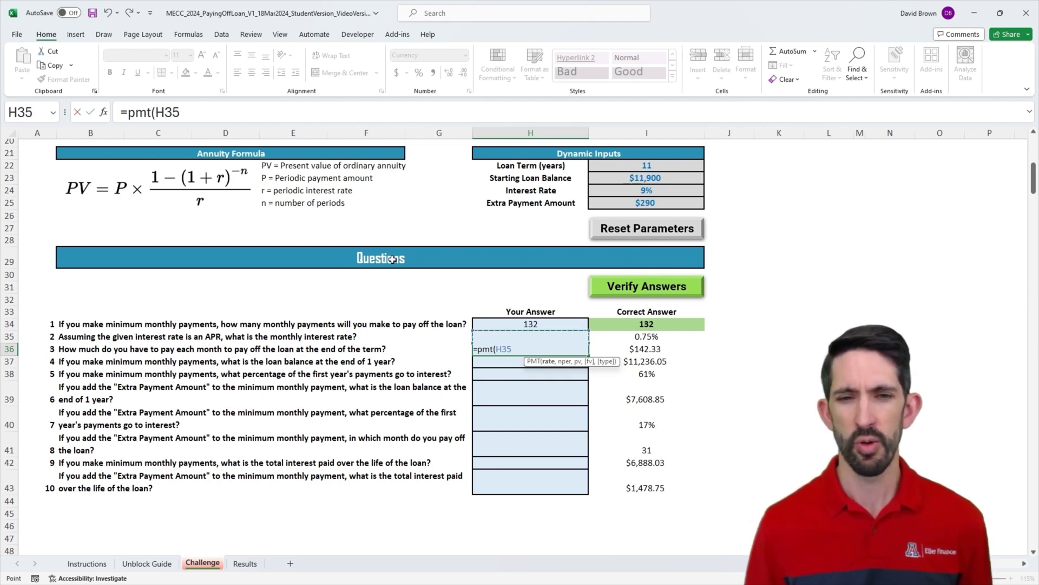
{"action": "key", "text": "Down"}
{"action": "key", "text": "Up"}
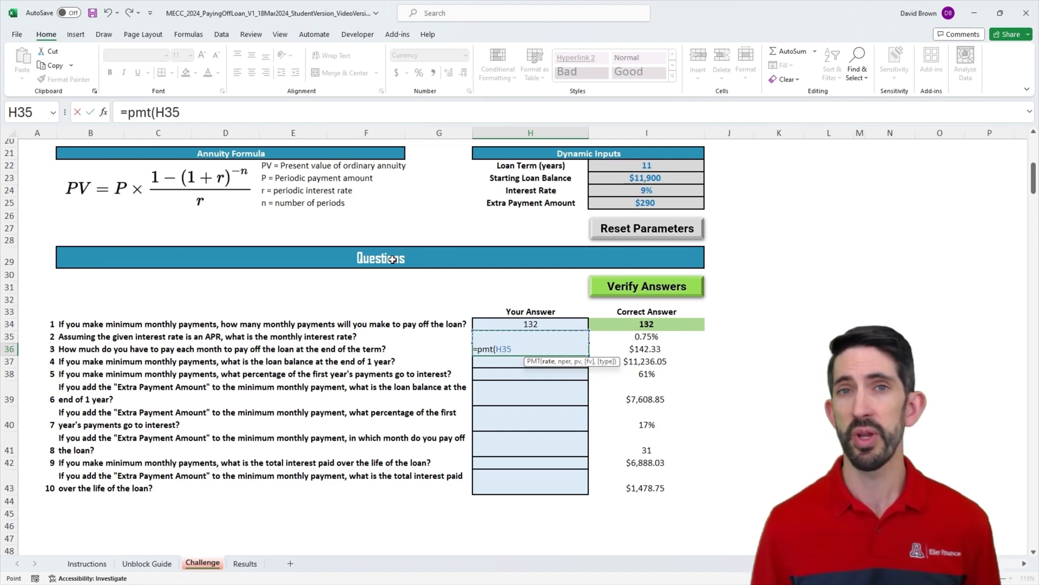
{"action": "type", "text": ","}
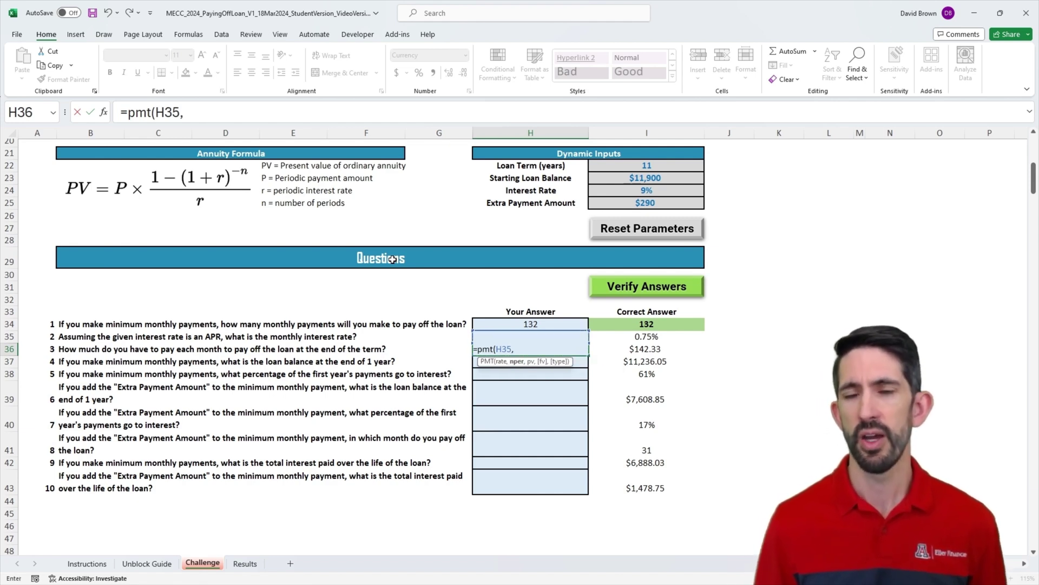
{"action": "key", "text": "Up"}
{"action": "key", "text": "Up"}
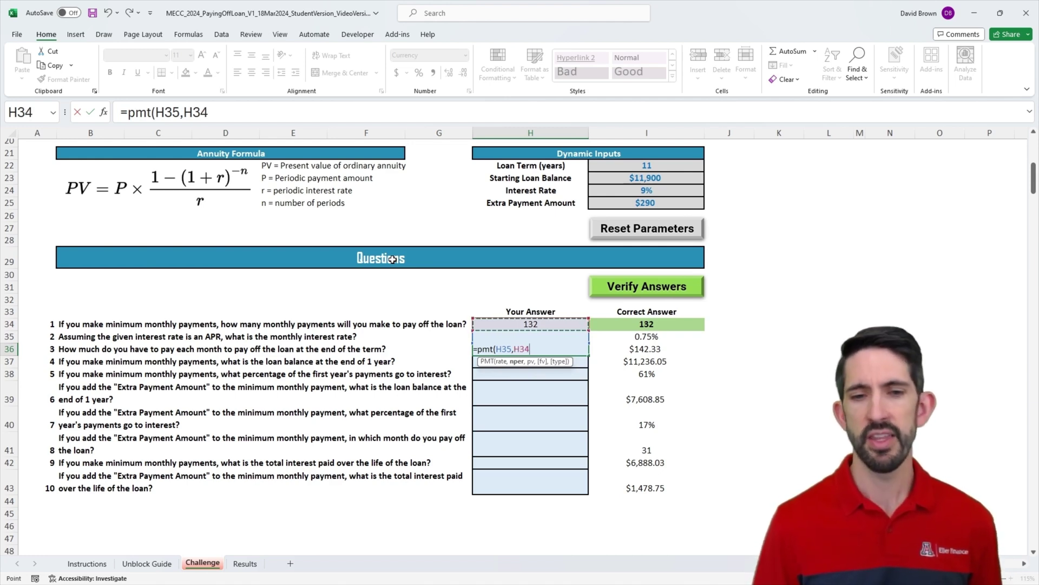
{"action": "type", "text": ","}
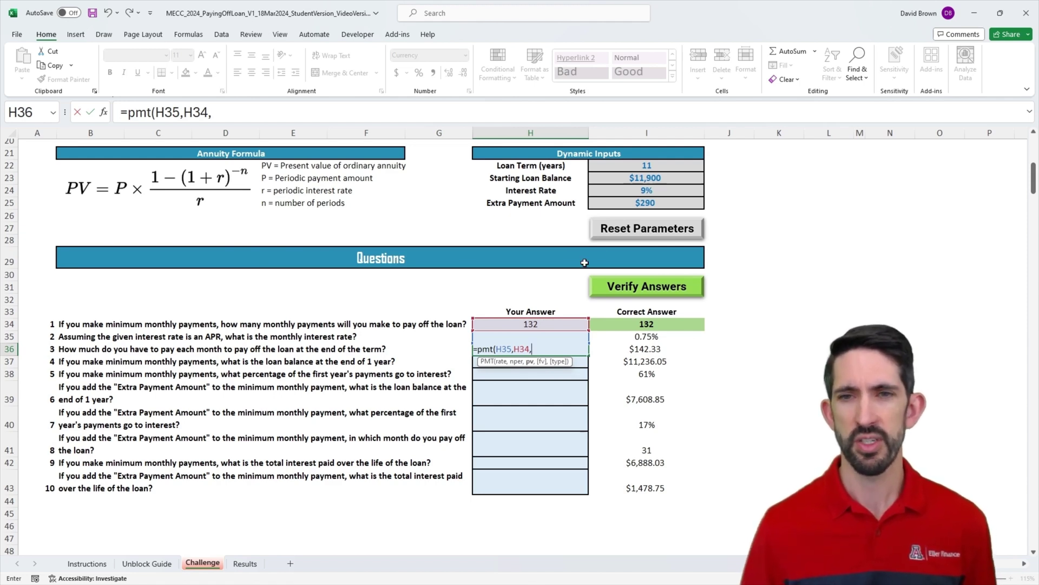
{"action": "left_click", "coordinate": [629, 178]}
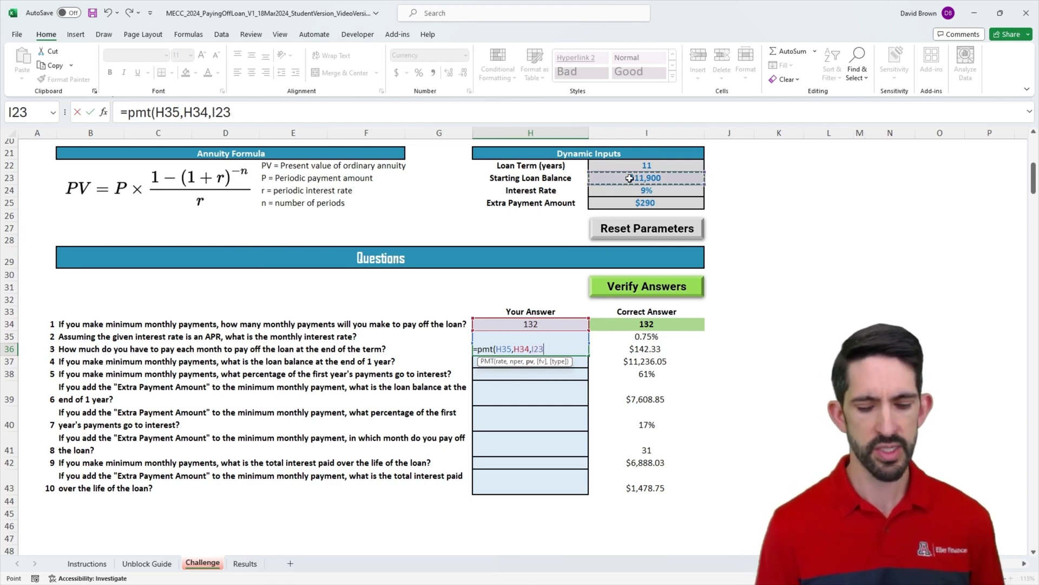
{"action": "type", "text": ")"}
{"action": "key", "text": "Return"}
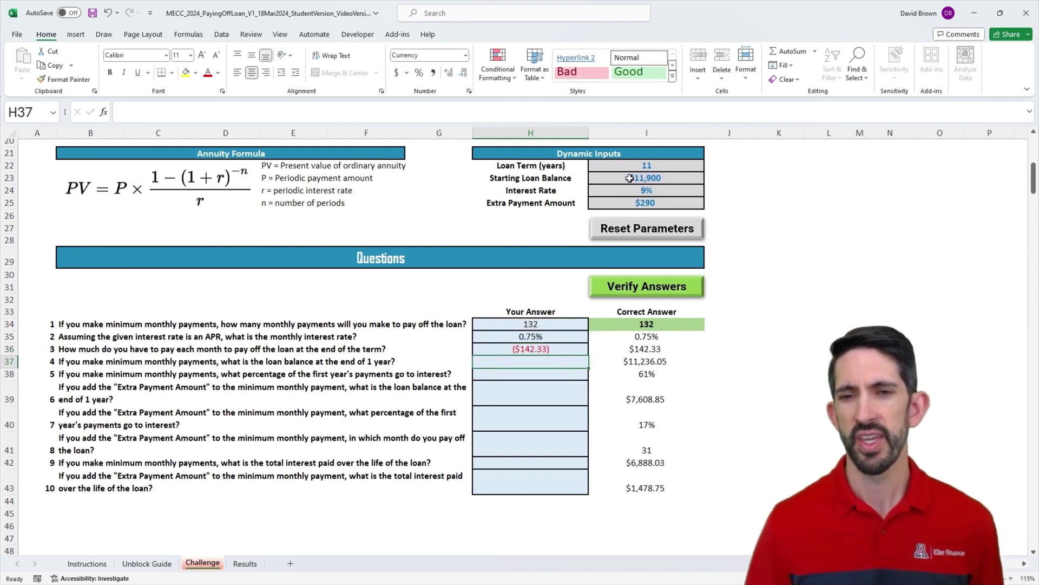
{"action": "left_click", "coordinate": [646, 290]}
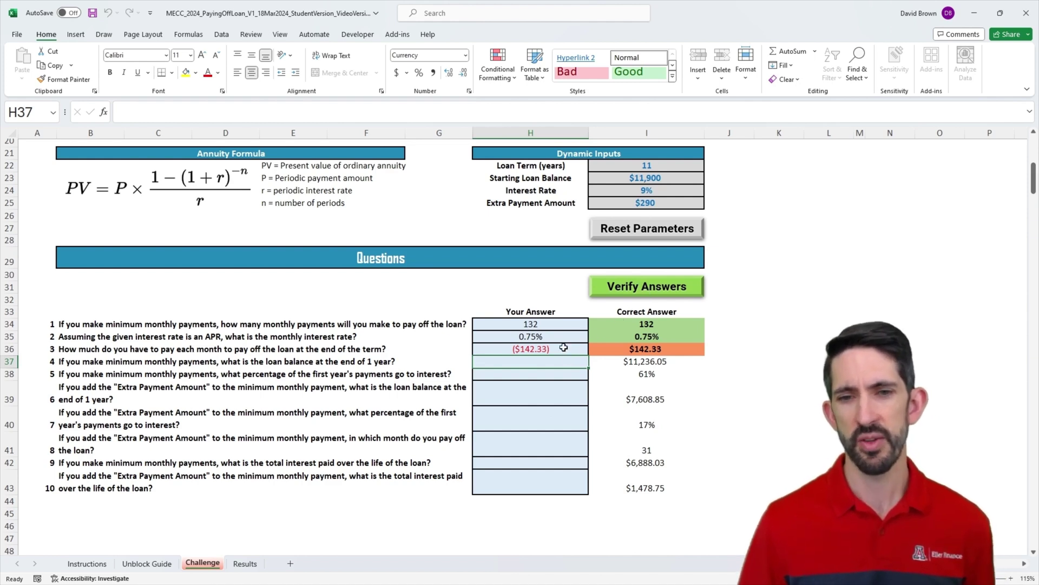
{"action": "left_click", "coordinate": [656, 352]}
Change H36 to =-PMT(H35,H34,I23) so the payment shows a positive $142.33.
{"action": "left_click", "coordinate": [565, 350]}
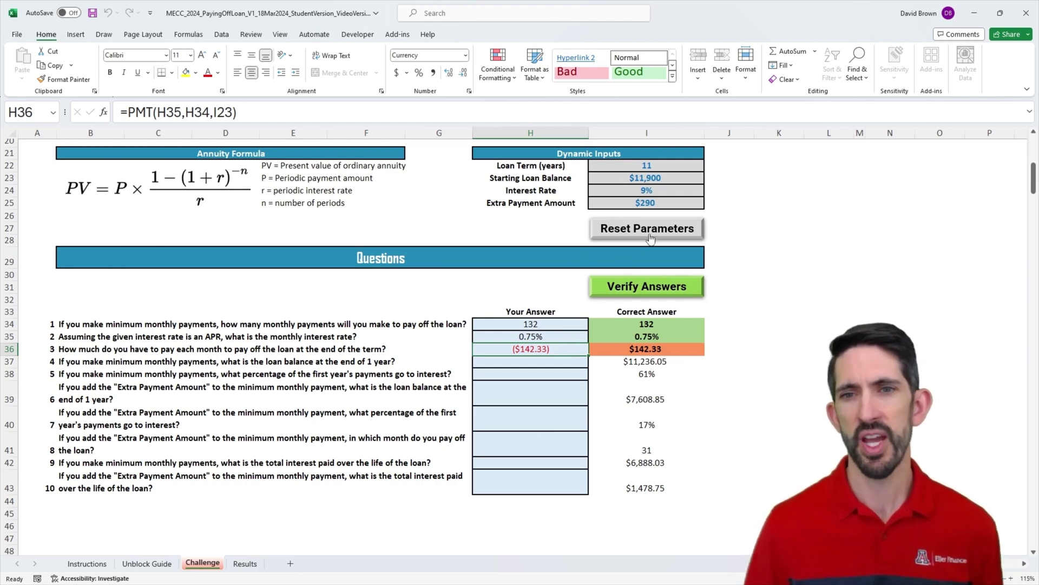
{"action": "left_click", "coordinate": [666, 180]}
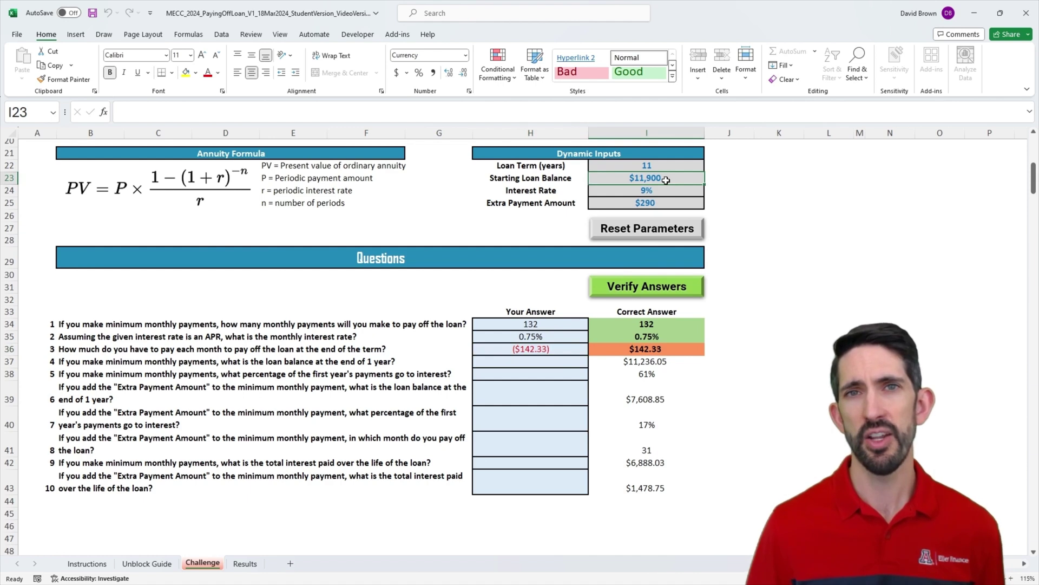
{"action": "left_click", "coordinate": [555, 348]}
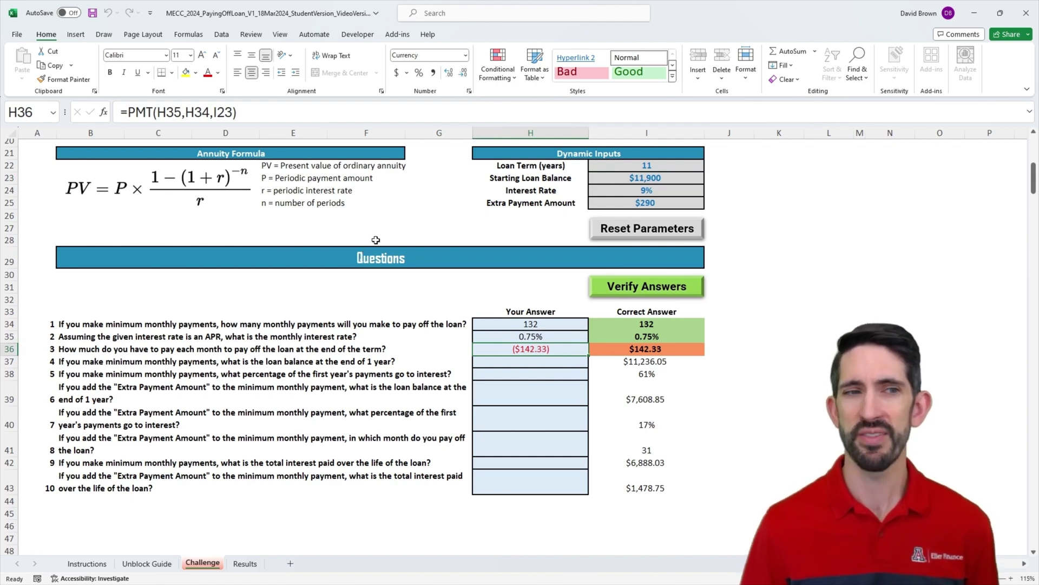
{"action": "left_click", "coordinate": [214, 112]}
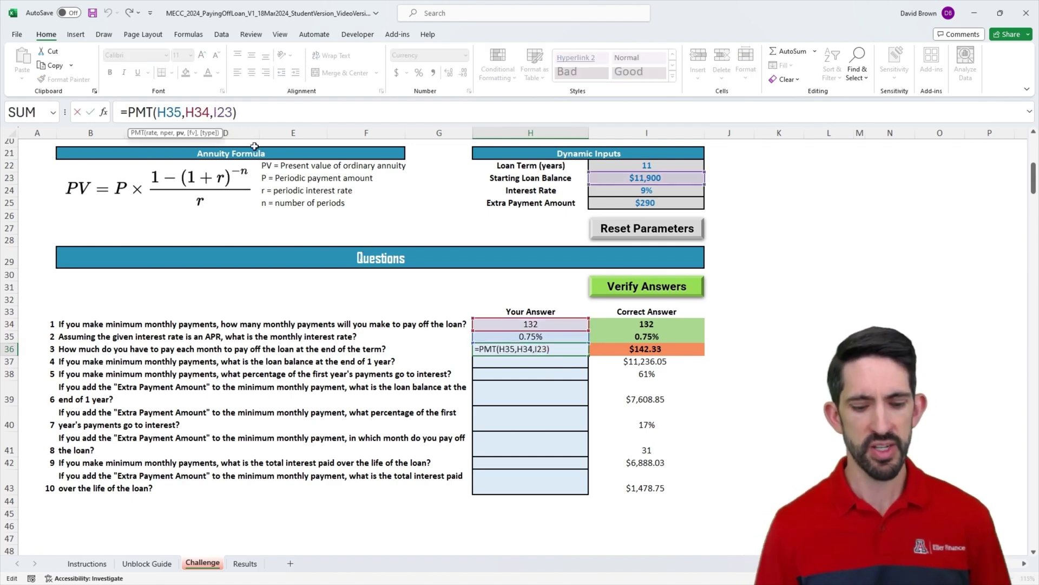
{"action": "type", "text": "-"}
{"action": "key", "text": "Return"}
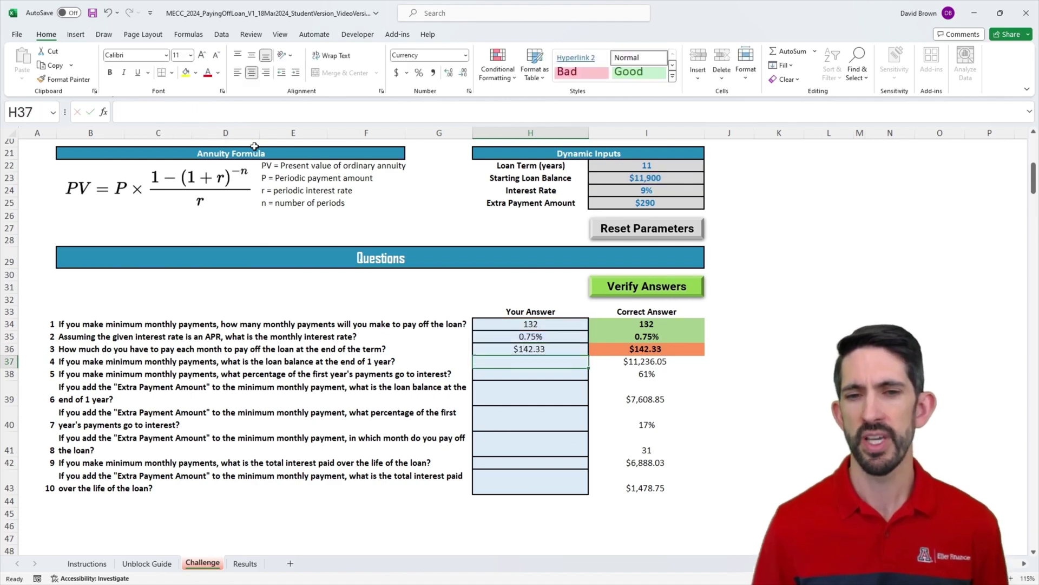
{"action": "key", "text": "Up"}
{"action": "key", "text": "ctrl+z"}
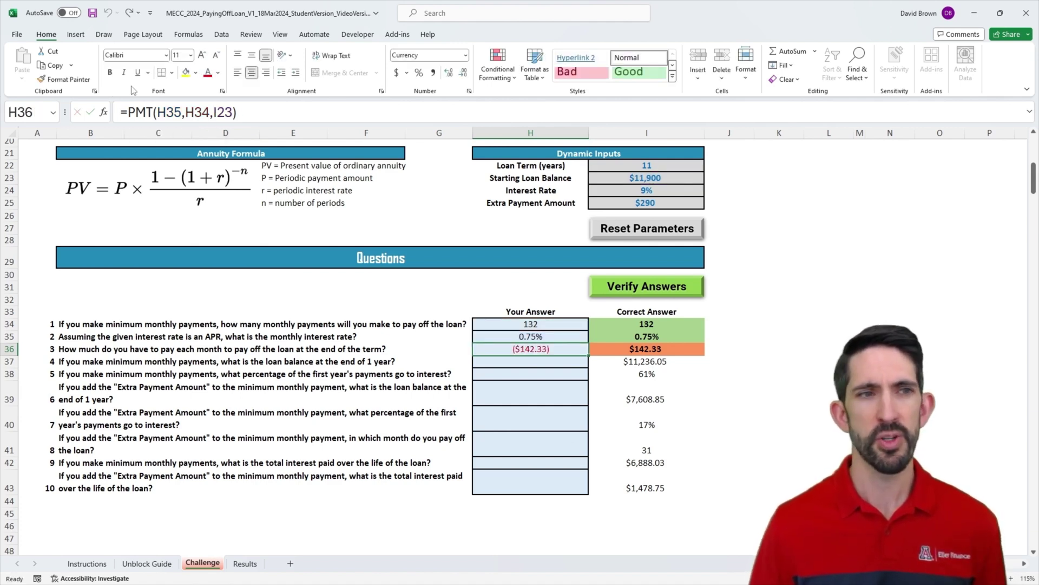
{"action": "left_click", "coordinate": [128, 112]}
{"action": "type", "text": "-"}
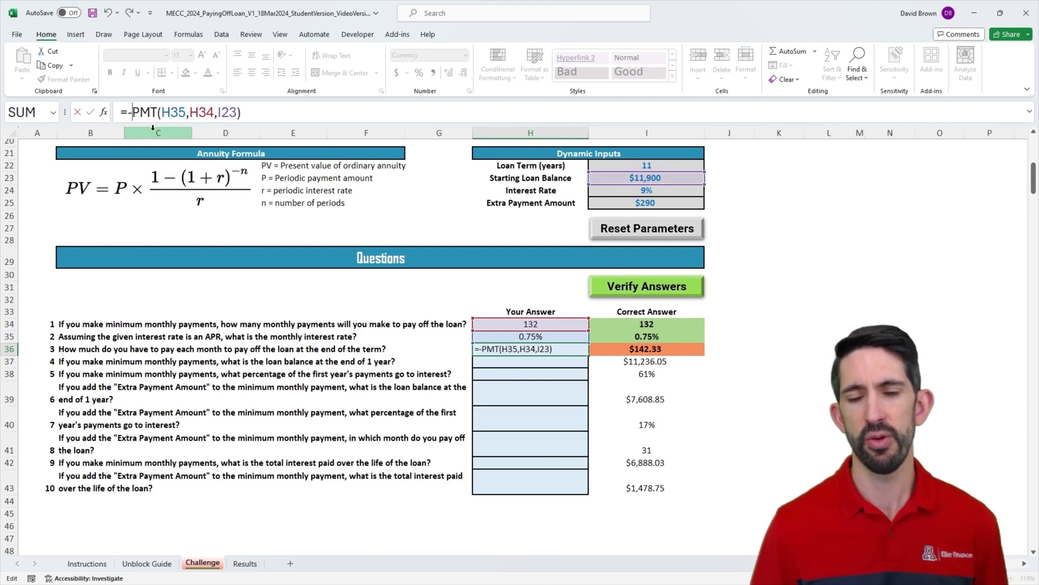
{"action": "key", "text": "ctrl+Return"}
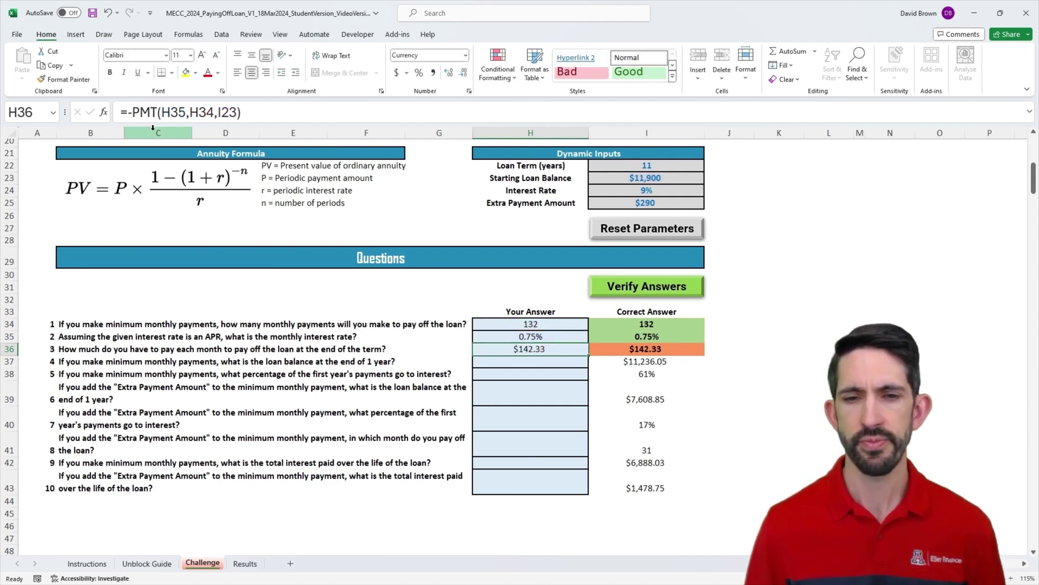
Verify answers, load new loan inputs (10 years, $10,100, 4%, $110), and select B46.
{"action": "left_click", "coordinate": [627, 283]}
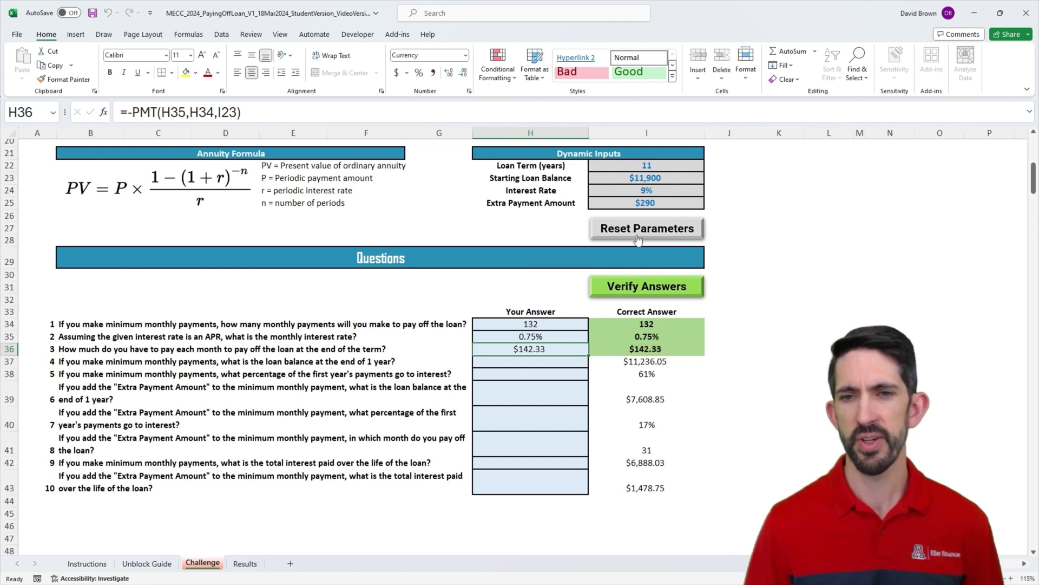
{"action": "left_click", "coordinate": [639, 239]}
{"action": "left_click", "coordinate": [640, 238]}
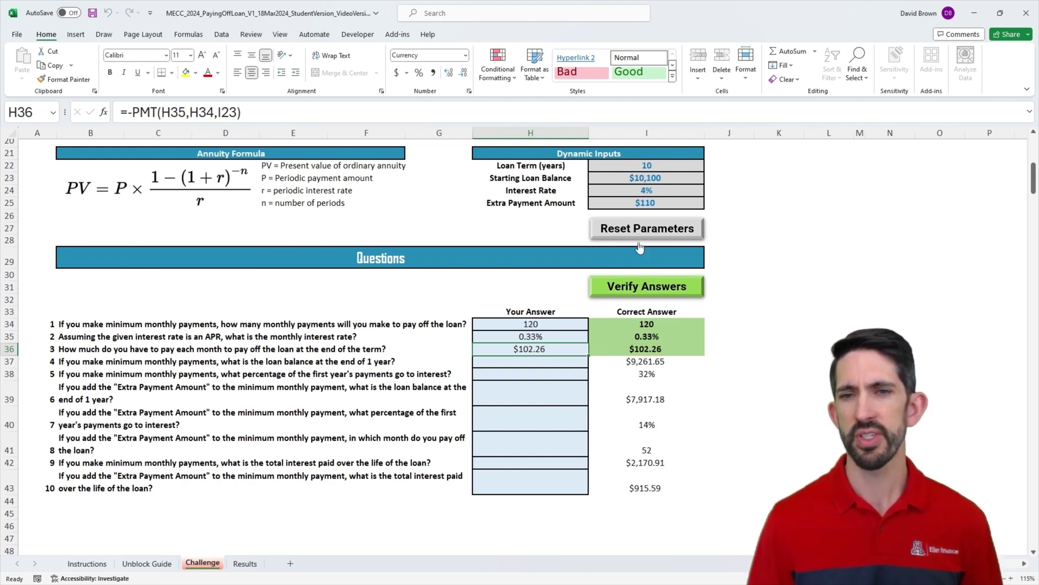
{"action": "left_click", "coordinate": [535, 361]}
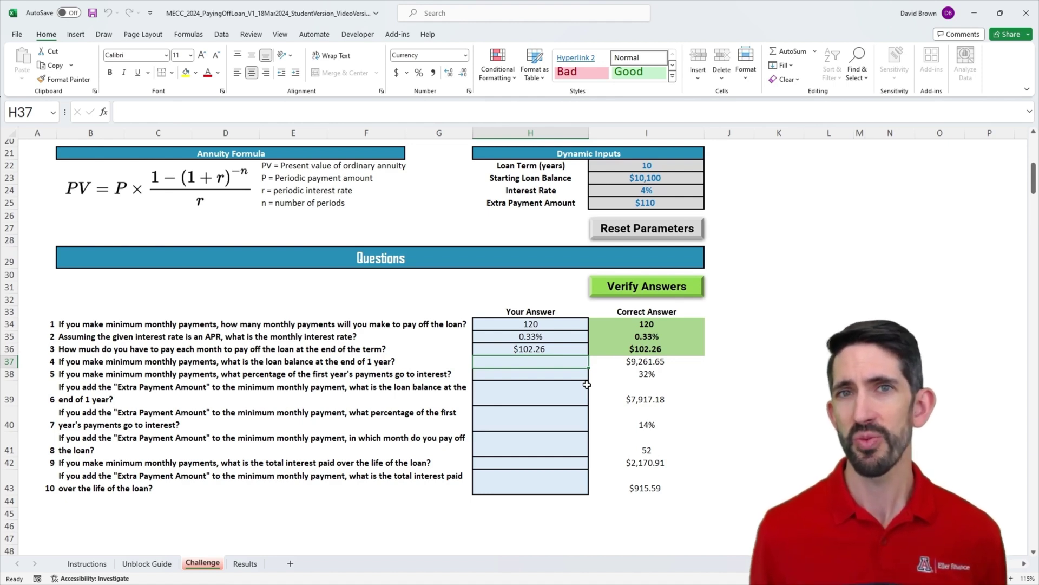
{"action": "scroll", "coordinate": [587, 385], "scroll_direction": "down", "scroll_amount": 4}
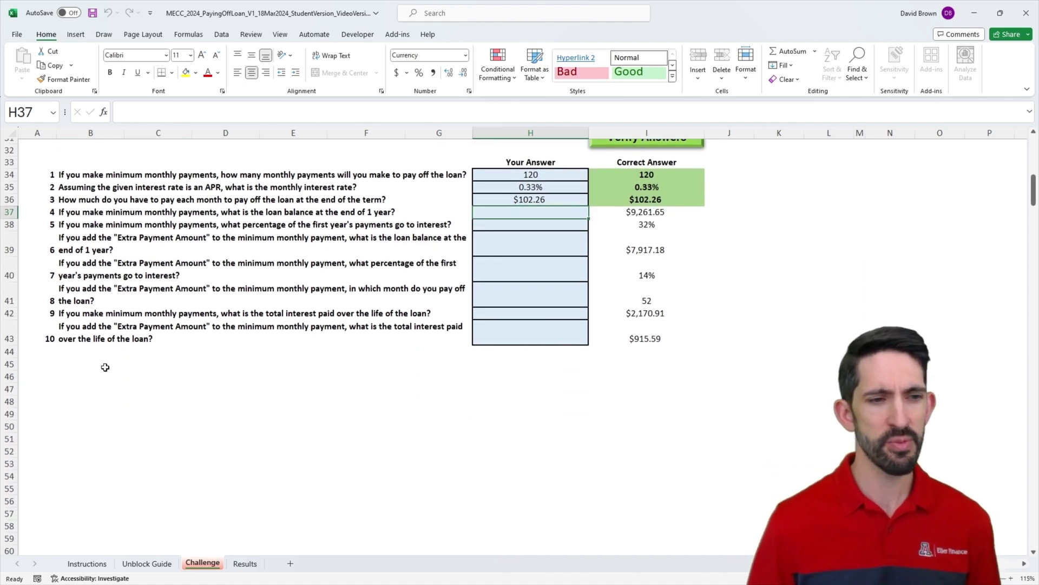
{"action": "left_click", "coordinate": [79, 374]}
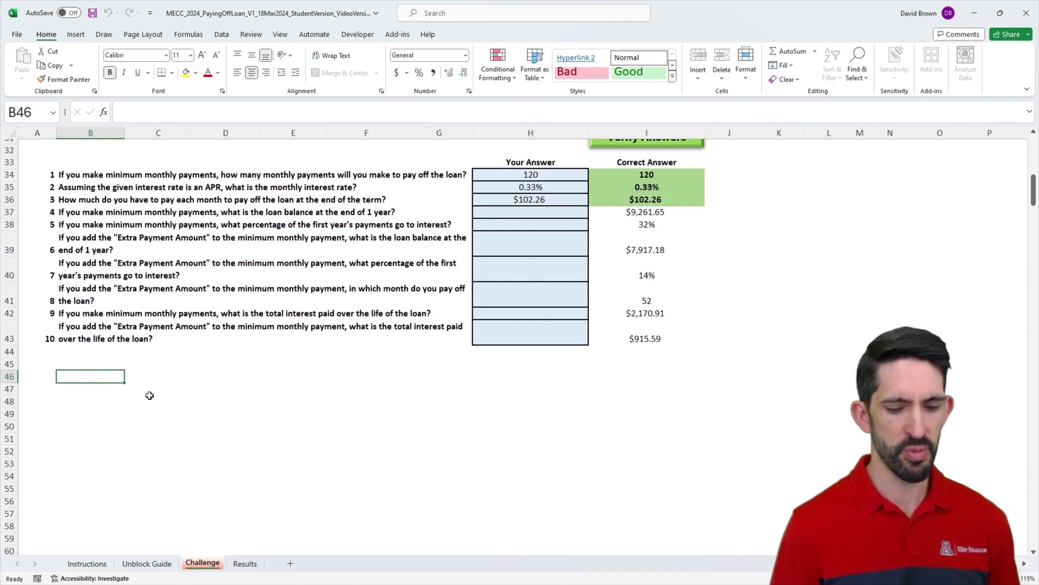
Type the headers Months, Beg Balance, Interest, Payment and End Balance in B46:F46.
{"action": "type", "text": "Months"}
{"action": "key", "text": "ctrl+Return"}
{"action": "key", "text": "Tab"}
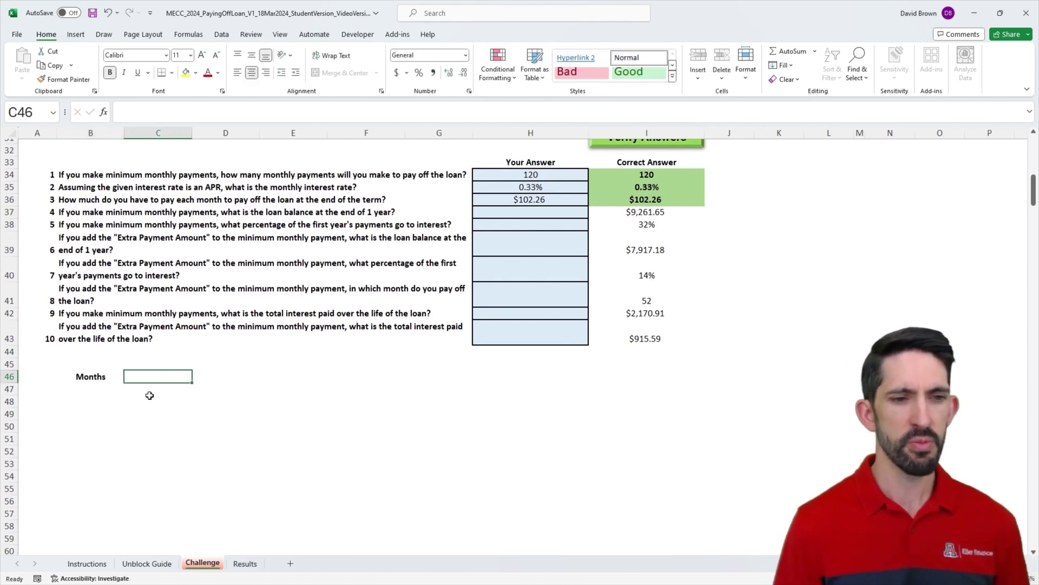
{"action": "type", "text": "Beg Beg"}
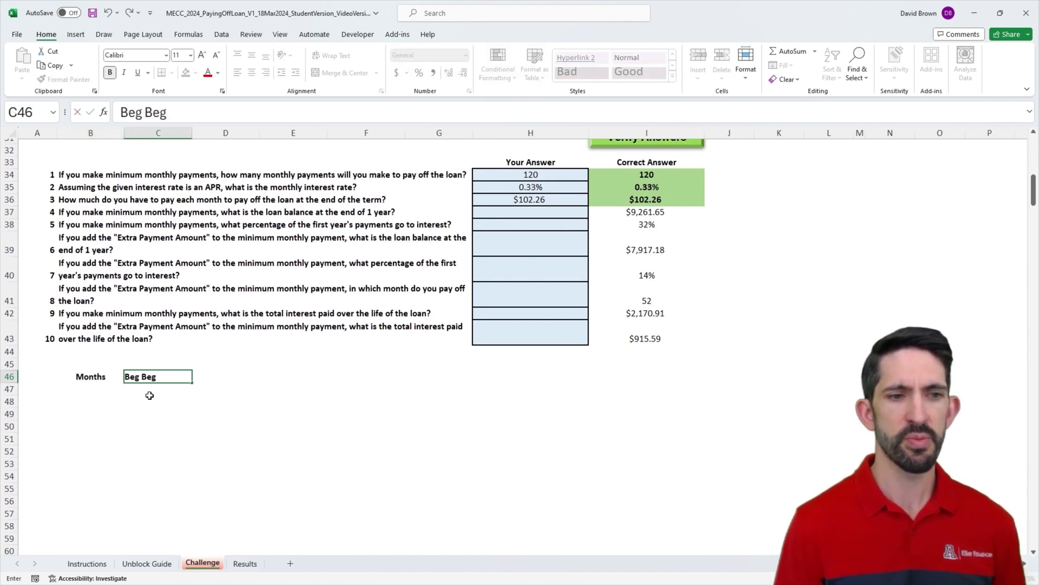
{"action": "key", "text": "BackSpace"}
{"action": "key", "text": "BackSpace"}
{"action": "type", "text": "alance"}
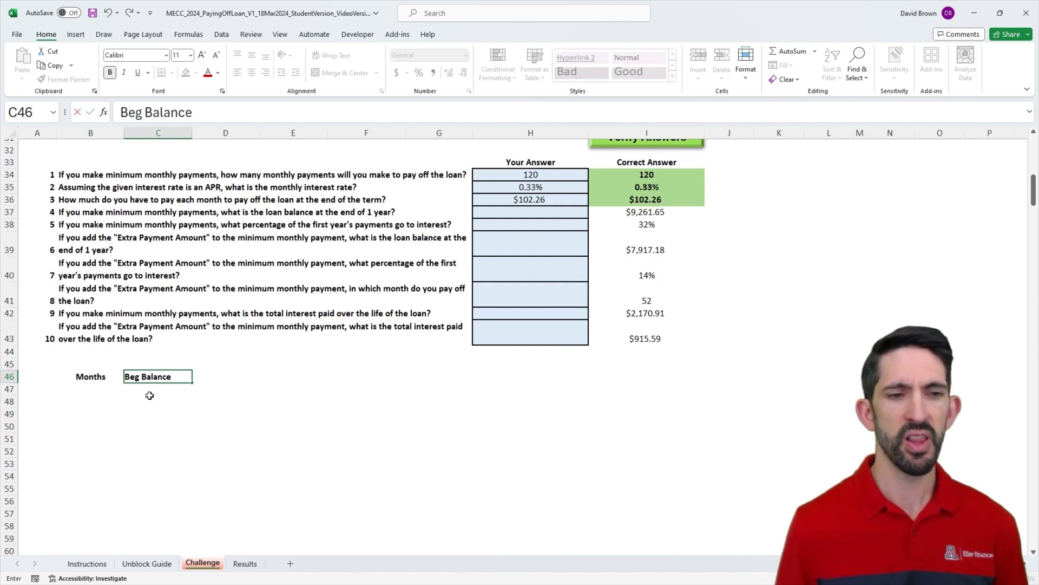
{"action": "key", "text": "Tab"}
{"action": "type", "text": "Interest"}
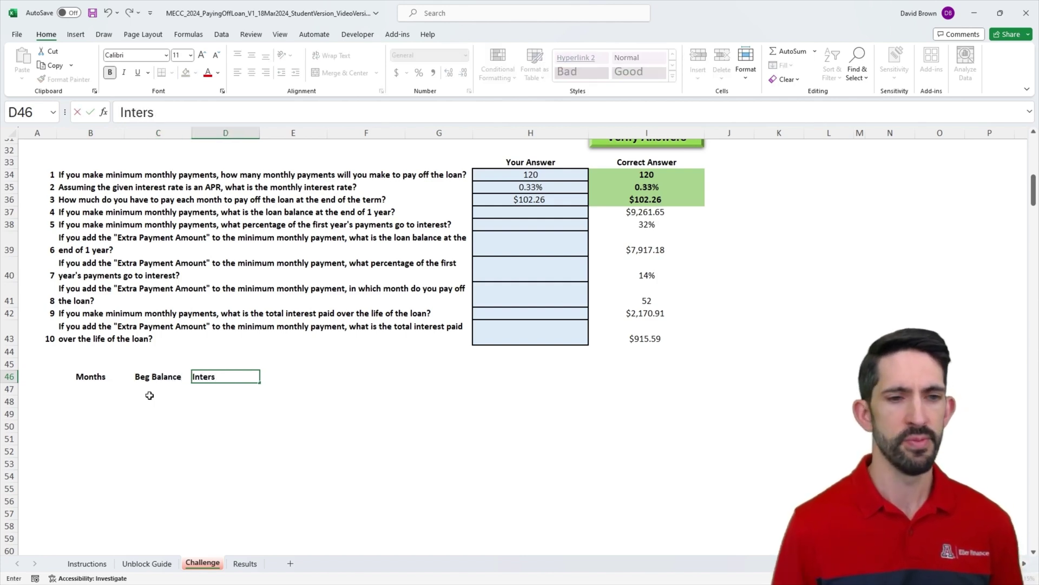
{"action": "key", "text": "BackSpace"}
{"action": "key", "text": "BackSpace"}
{"action": "key", "text": "BackSpace"}
{"action": "type", "text": "est"}
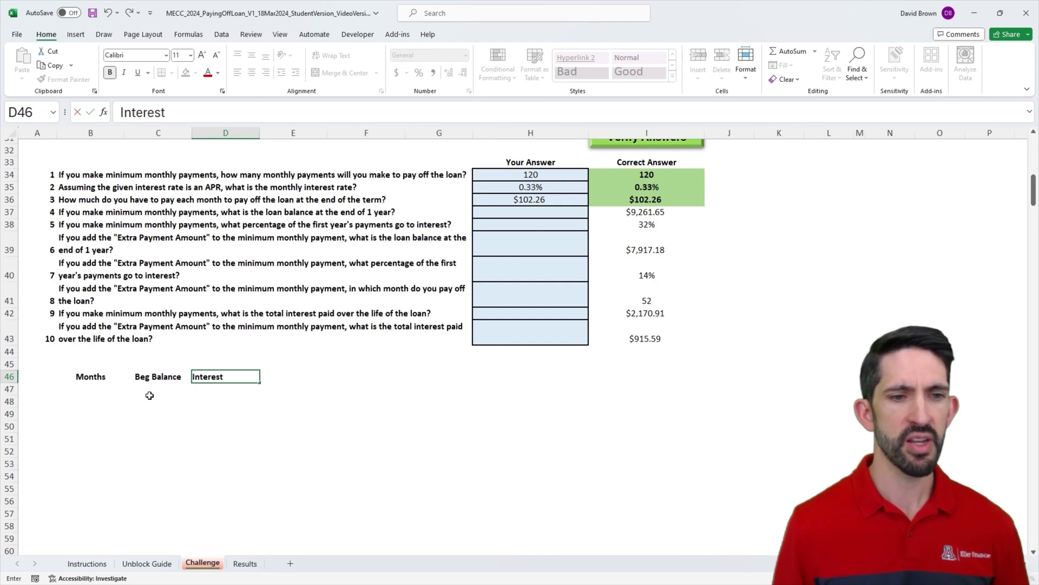
{"action": "key", "text": "Tab"}
{"action": "type", "text": "Payment"}
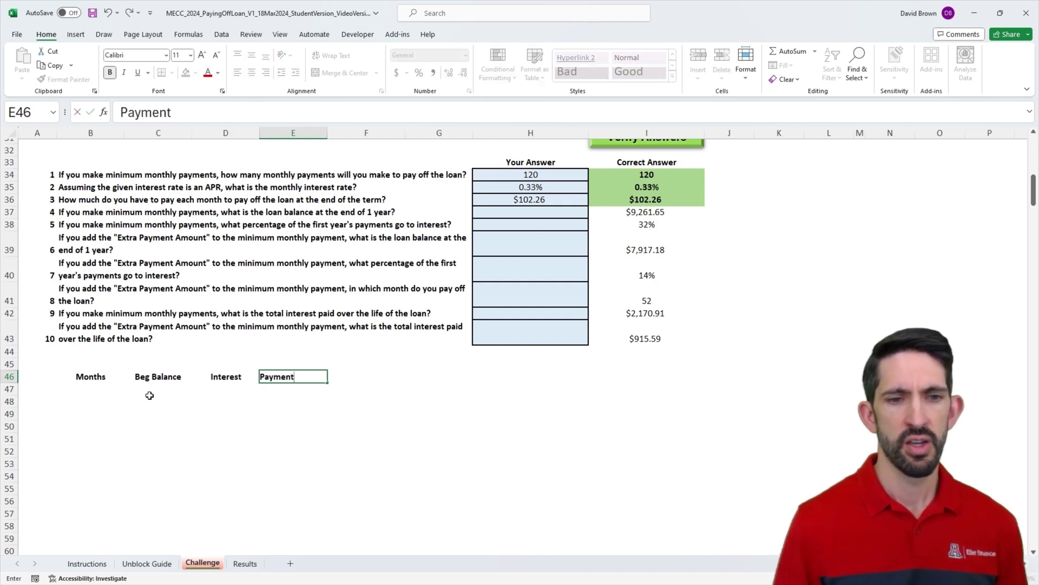
{"action": "key", "text": "Tab"}
{"action": "type", "text": "End Balance"}
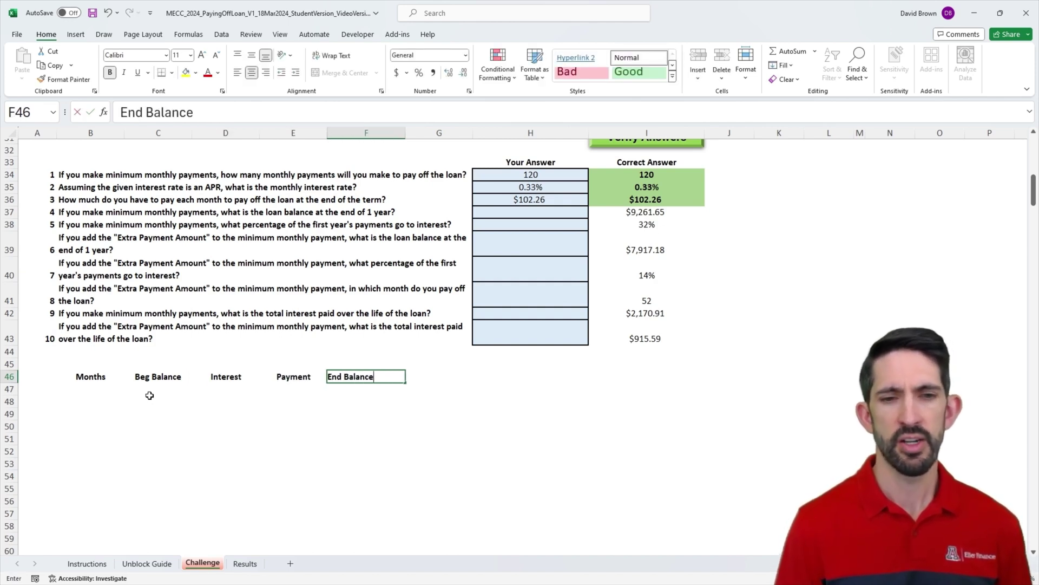
{"action": "key", "text": "ctrl+Return"}
Number the months from 1 in B47 with =SEQUENCE(30*12).
{"action": "left_click", "coordinate": [149, 395]}
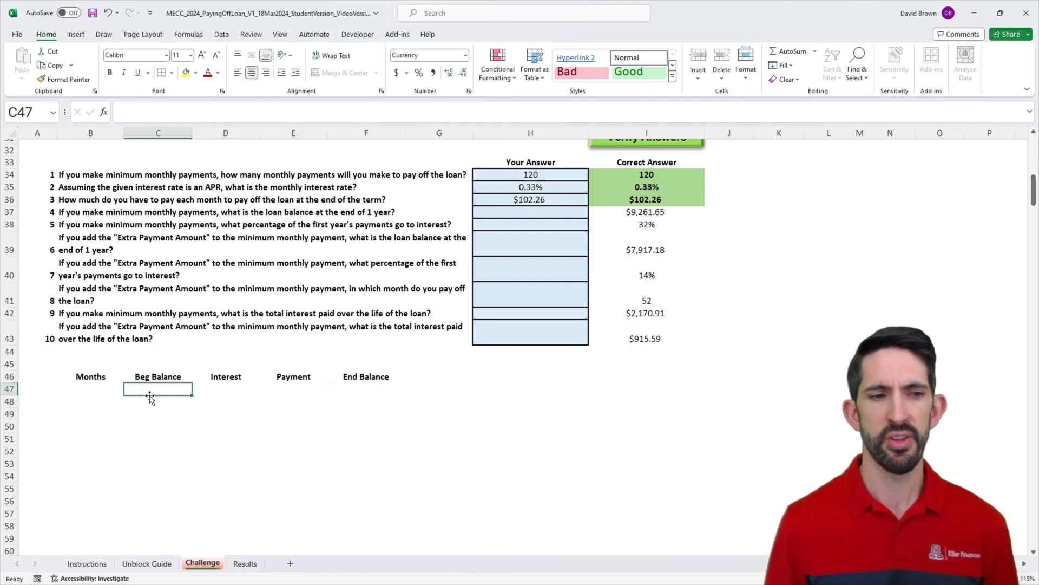
{"action": "key", "text": "Left"}
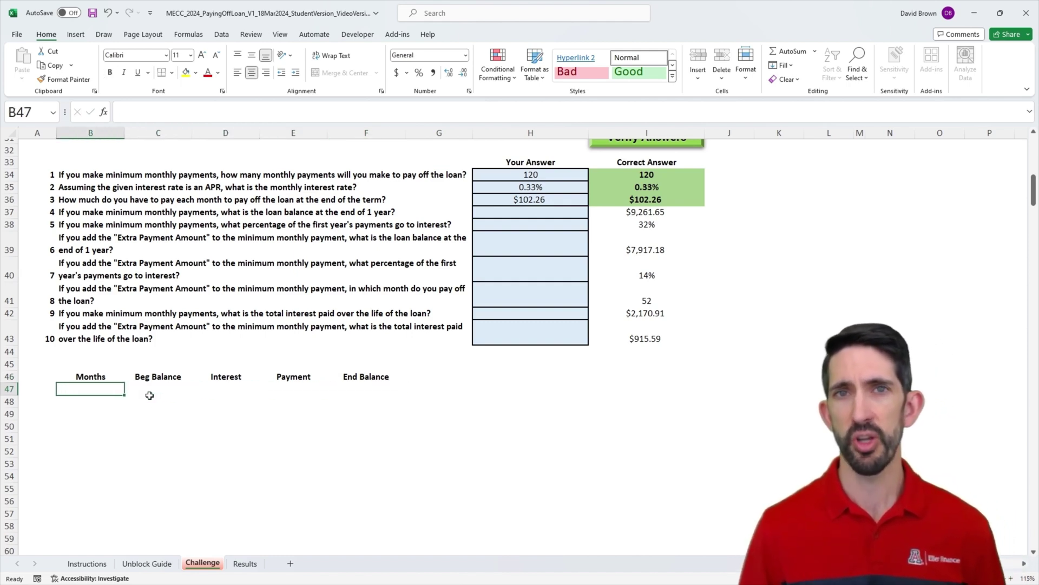
{"action": "type", "text": "=se"}
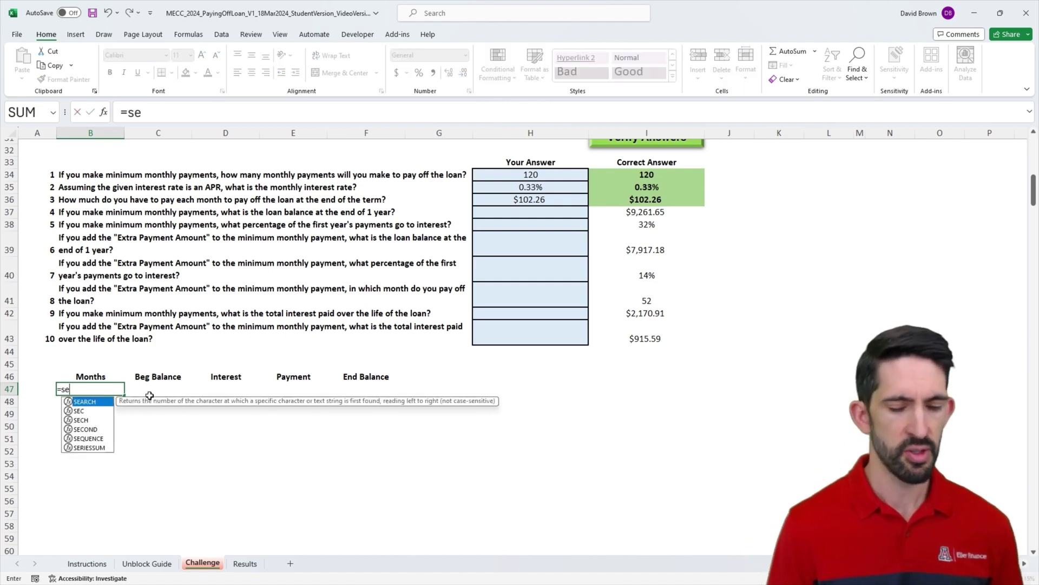
{"action": "type", "text": "quence(30*12)"}
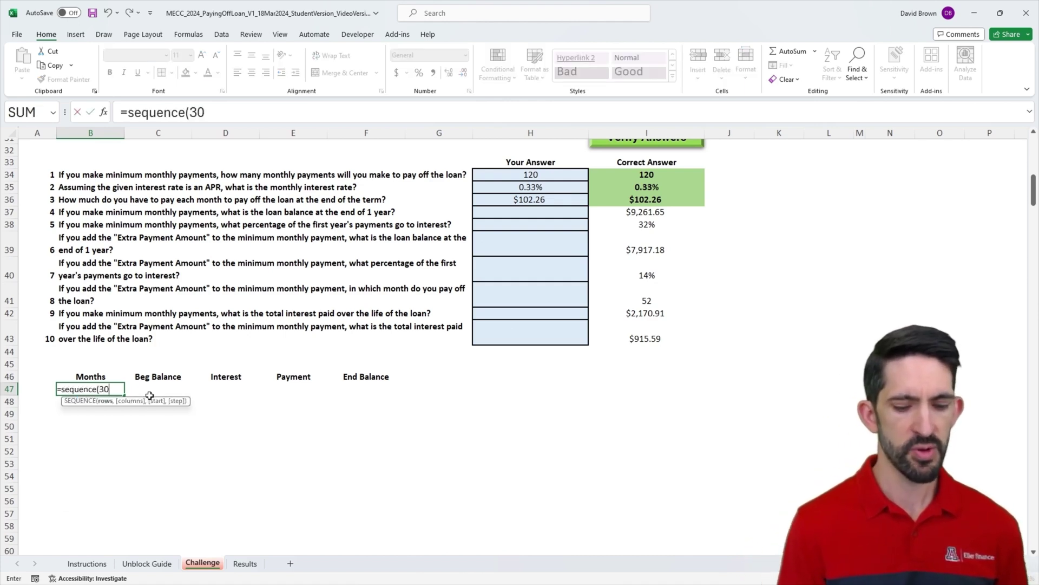
{"action": "key", "text": "BackSpace"}
{"action": "key", "text": "BackSpace"}
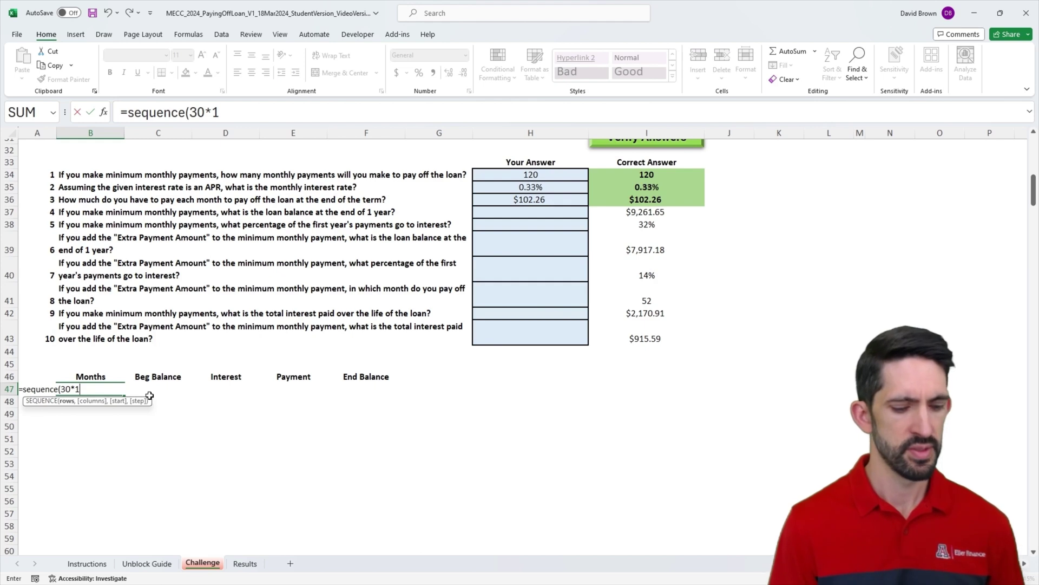
{"action": "type", "text": "2)"}
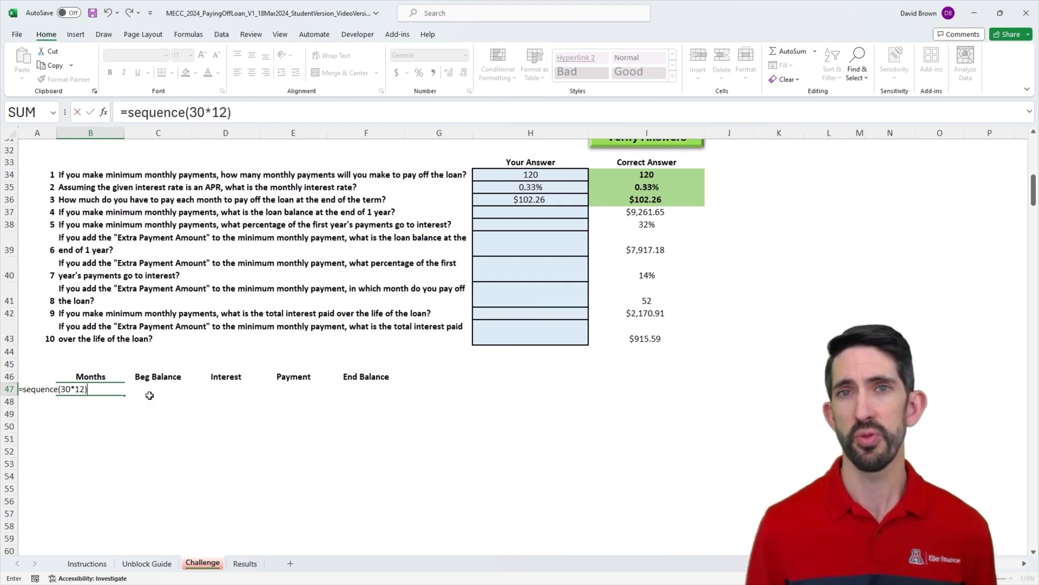
{"action": "key", "text": "ctrl+Return"}
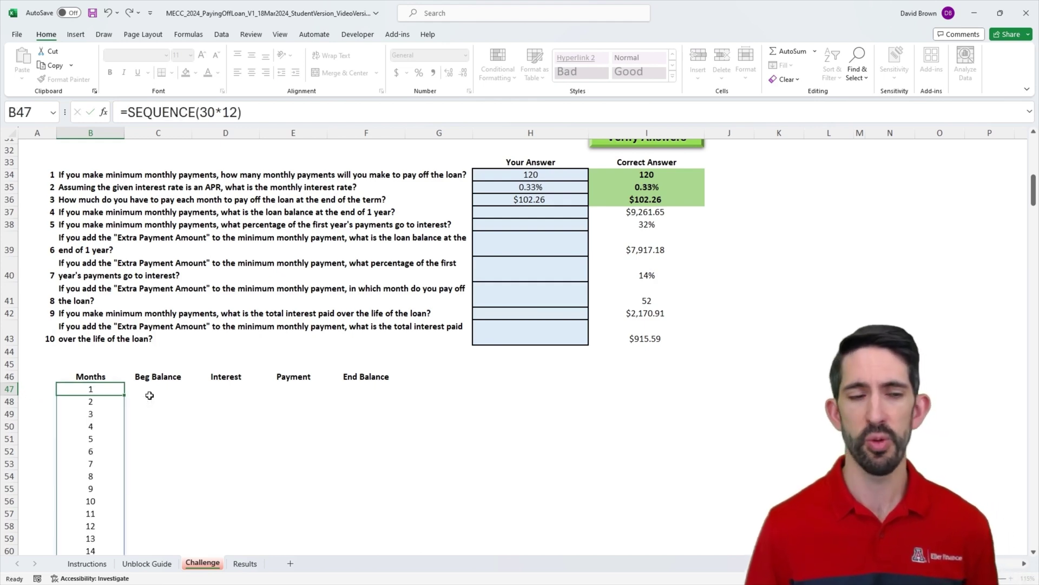
{"action": "left_click", "coordinate": [149, 396]}
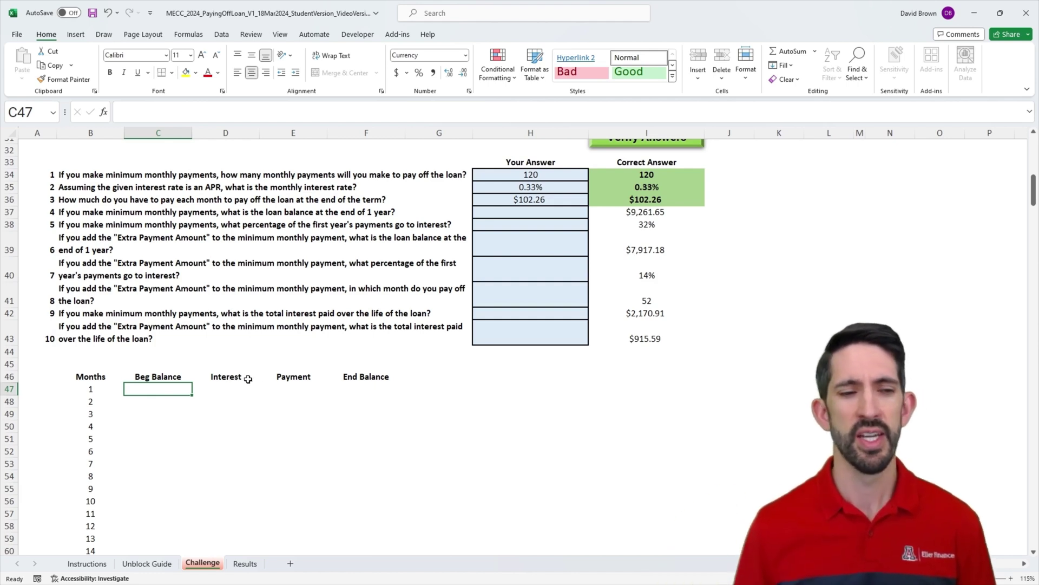
Link month 1's beginning balance in C47 to the $10,100 loan balance in I23.
{"action": "type", "text": "="}
{"action": "scroll", "coordinate": [433, 323], "scroll_direction": "up", "scroll_amount": 4}
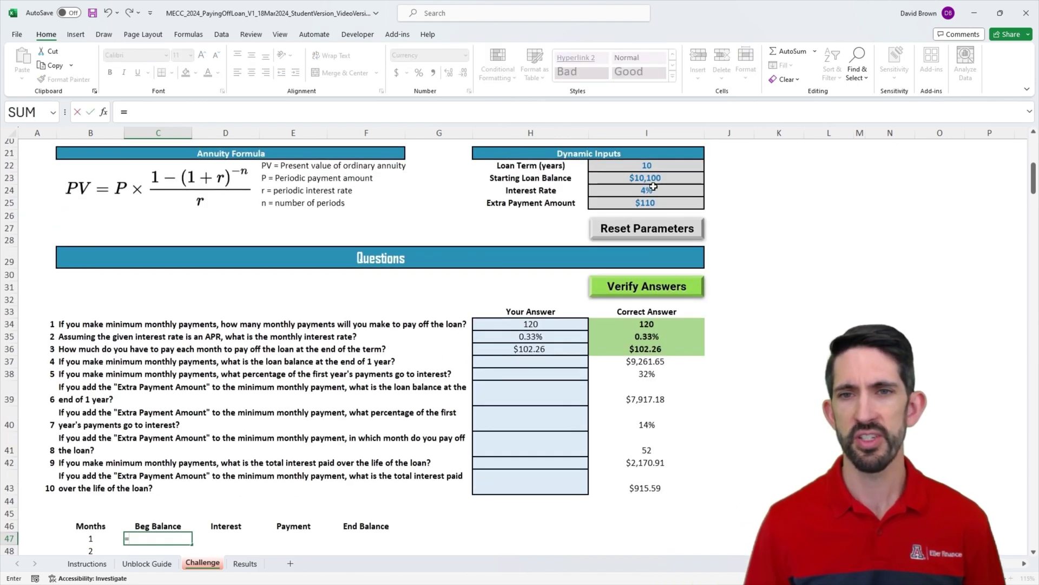
{"action": "left_click", "coordinate": [660, 178]}
{"action": "key", "text": "Return"}
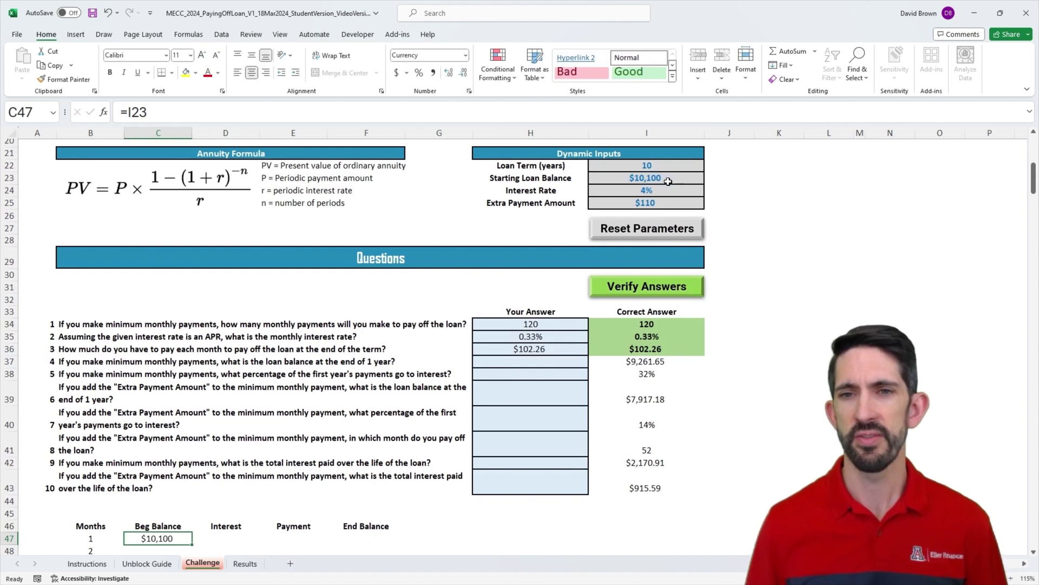
{"action": "scroll", "coordinate": [254, 296], "scroll_direction": "down", "scroll_amount": 5}
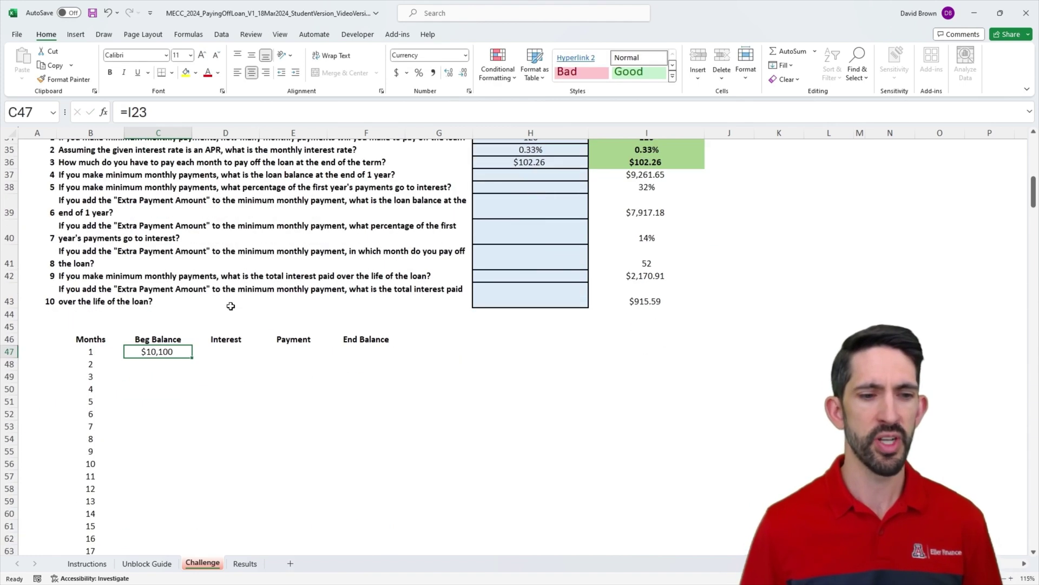
Enter =C47*$H$35 in D47 for month 1 interest of $33.67.
{"action": "left_click", "coordinate": [227, 351]}
{"action": "scroll", "coordinate": [256, 354], "scroll_direction": "down", "scroll_amount": 1}
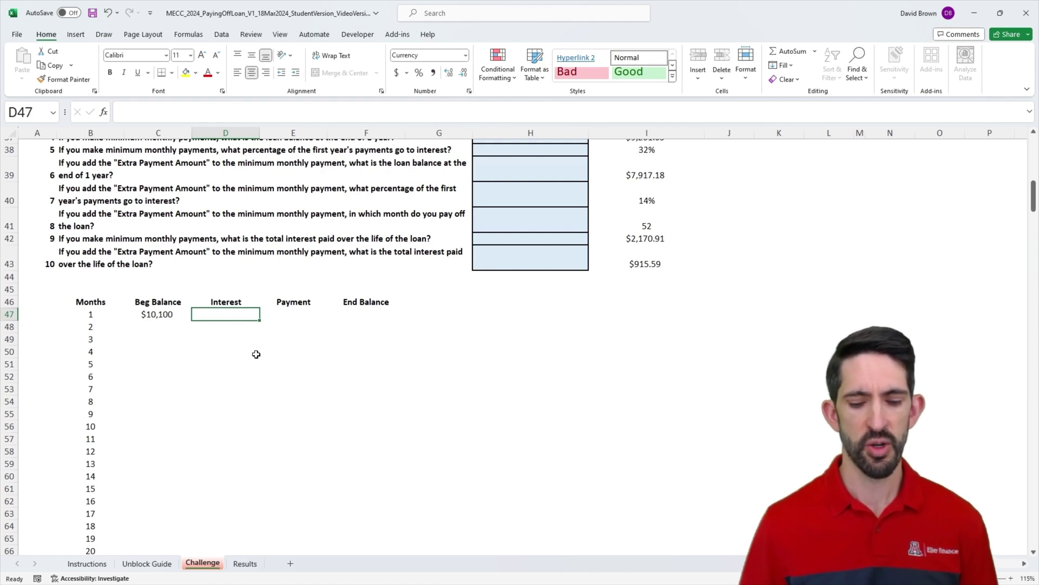
{"action": "type", "text": "="}
{"action": "key", "text": "Left"}
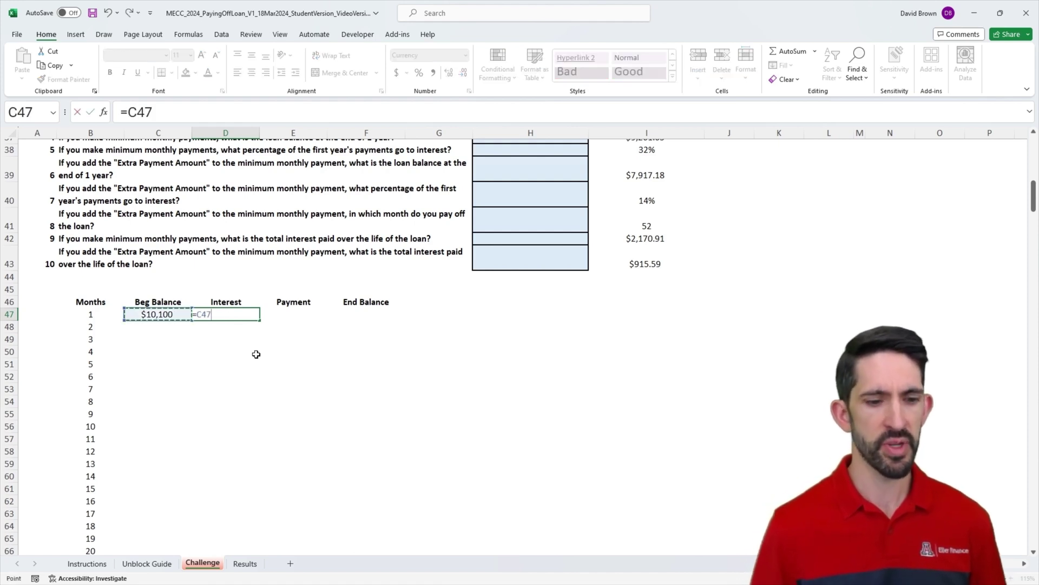
{"action": "type", "text": "*"}
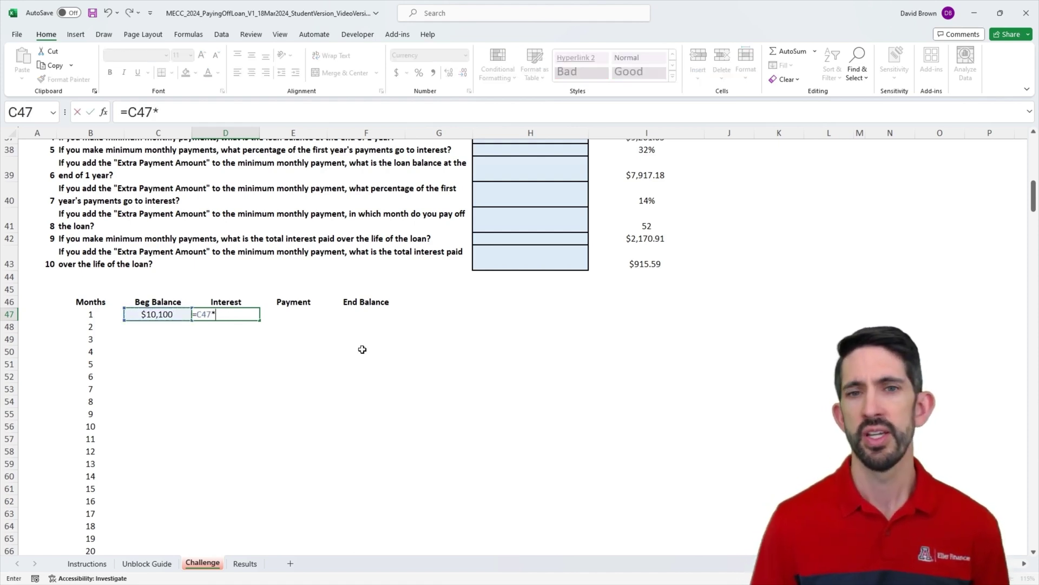
{"action": "scroll", "coordinate": [362, 349], "scroll_direction": "up", "scroll_amount": 2}
{"action": "left_click", "coordinate": [528, 187]}
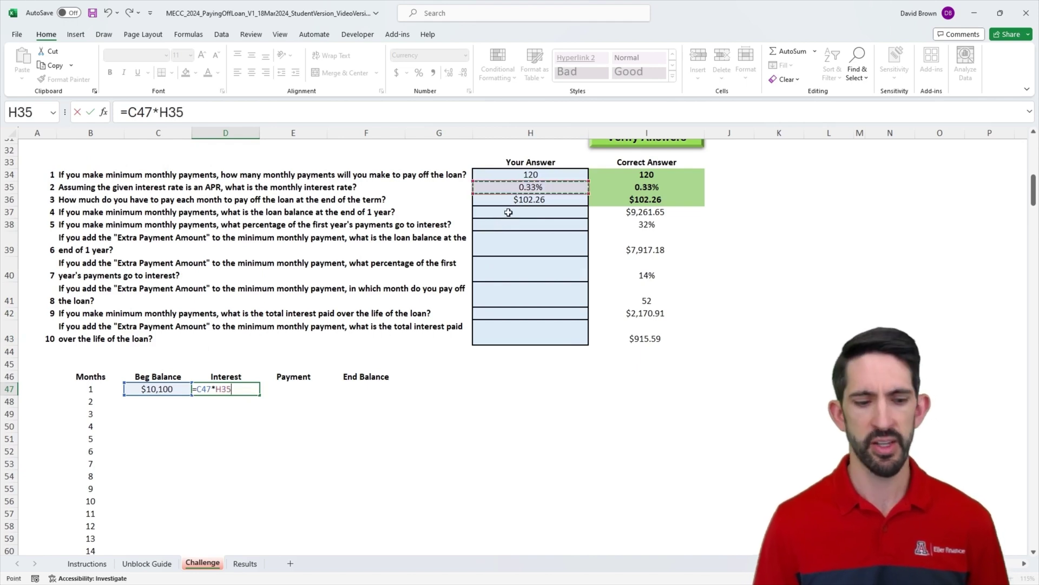
{"action": "key", "text": "F4"}
{"action": "key", "text": "ctrl+Return"}
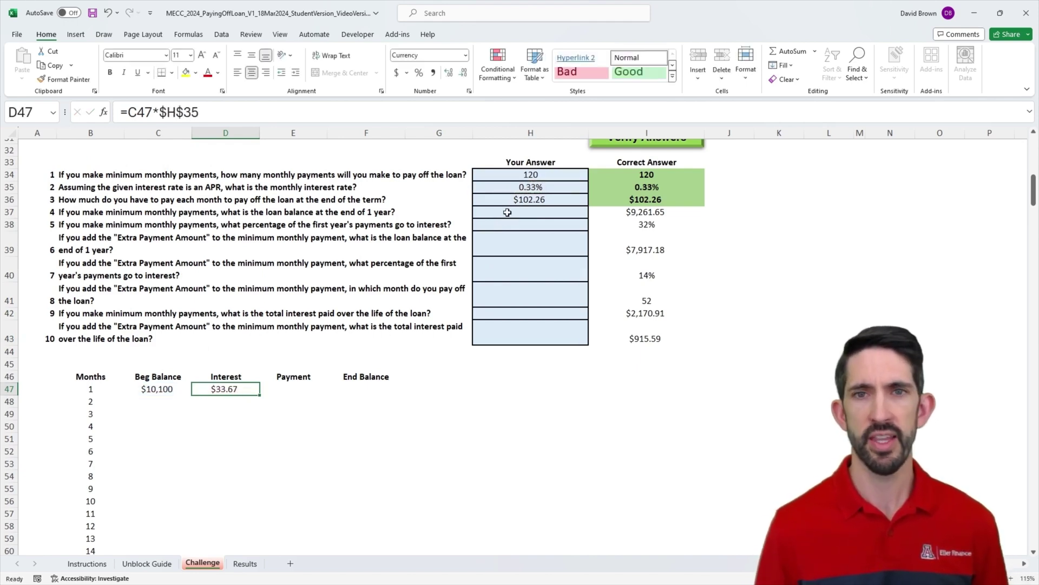
Enter =$H$36 in E47 for the $102.26 monthly payment.
{"action": "key", "text": "Right"}
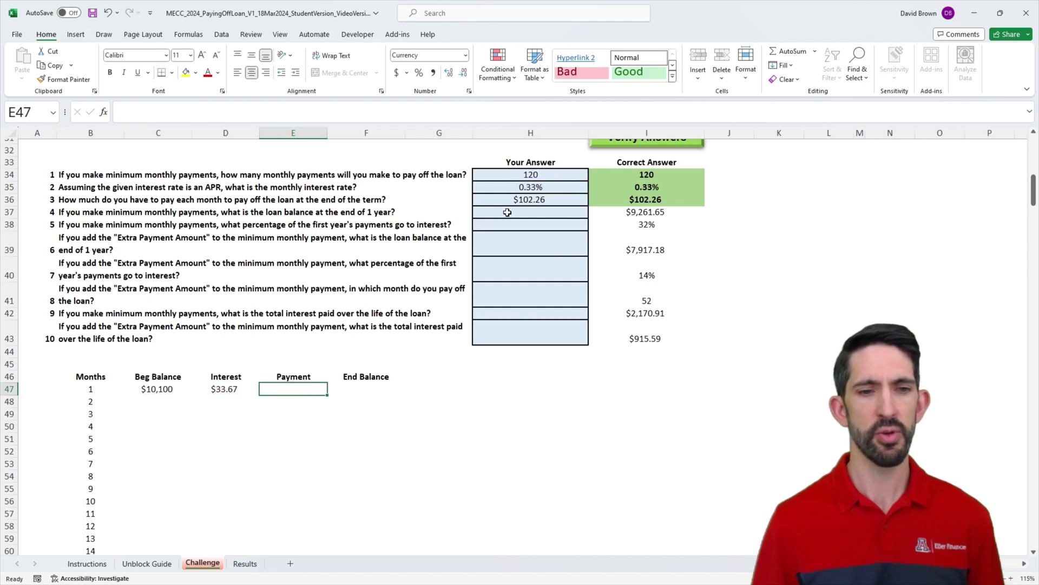
{"action": "type", "text": "="}
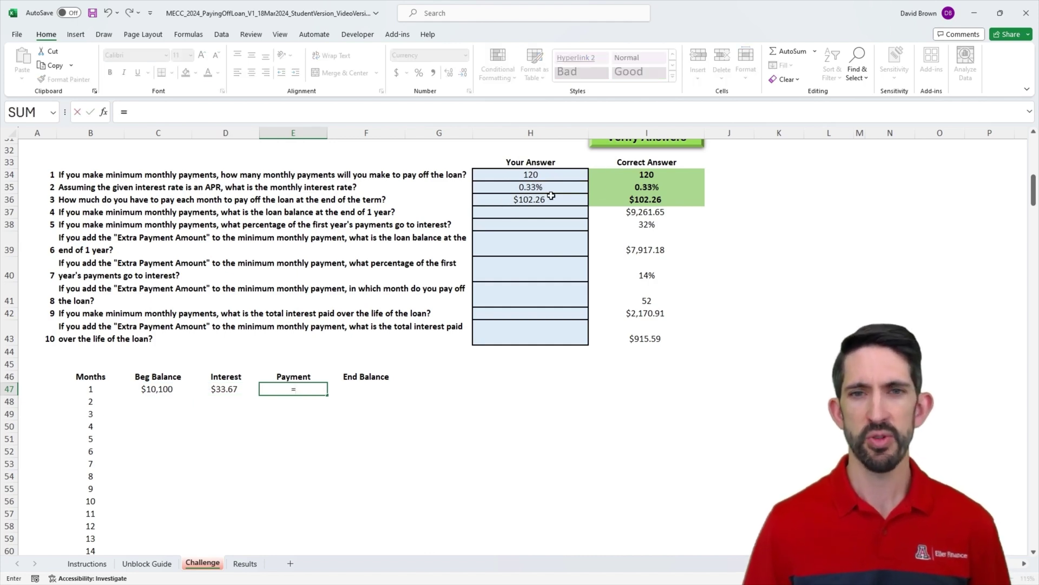
{"action": "left_click", "coordinate": [549, 200]}
{"action": "key", "text": "F4"}
{"action": "key", "text": "ctrl+Return"}
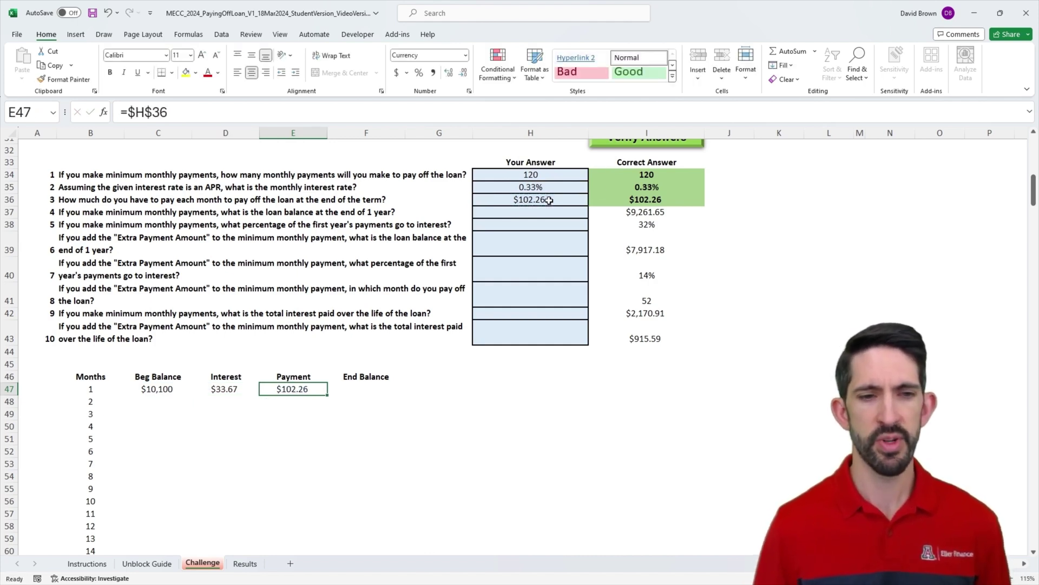
Enter =C47+D47-E47 in F47, giving a $10,031.41 ending balance.
{"action": "key", "text": "Right"}
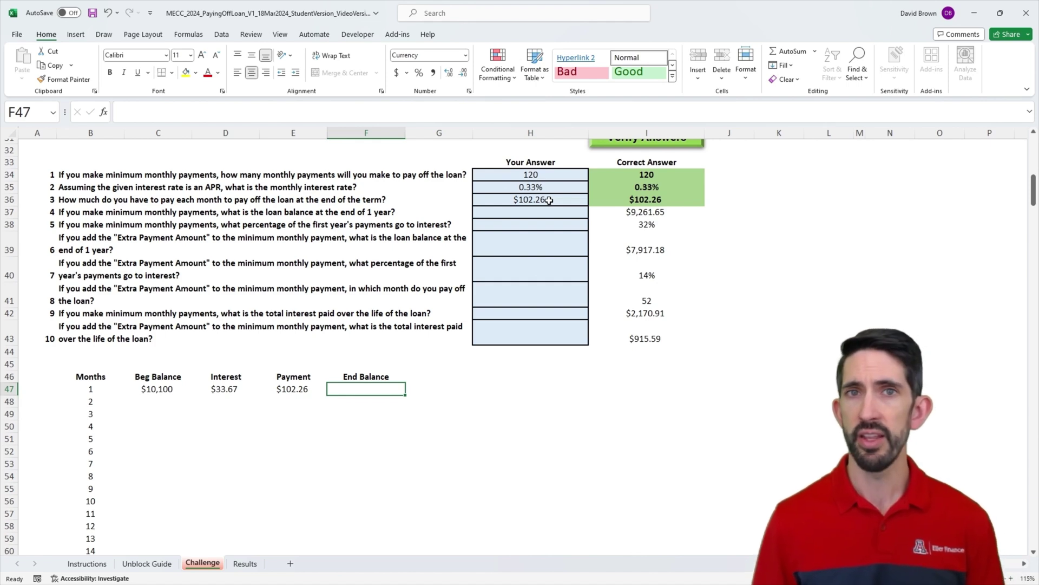
{"action": "type", "text": "="}
{"action": "key", "text": "Left"}
{"action": "key", "text": "Left"}
{"action": "key", "text": "Left"}
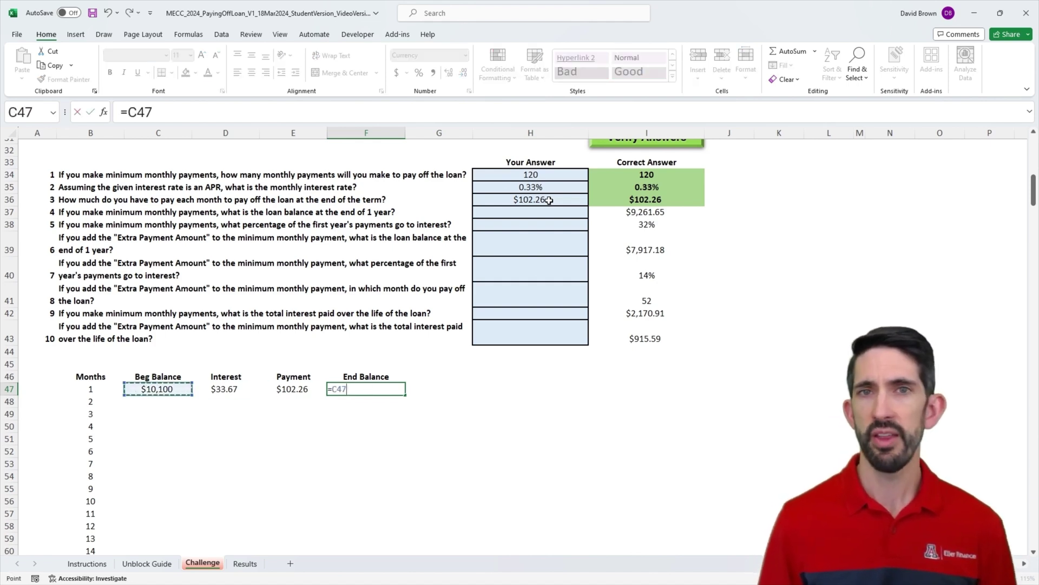
{"action": "type", "text": "+"}
{"action": "key", "text": "Left"}
{"action": "key", "text": "Left"}
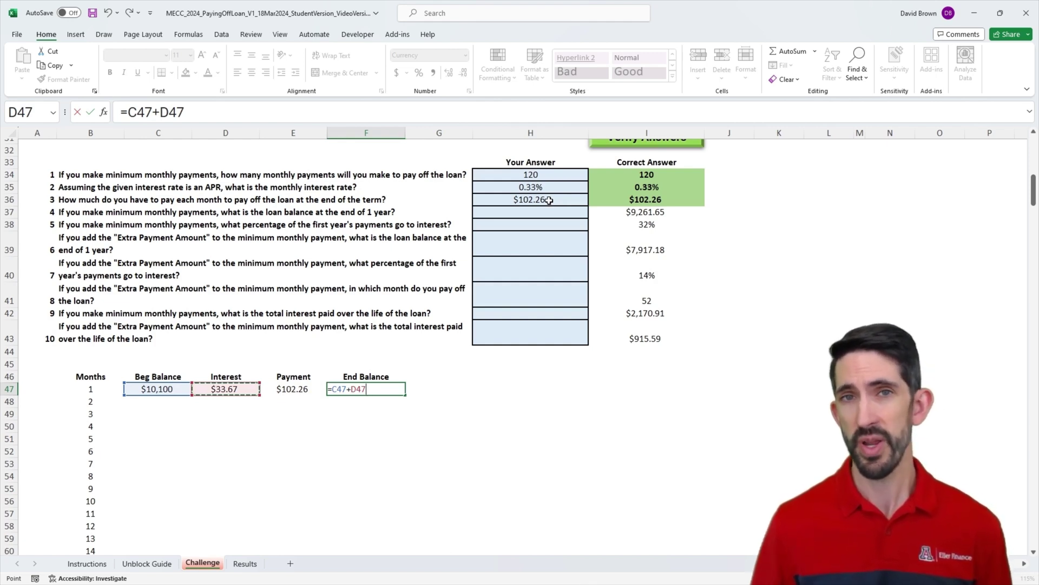
{"action": "type", "text": "-"}
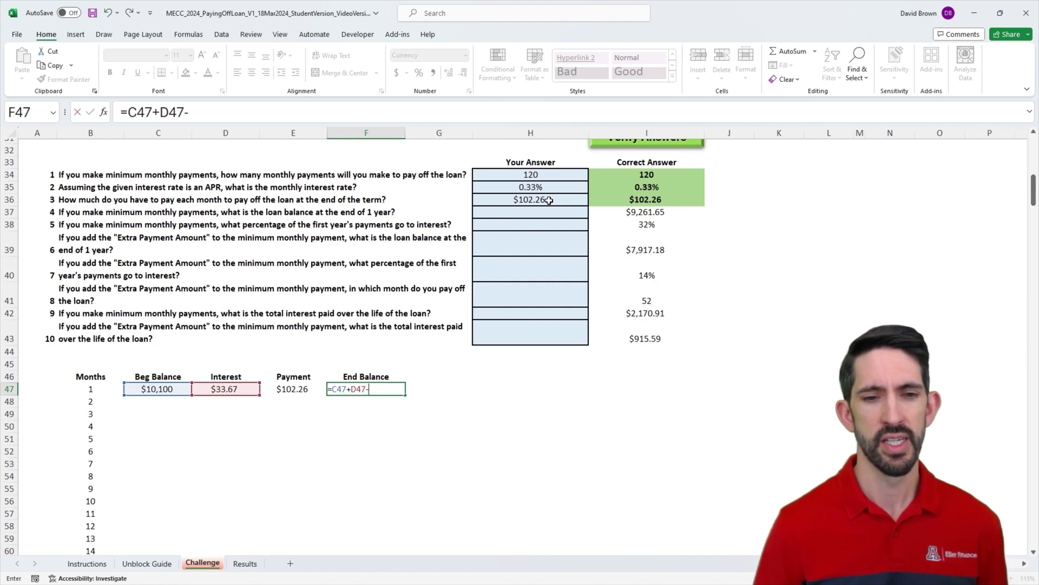
{"action": "key", "text": "Left"}
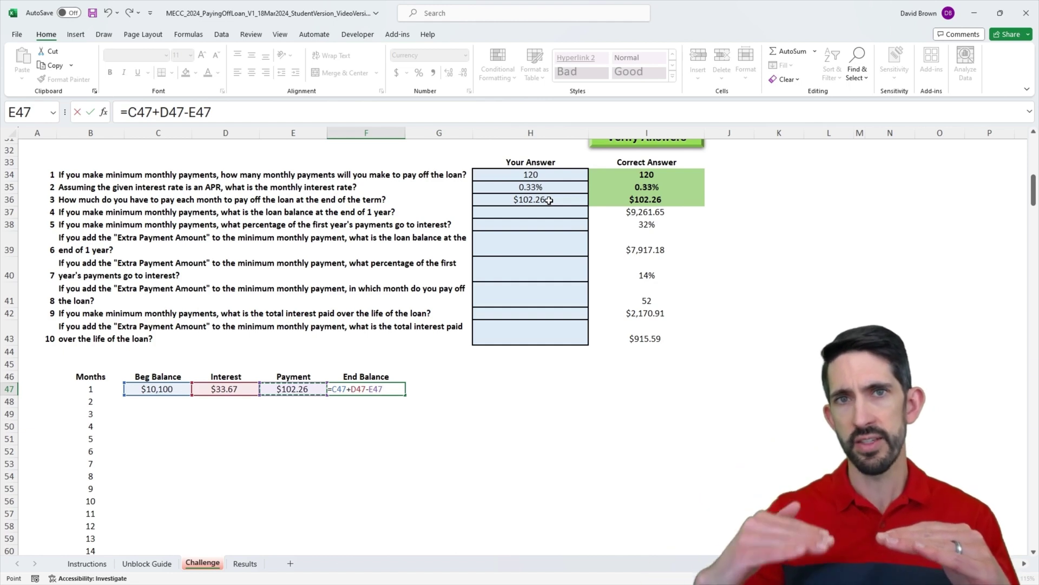
{"action": "key", "text": "ctrl+Return"}
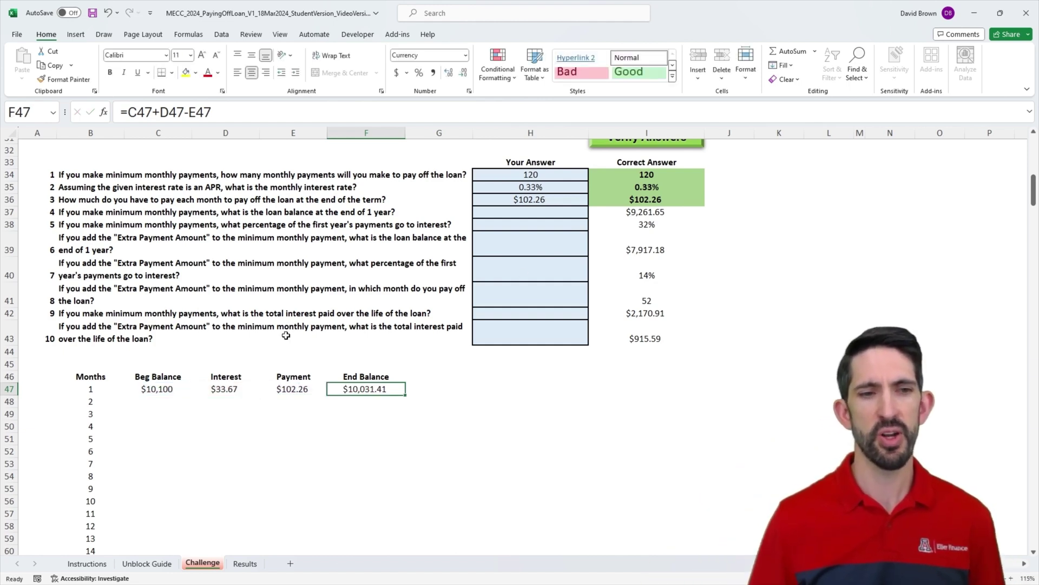
{"action": "left_click", "coordinate": [156, 387]}
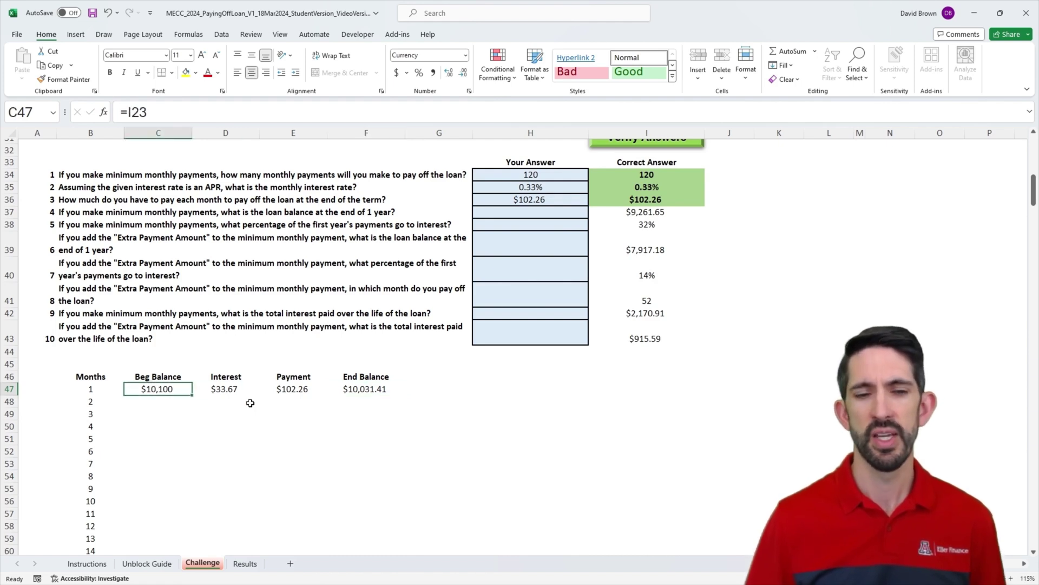
Set C48 to =F47 and fill month 1's interest, payment and end balance into row 48.
{"action": "left_click", "coordinate": [374, 392]}
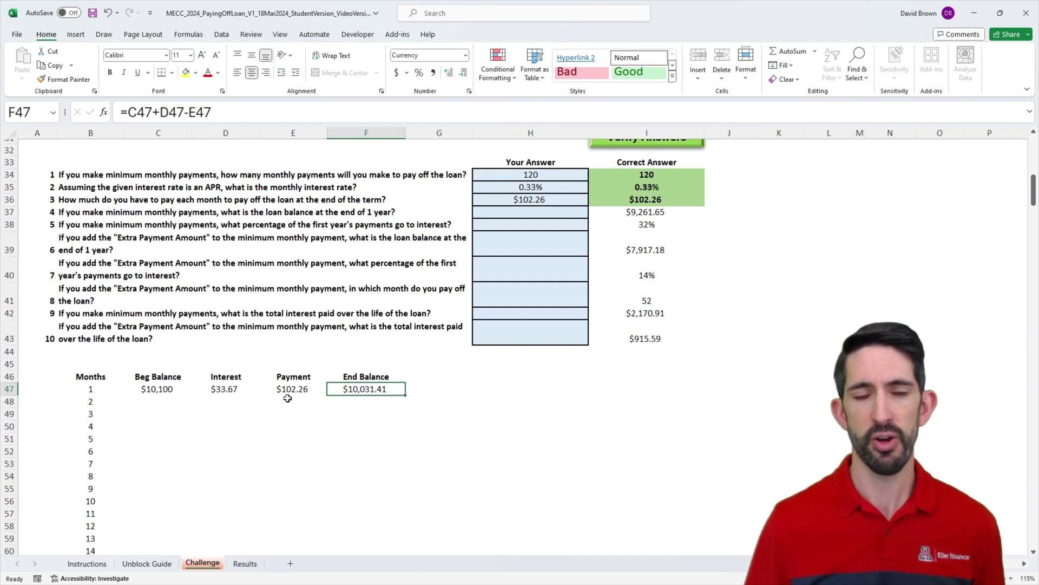
{"action": "left_click", "coordinate": [164, 400]}
{"action": "type", "text": "="}
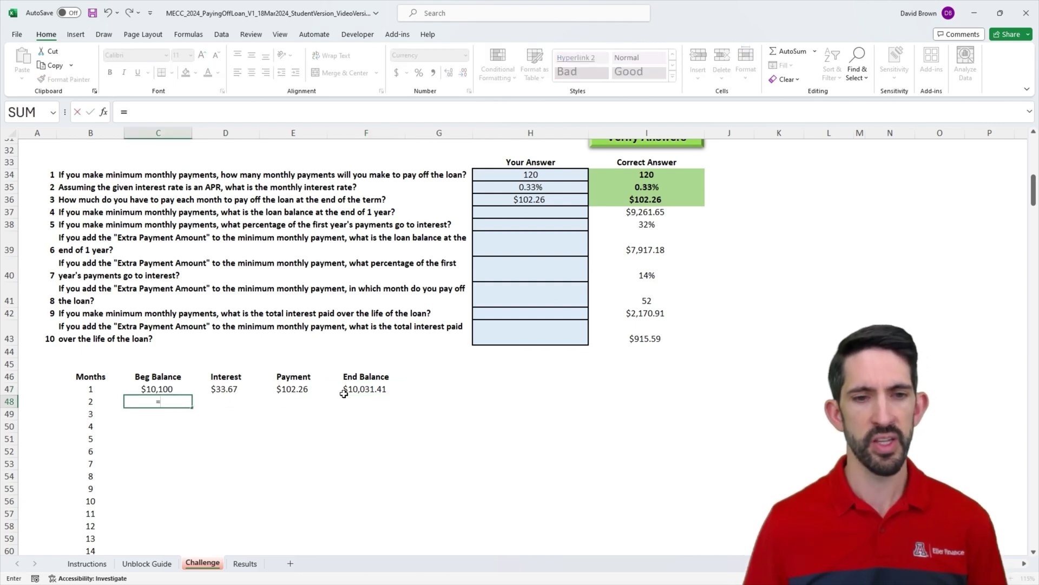
{"action": "left_click", "coordinate": [361, 390]}
{"action": "key", "text": "ctrl+Return"}
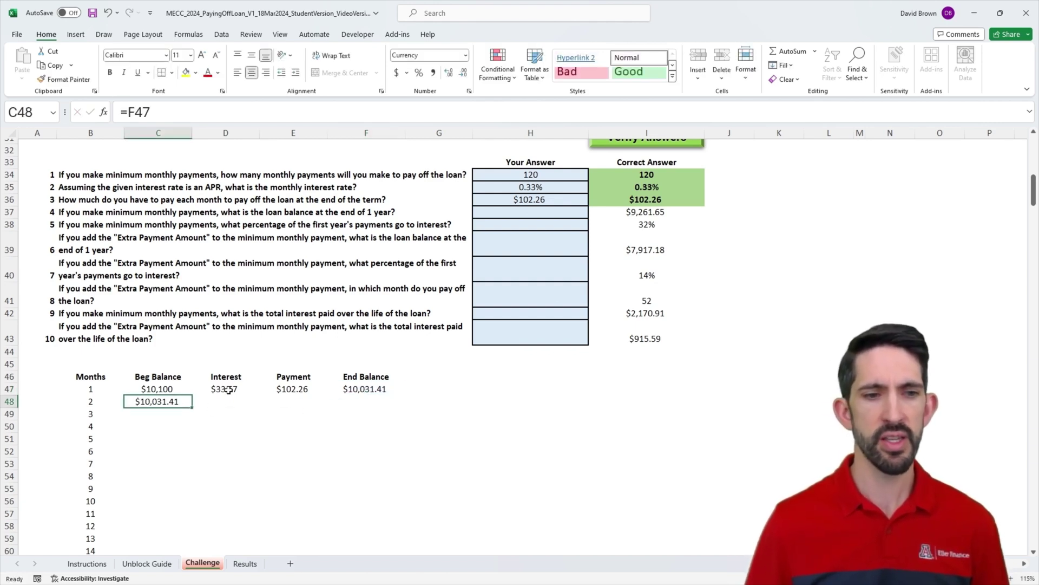
{"action": "left_click_drag", "start_coordinate": [225, 389], "coordinate": [405, 407]}
Copy row 48's formulas down through month 360 (C48:F406).
{"action": "left_click", "coordinate": [178, 403]}
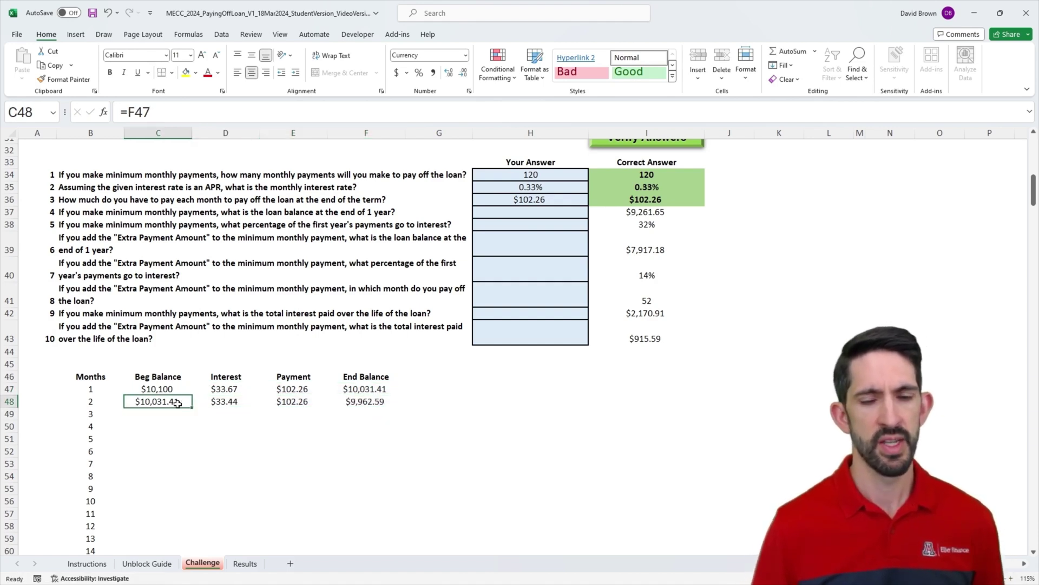
{"action": "key", "text": "ctrl+shift+Right"}
{"action": "key", "text": "ctrl+c"}
{"action": "key", "text": "Left"}
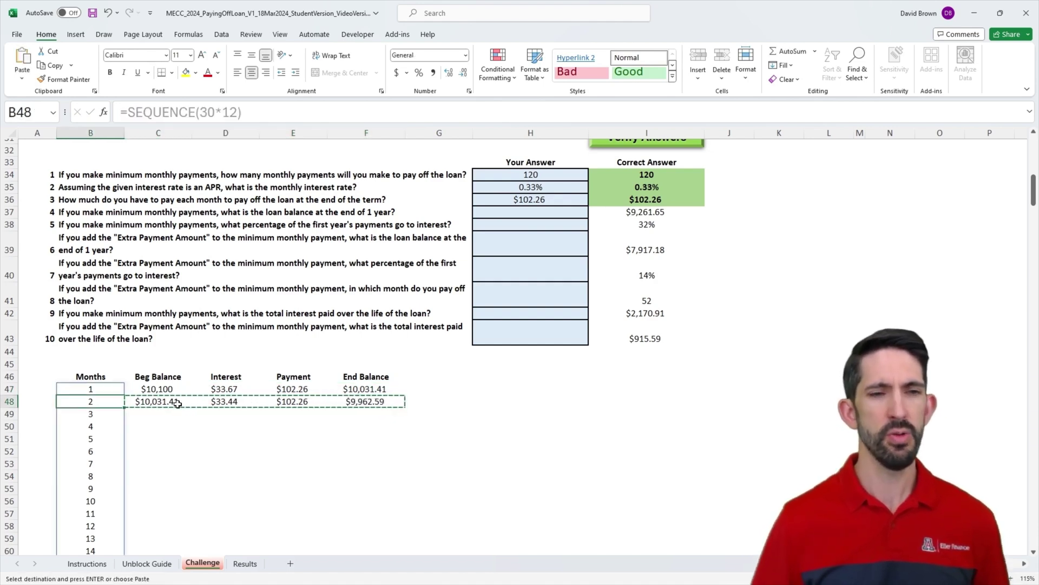
{"action": "key", "text": "ctrl+Down"}
{"action": "key", "text": "Right"}
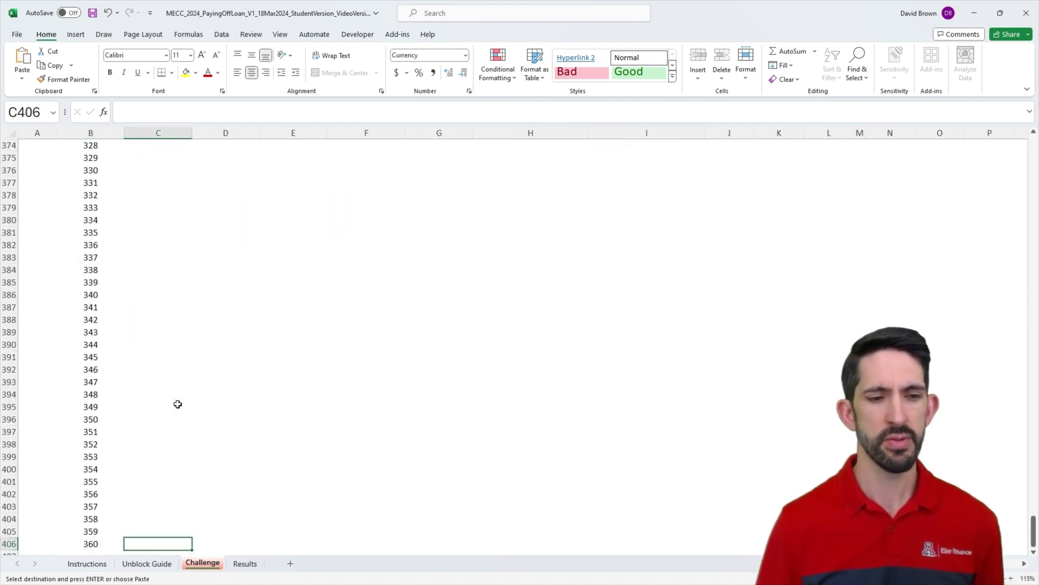
{"action": "key", "text": "shift+Right"}
{"action": "key", "text": "shift+Right"}
{"action": "key", "text": "shift+Right"}
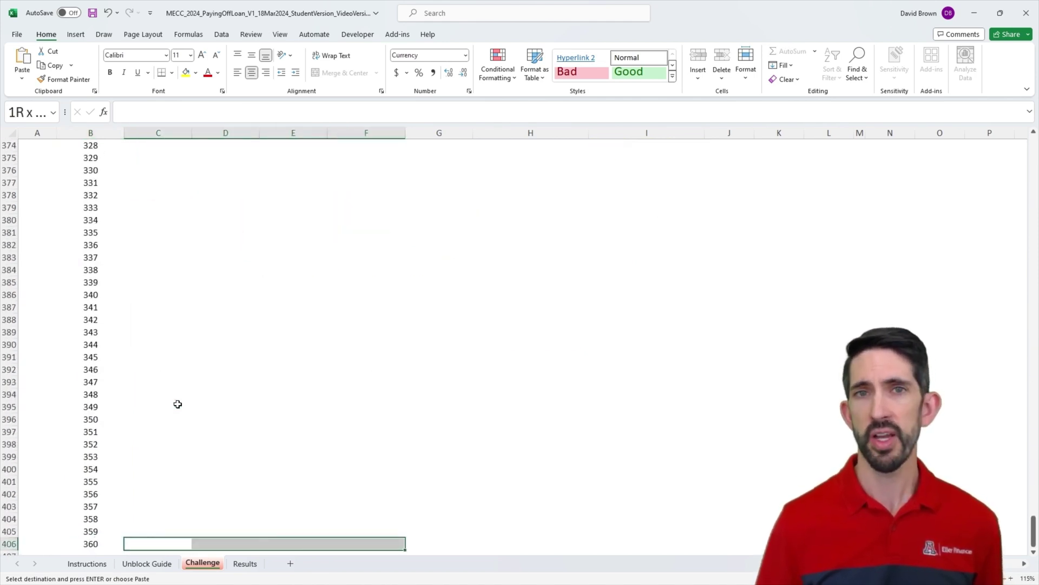
{"action": "key", "text": "ctrl+shift+Up"}
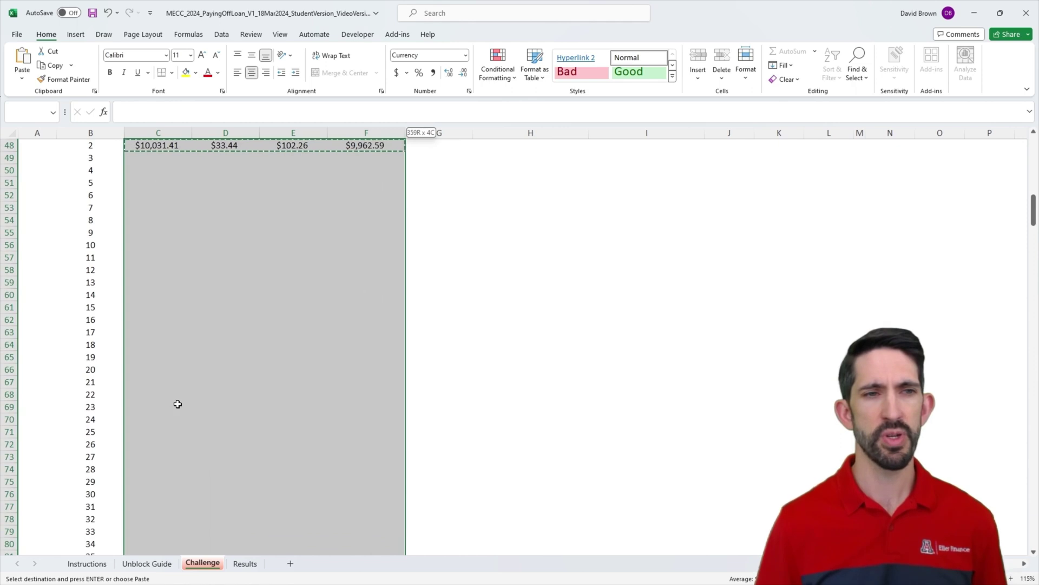
{"action": "key", "text": "ctrl+v"}
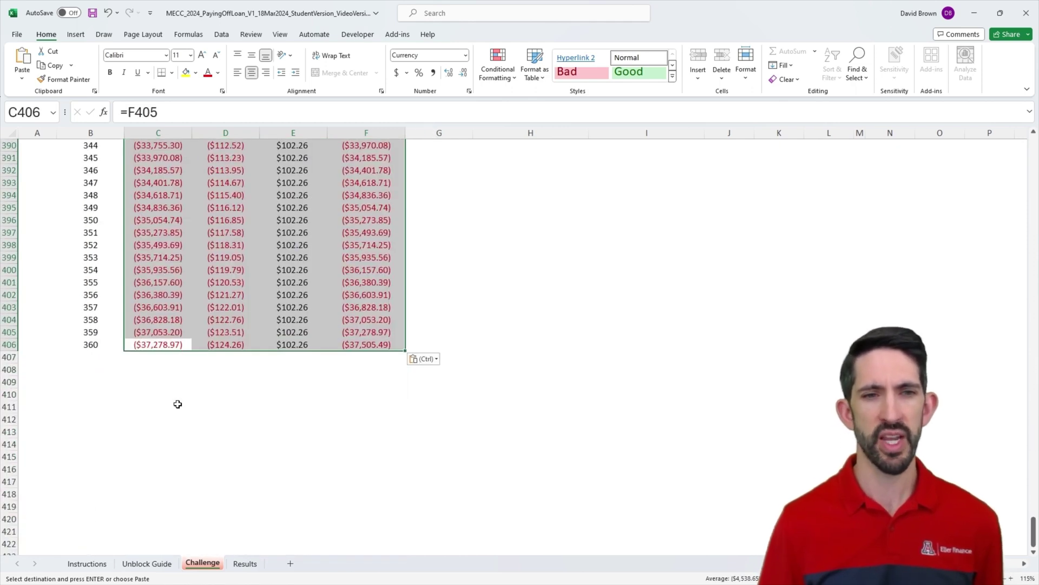
Check the month 360 row and month 12's ending balance of $9,261.65.
{"action": "key", "text": "Up"}
{"action": "key", "text": "Down"}
{"action": "key", "text": "Right"}
{"action": "key", "text": "Right"}
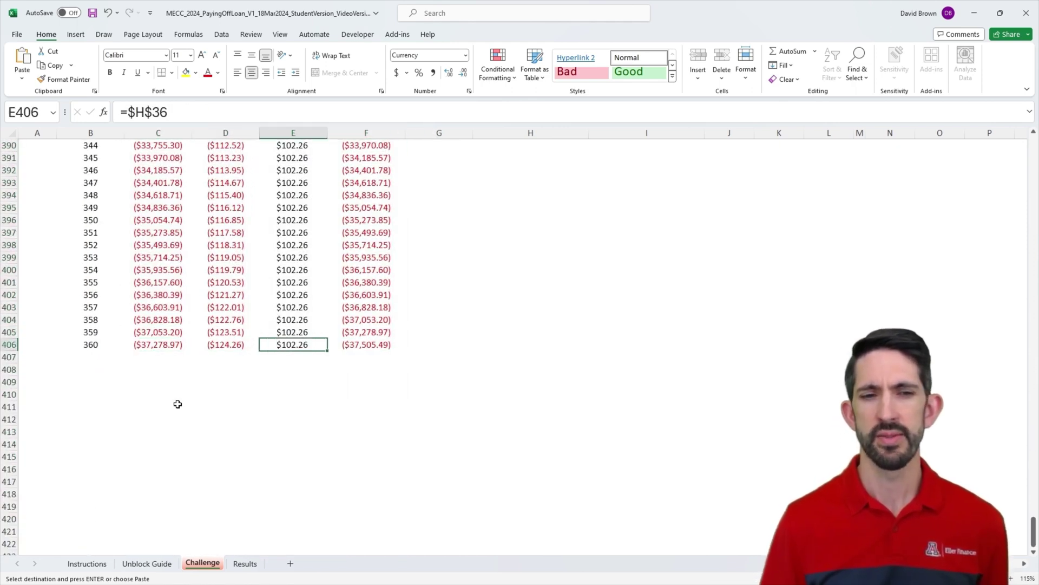
{"action": "key", "text": "Right"}
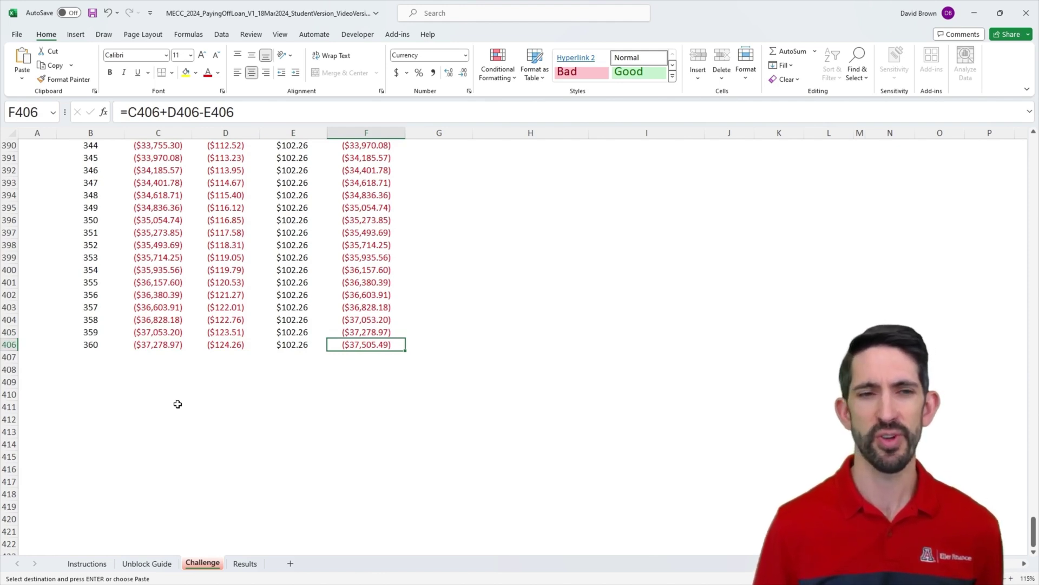
{"action": "key", "text": "ctrl+Up"}
{"action": "key", "text": "ctrl+Up"}
{"action": "key", "text": "ctrl+Down"}
{"action": "key", "text": "Down"}
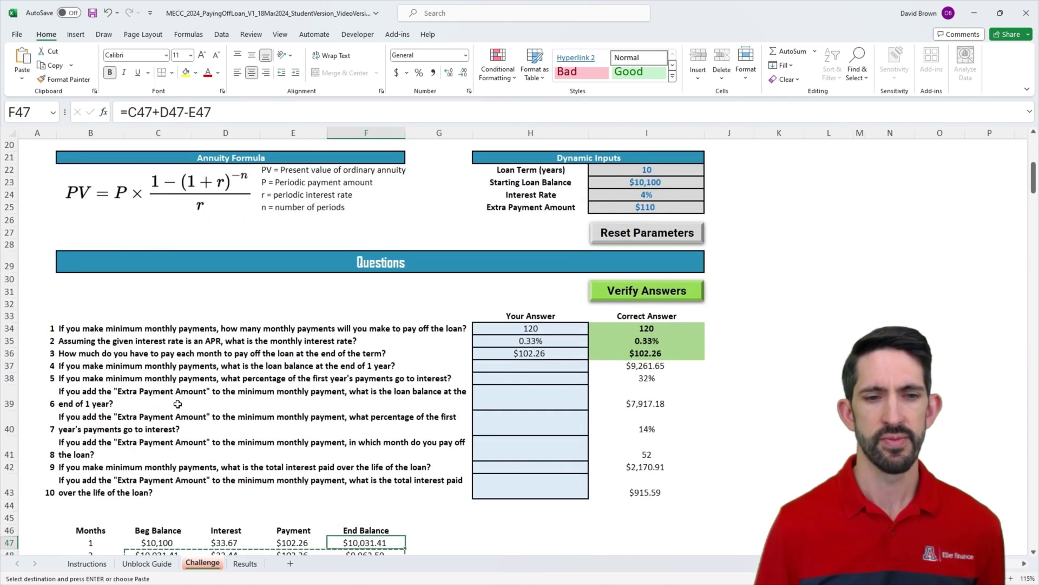
{"action": "key", "text": "Down"}
{"action": "key", "text": "Down"}
{"action": "key", "text": "Down"}
{"action": "key", "text": "Down"}
{"action": "key", "text": "Down"}
{"action": "key", "text": "Down"}
{"action": "key", "text": "Down"}
{"action": "key", "text": "Down"}
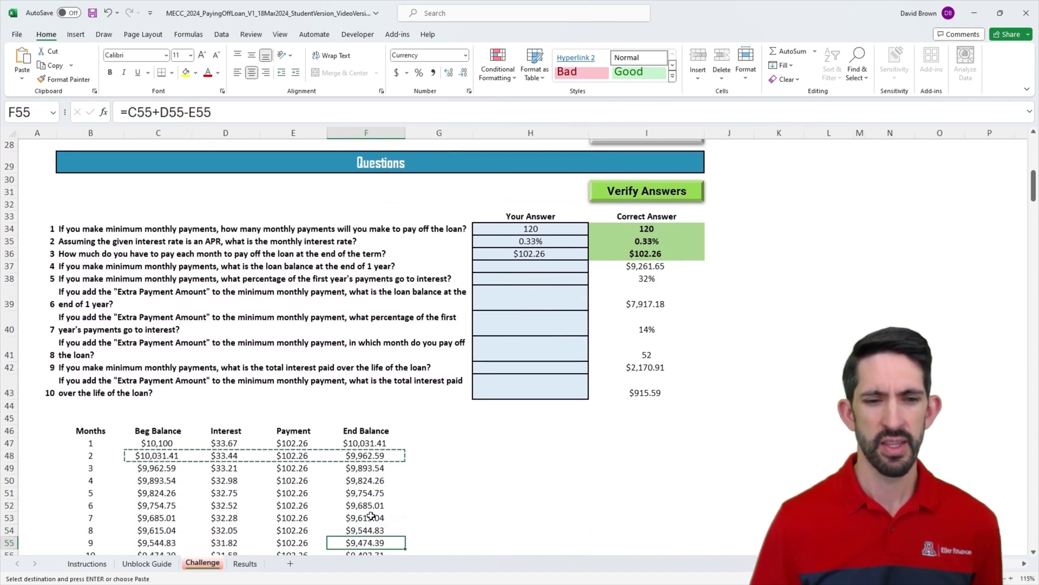
{"action": "key", "text": "Down"}
{"action": "key", "text": "Down"}
{"action": "key", "text": "Down"}
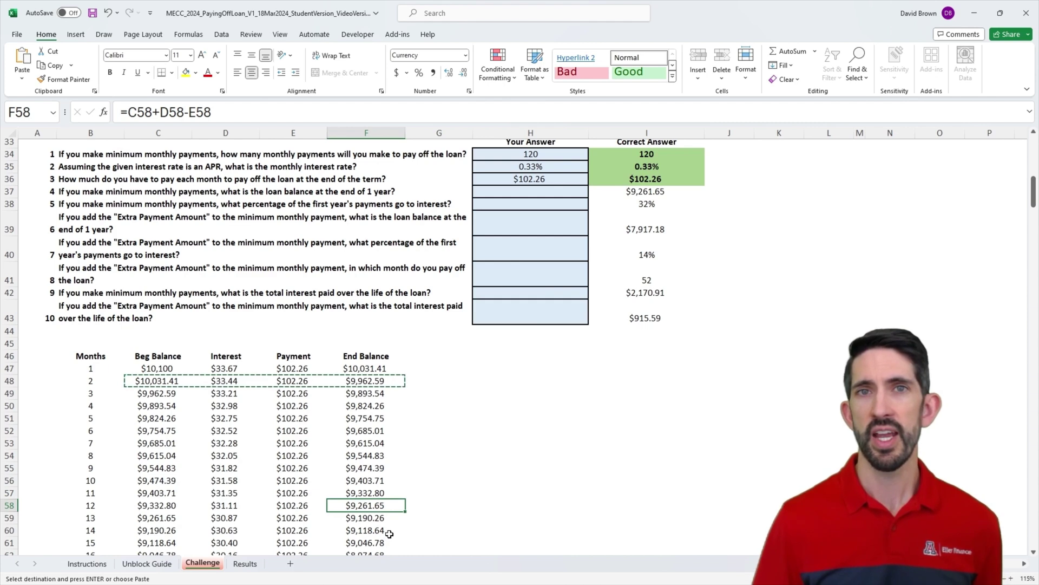
Link question 4's answer in H37 to F58 ($9,261.65) and verify it passes.
{"action": "left_click", "coordinate": [536, 192]}
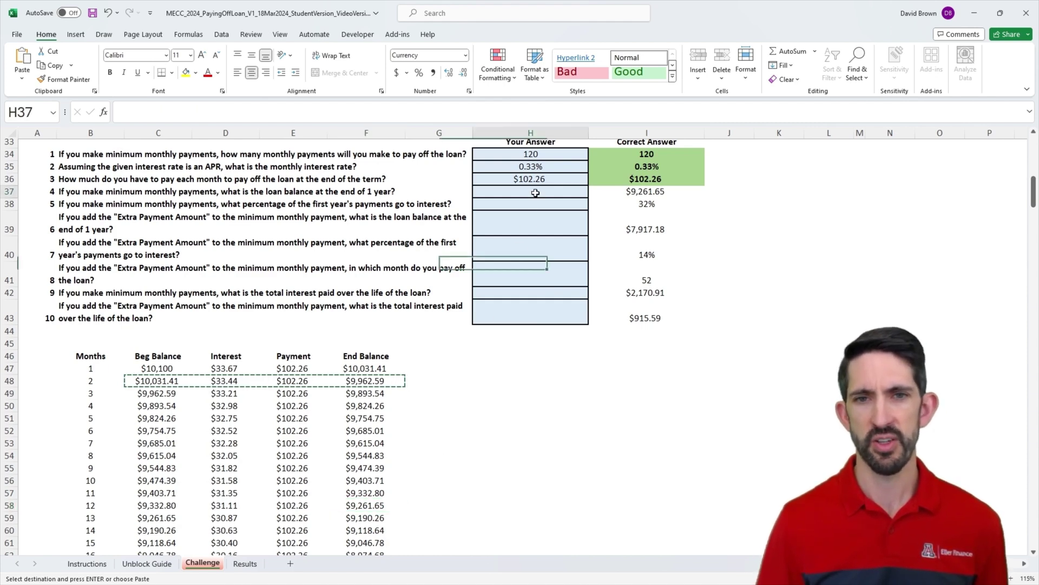
{"action": "type", "text": "="}
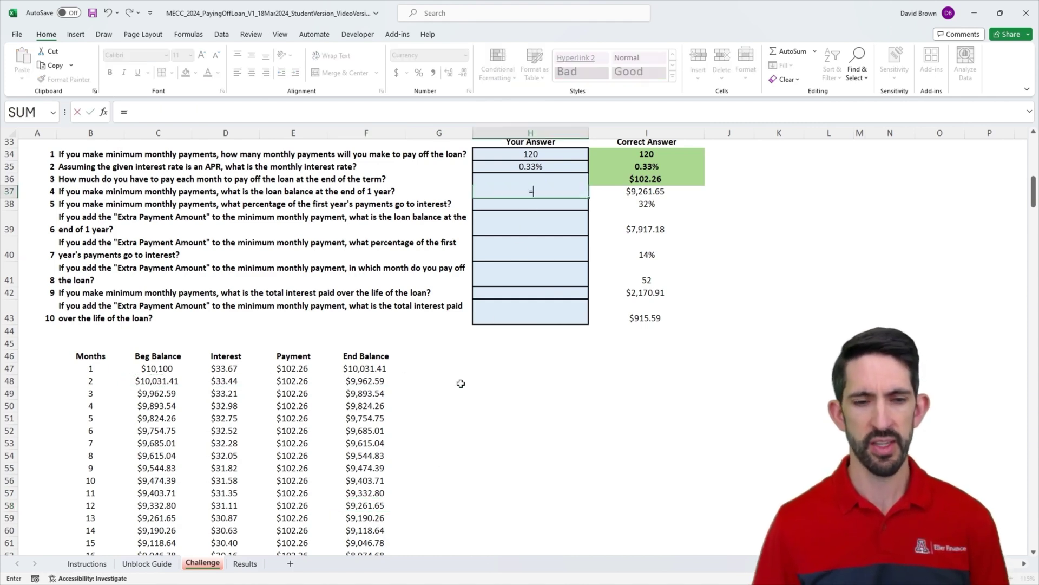
{"action": "left_click", "coordinate": [367, 505]}
{"action": "key", "text": "ctrl+Return"}
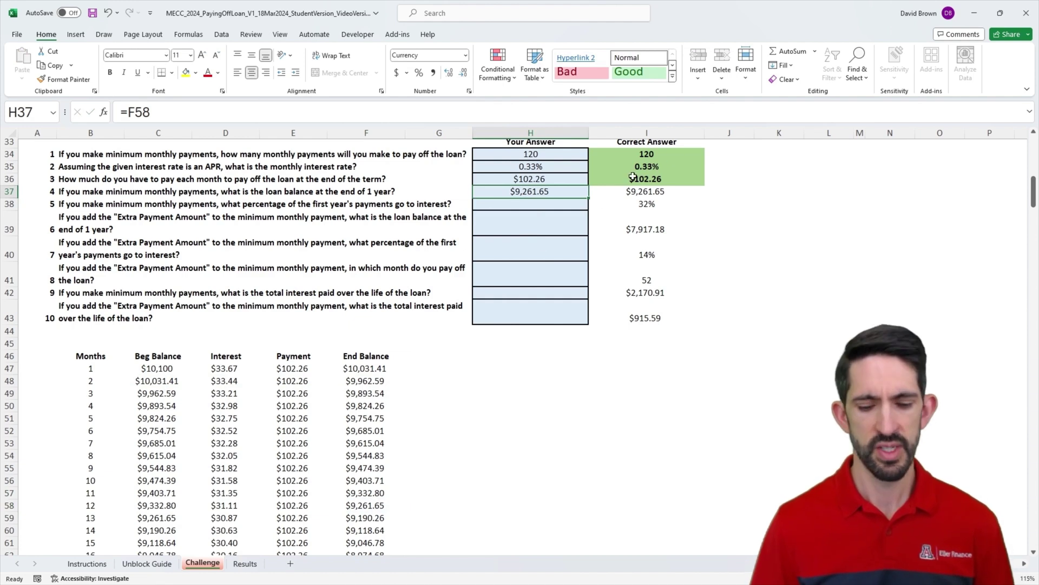
{"action": "scroll", "coordinate": [664, 139], "scroll_direction": "up", "scroll_amount": 1}
{"action": "left_click", "coordinate": [656, 156]}
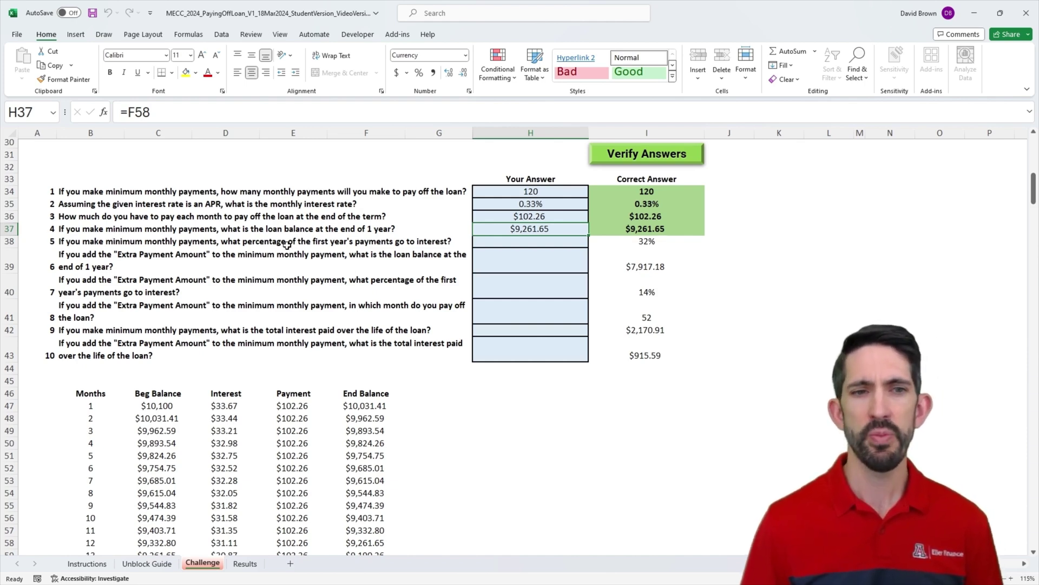
{"action": "left_click", "coordinate": [518, 243]}
Enter =SUM(D47:D58)/SUM(E47:E58) in H38 so question 5 shows a 32% interest share.
{"action": "type", "text": "=sum("}
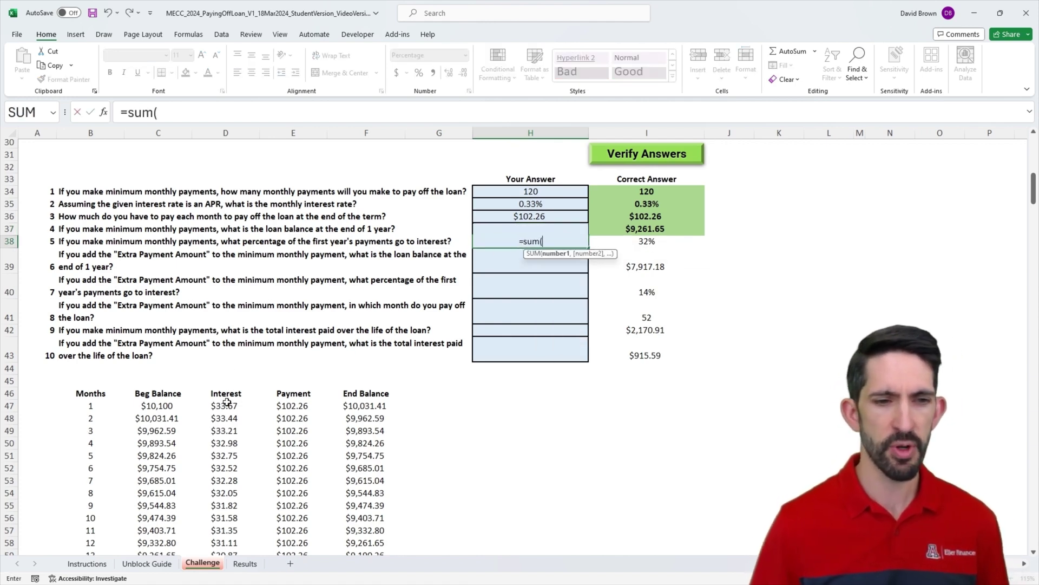
{"action": "left_click_drag", "start_coordinate": [225, 405], "coordinate": [224, 543]}
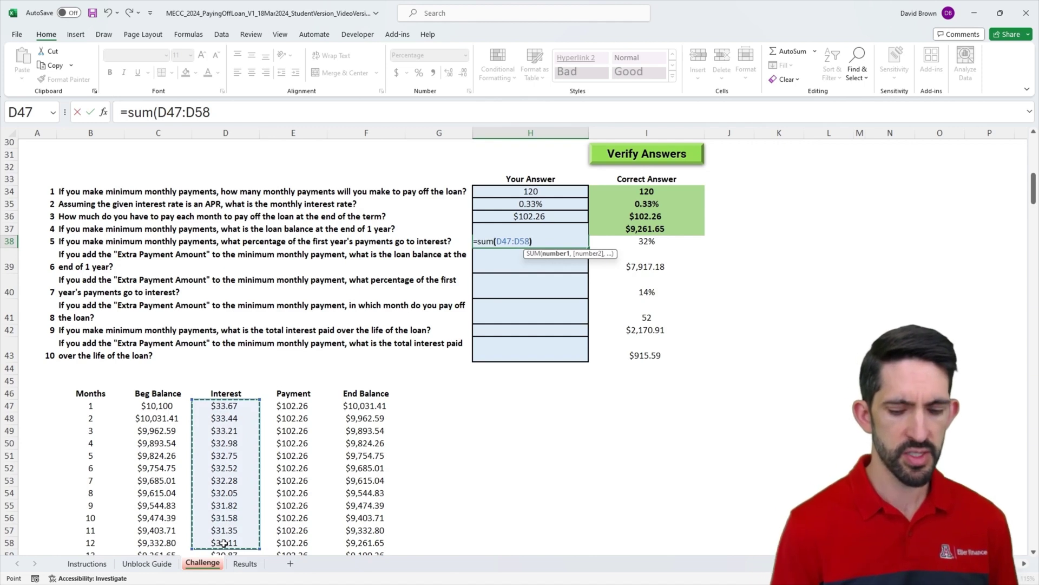
{"action": "type", "text": ")/sum("}
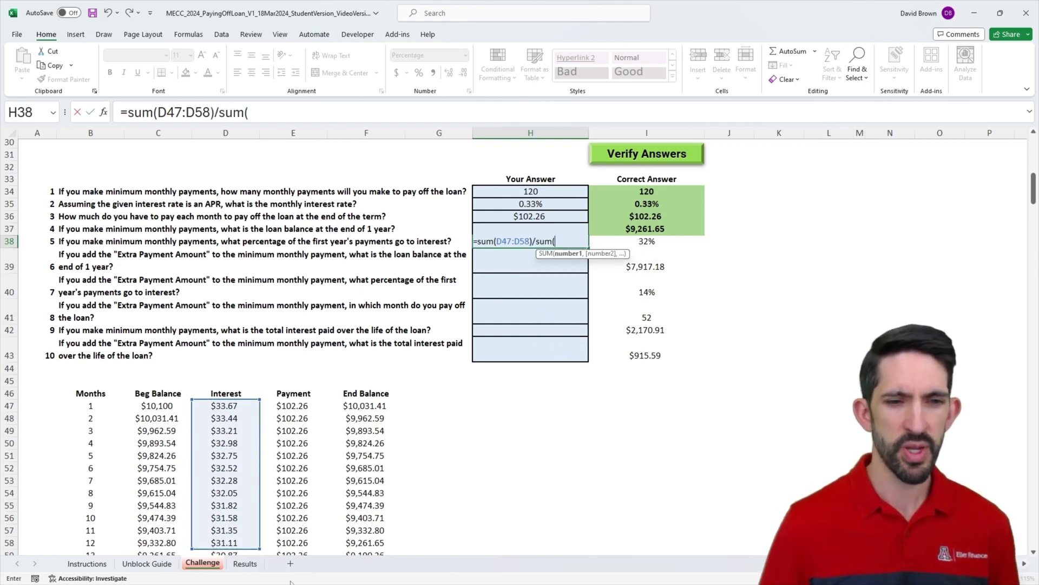
{"action": "left_click_drag", "start_coordinate": [293, 406], "coordinate": [297, 536]}
{"action": "type", "text": ")"}
{"action": "key", "text": "Return"}
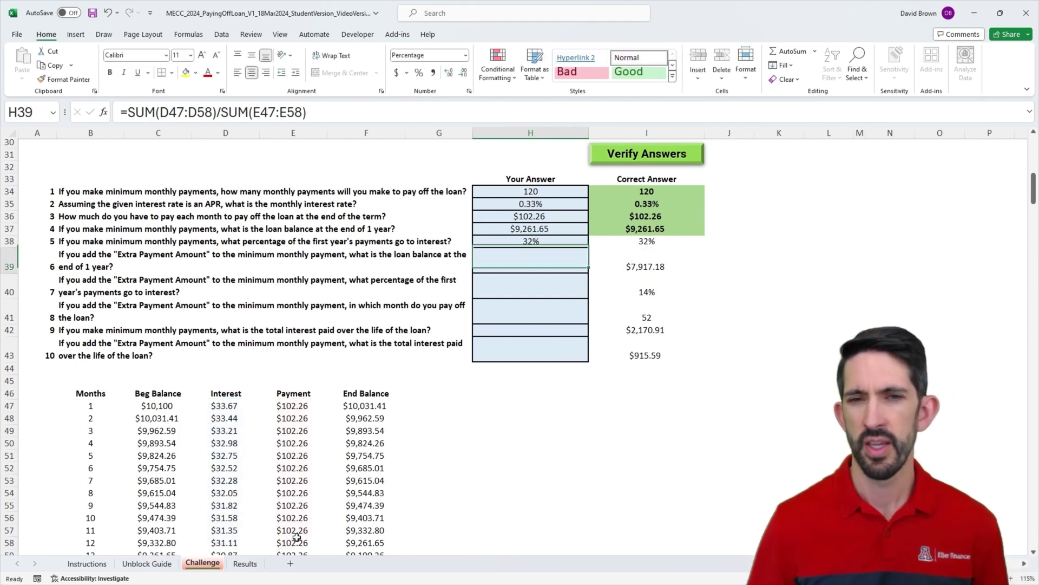
{"action": "key", "text": "Up"}
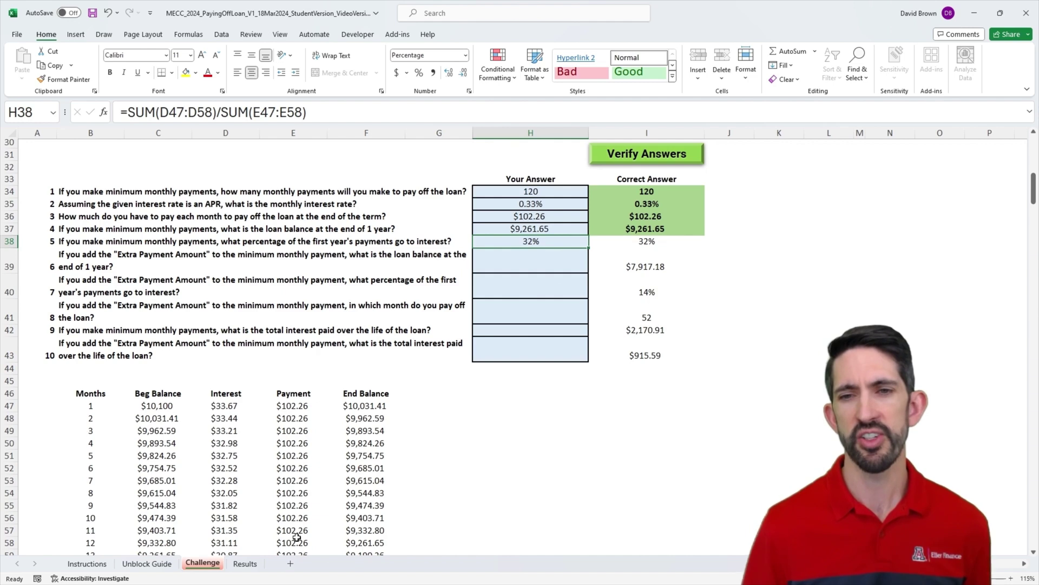
{"action": "scroll", "coordinate": [297, 536], "scroll_direction": "up", "scroll_amount": 4}
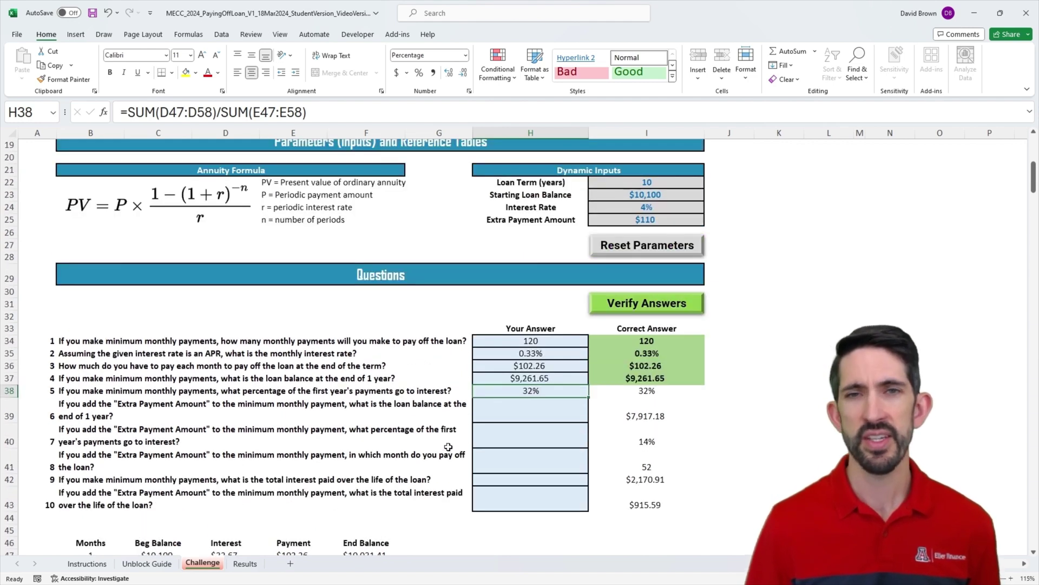
Reset the loan parameters, review the term and rate inputs, and verify answers 1–5.
{"action": "left_click", "coordinate": [655, 256]}
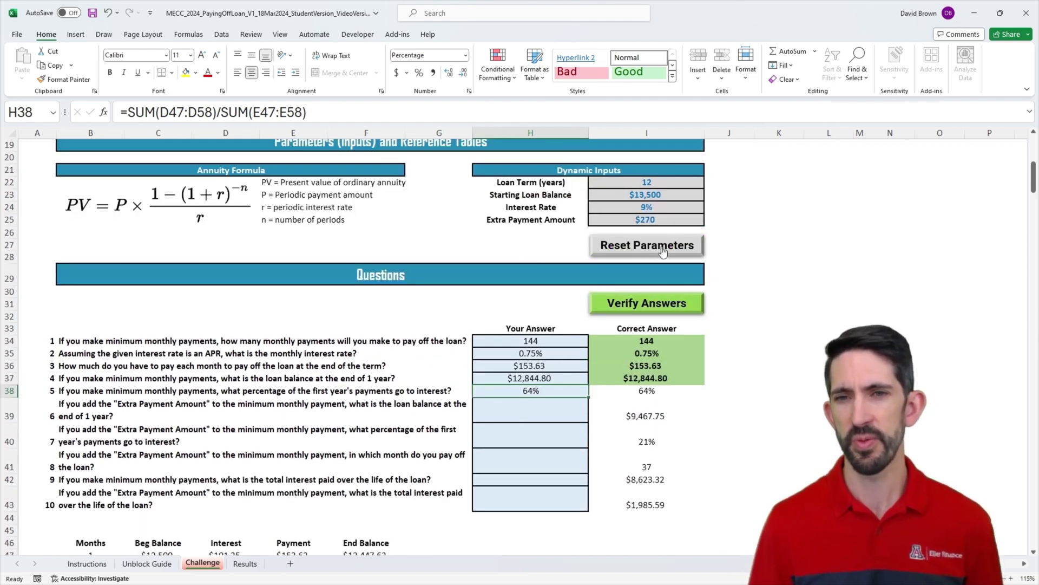
{"action": "left_click", "coordinate": [655, 182]}
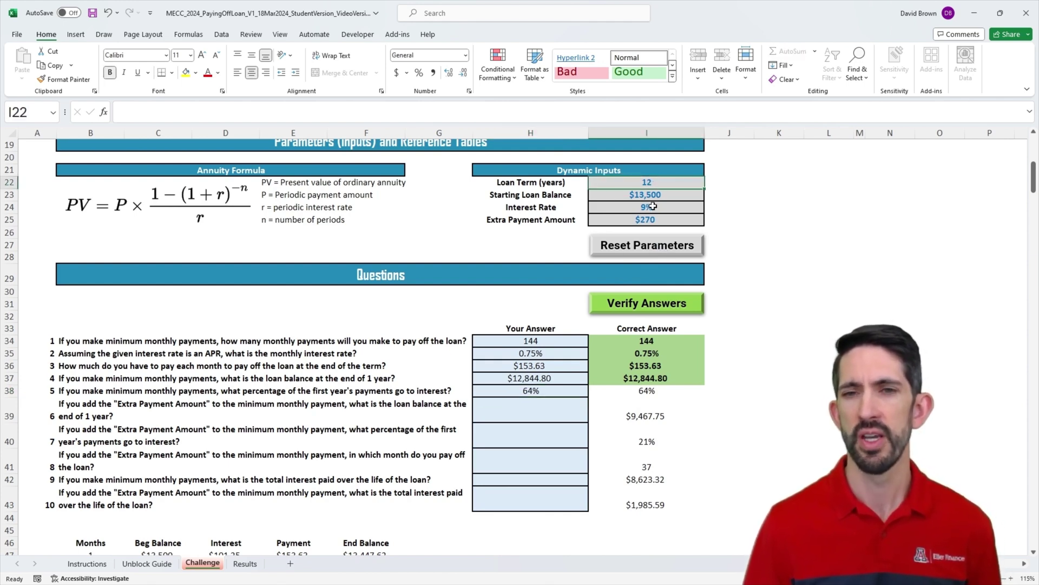
{"action": "left_click", "coordinate": [658, 209]}
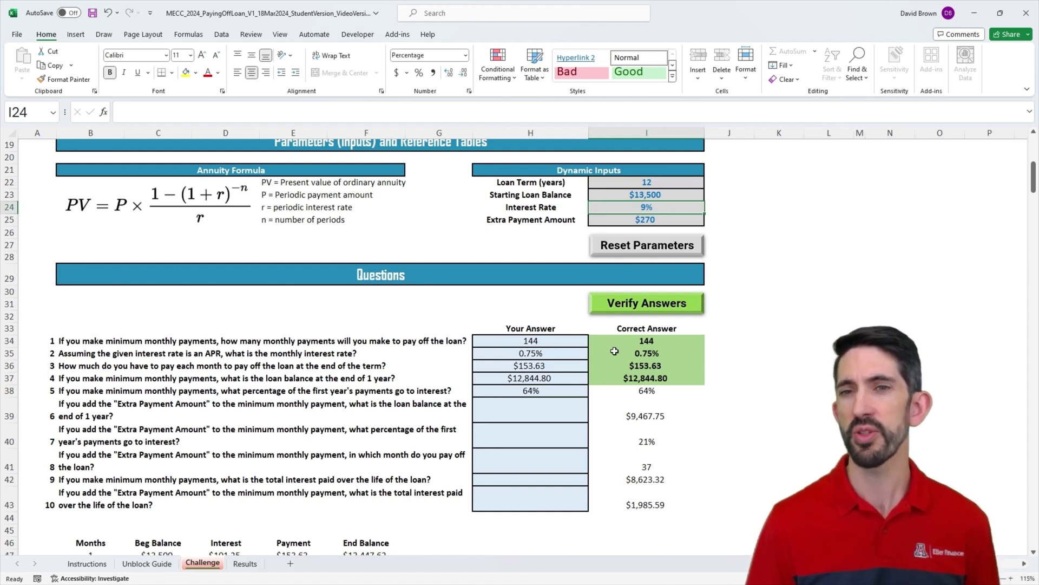
{"action": "left_click", "coordinate": [544, 395]}
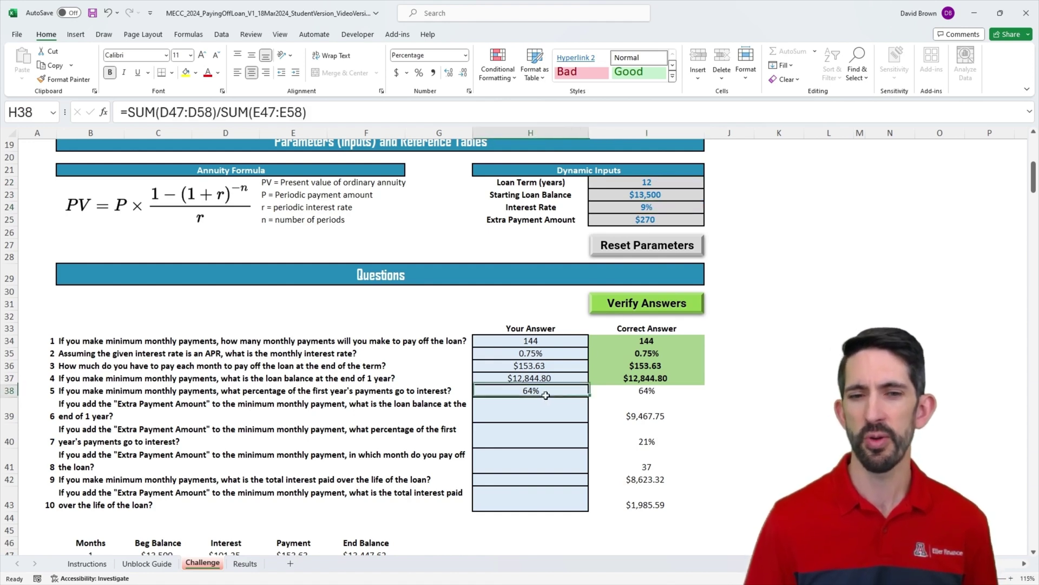
{"action": "left_click", "coordinate": [659, 306]}
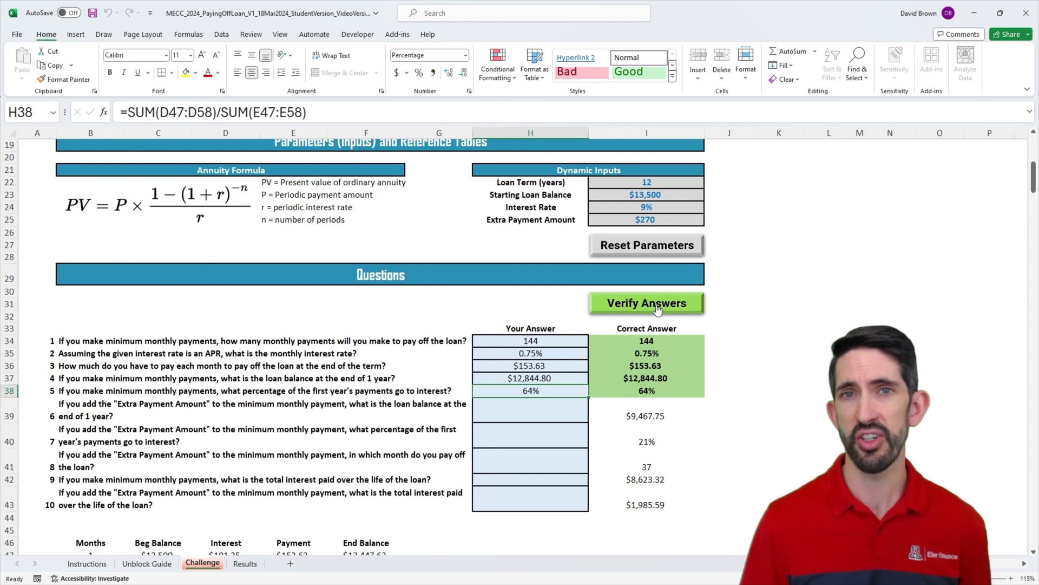
Reroll the loan inputs repeatedly, ending at 30 years, $17,500, 10% and $280.
{"action": "left_click", "coordinate": [652, 246]}
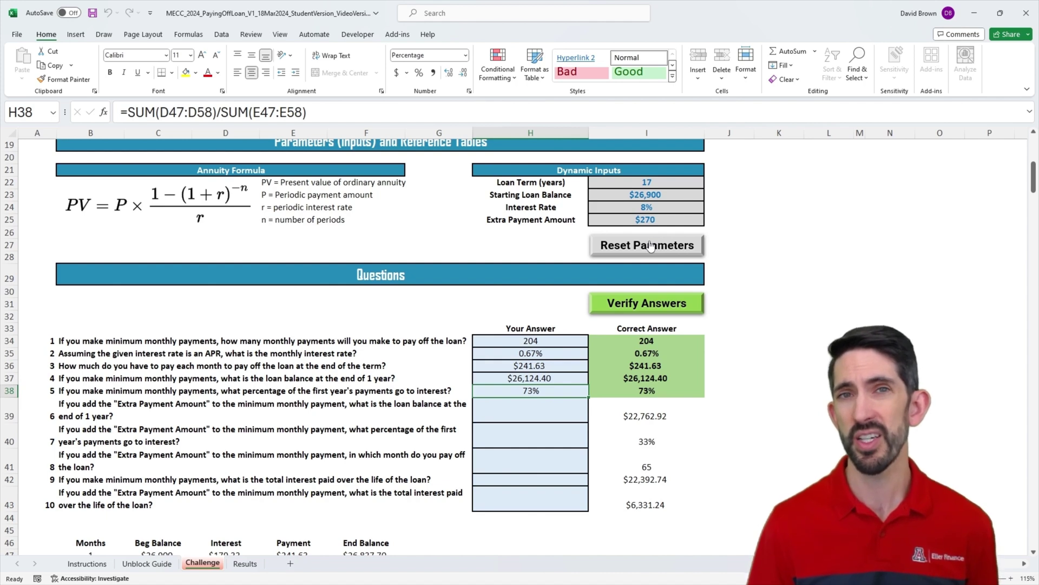
{"action": "left_click", "coordinate": [651, 246]}
{"action": "left_click", "coordinate": [651, 246]}
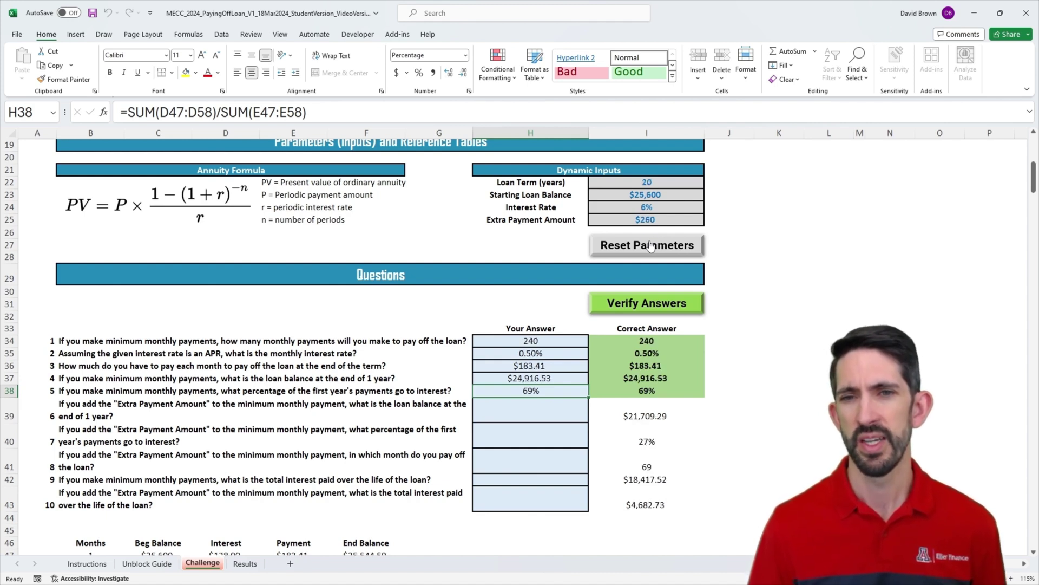
{"action": "left_click", "coordinate": [651, 246]}
{"action": "left_click", "coordinate": [652, 246]}
{"action": "left_click", "coordinate": [652, 246]}
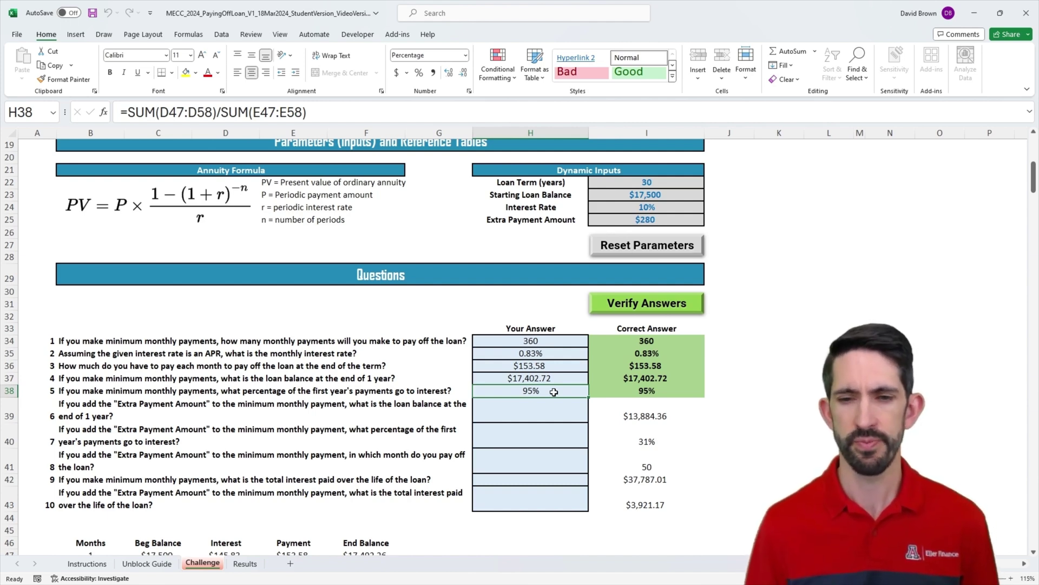
{"action": "scroll", "coordinate": [542, 392], "scroll_direction": "down", "scroll_amount": 1}
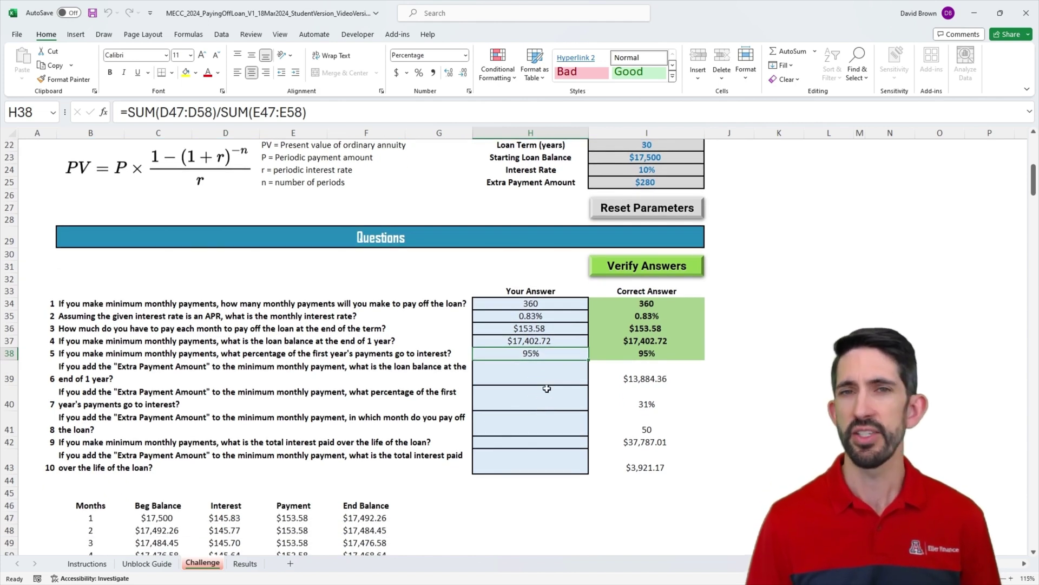
Check row 406's =C406+D406-E406: month 360 ends at $0.00 with the $153.58 payment.
{"action": "scroll", "coordinate": [532, 385], "scroll_direction": "down", "scroll_amount": 1}
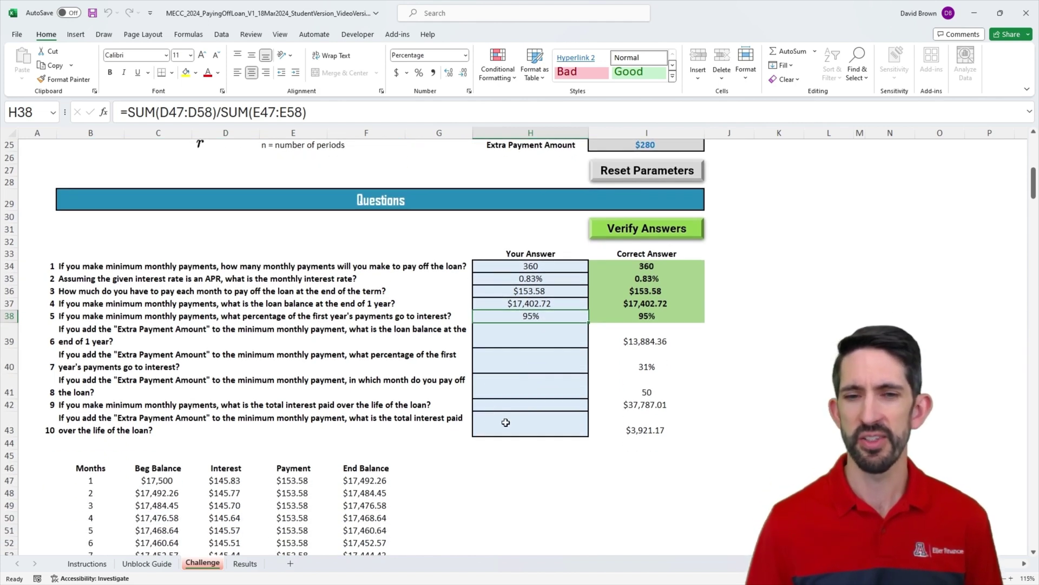
{"action": "left_click", "coordinate": [124, 334]}
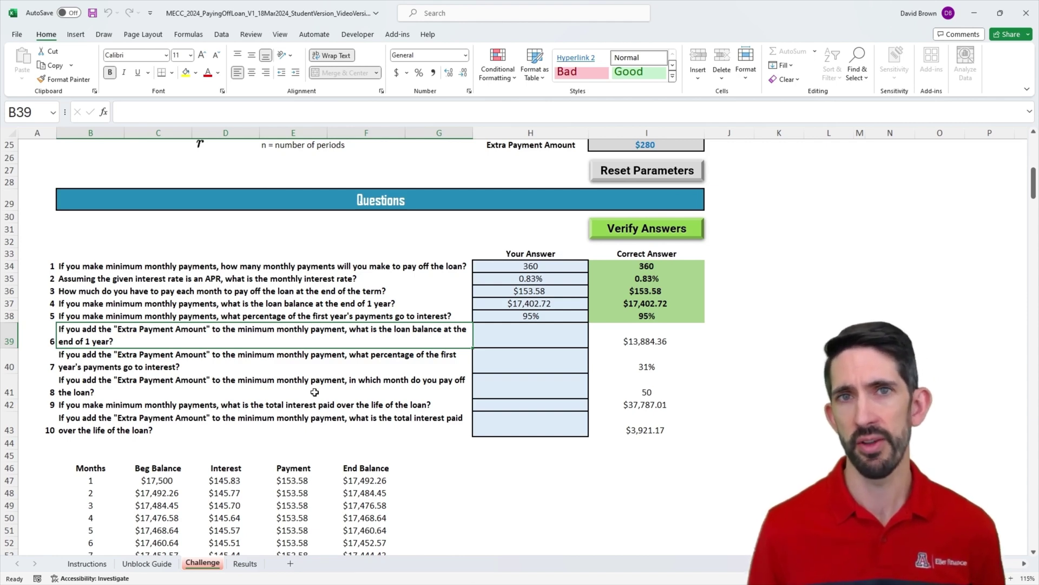
{"action": "left_click", "coordinate": [302, 492]}
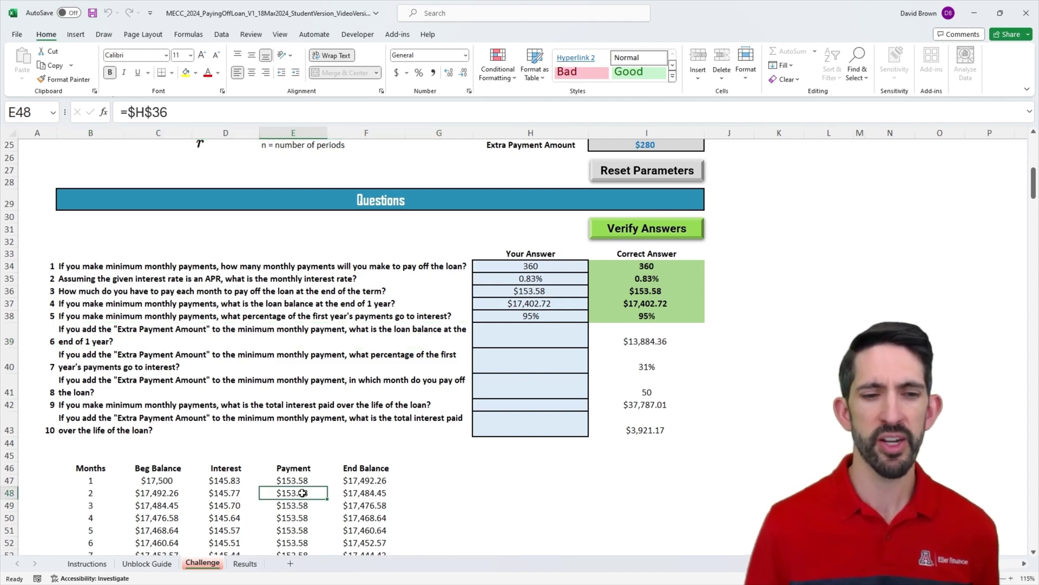
{"action": "key", "text": "ctrl+Down"}
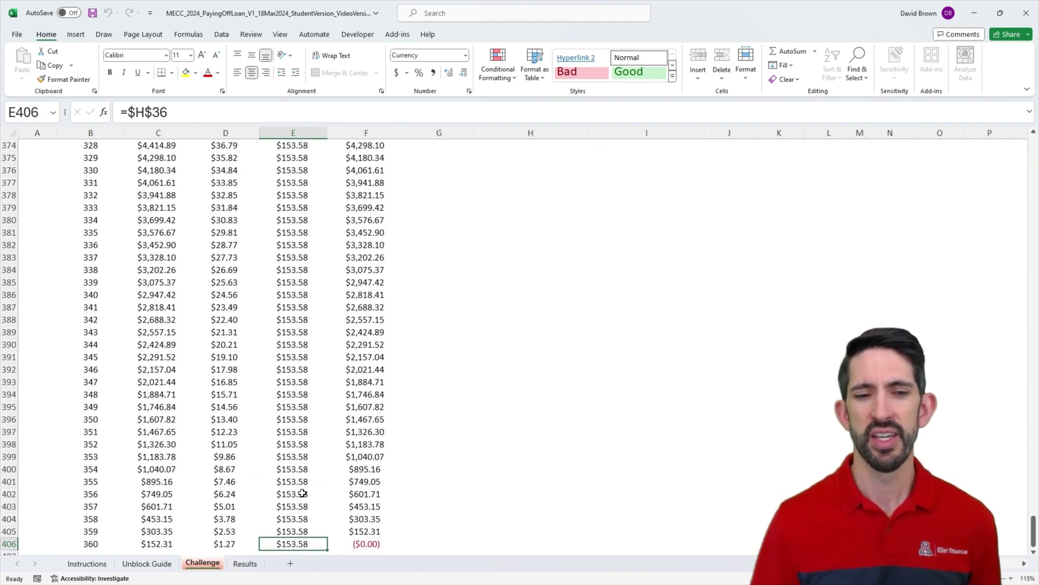
{"action": "left_click", "coordinate": [368, 469]}
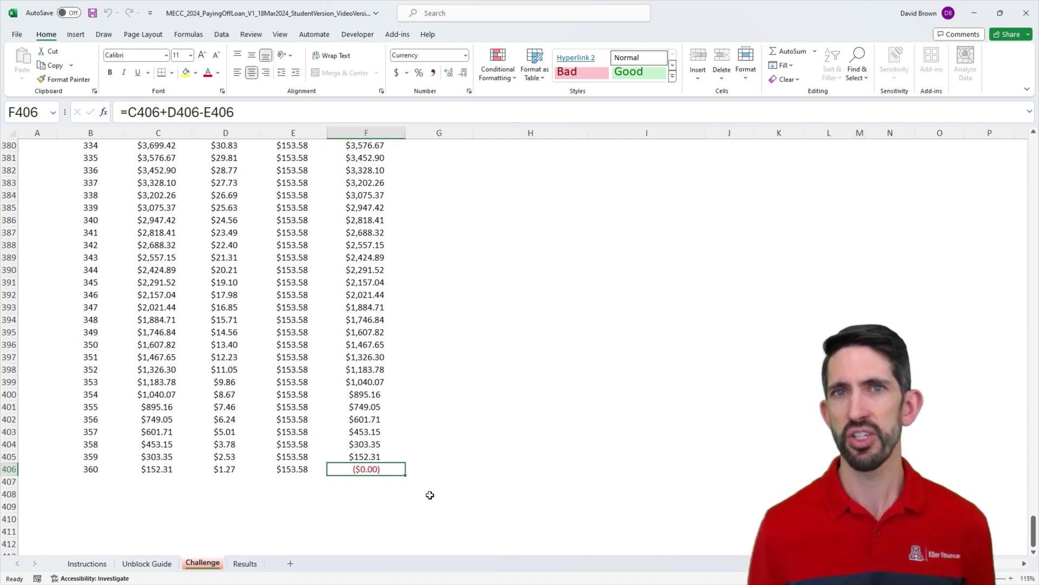
{"action": "key", "text": "Right"}
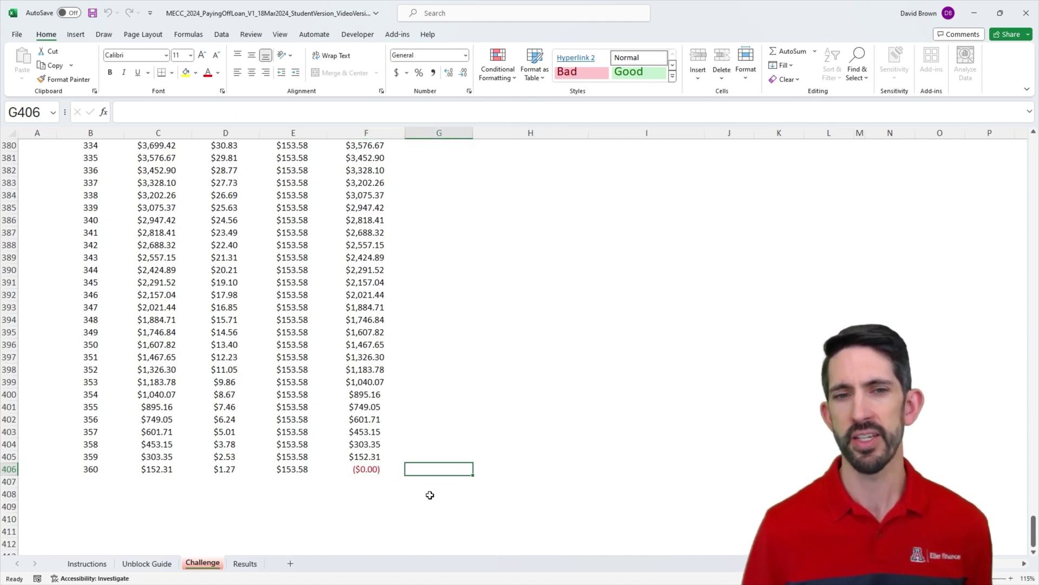
Generate new loan inputs (11 years, $14,000, 8%, $120) and note the final balance turns negative.
{"action": "key", "text": "ctrl+Up"}
{"action": "scroll", "coordinate": [593, 469], "scroll_direction": "down", "scroll_amount": 2}
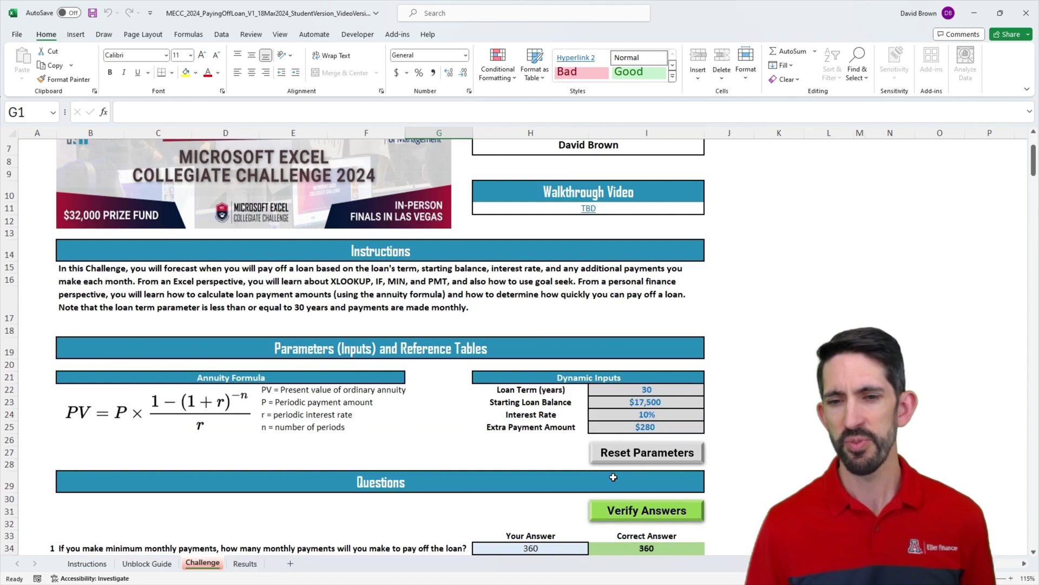
{"action": "left_click", "coordinate": [639, 459]}
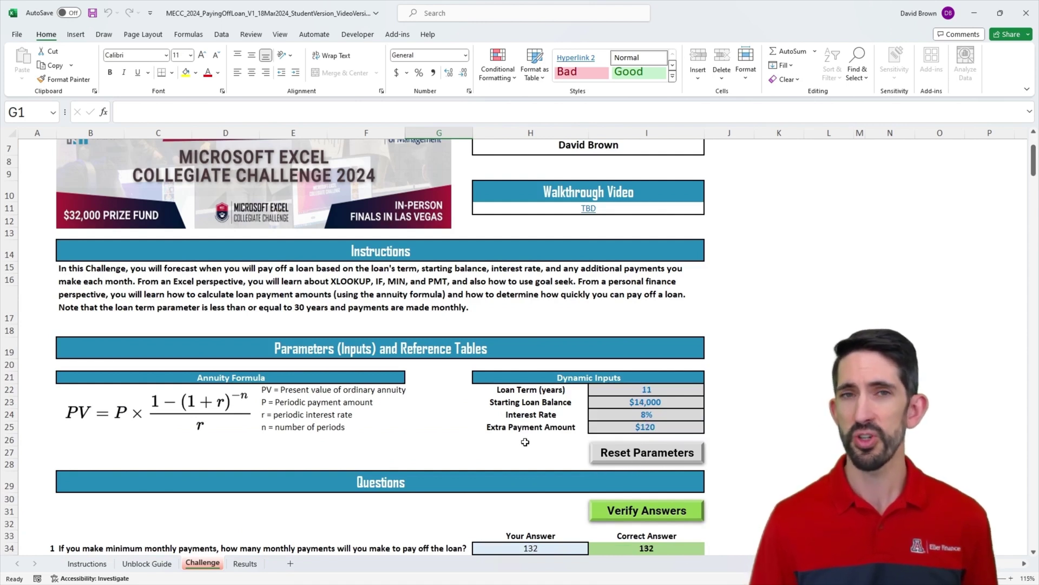
{"action": "scroll", "coordinate": [434, 449], "scroll_direction": "down", "scroll_amount": 6}
{"action": "scroll", "coordinate": [433, 448], "scroll_direction": "down", "scroll_amount": 4}
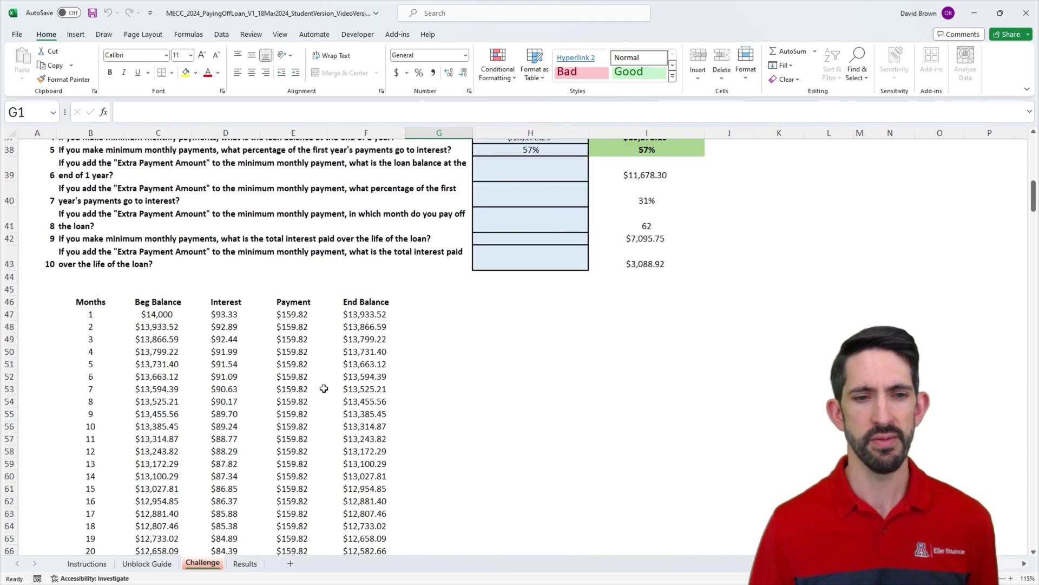
{"action": "left_click", "coordinate": [310, 403]}
{"action": "key", "text": "ctrl+Down"}
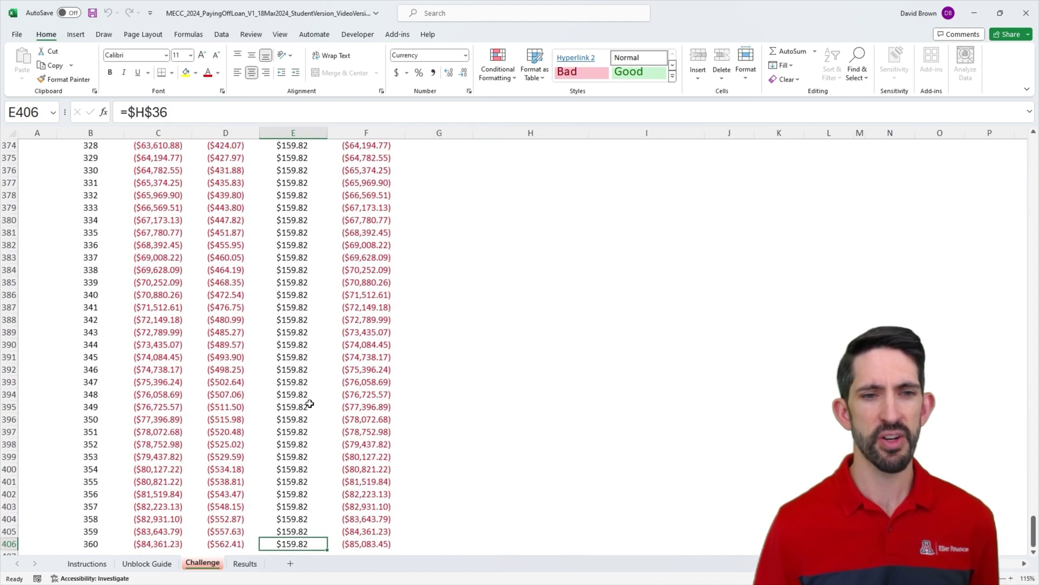
{"action": "scroll", "coordinate": [329, 380], "scroll_direction": "down", "scroll_amount": 2}
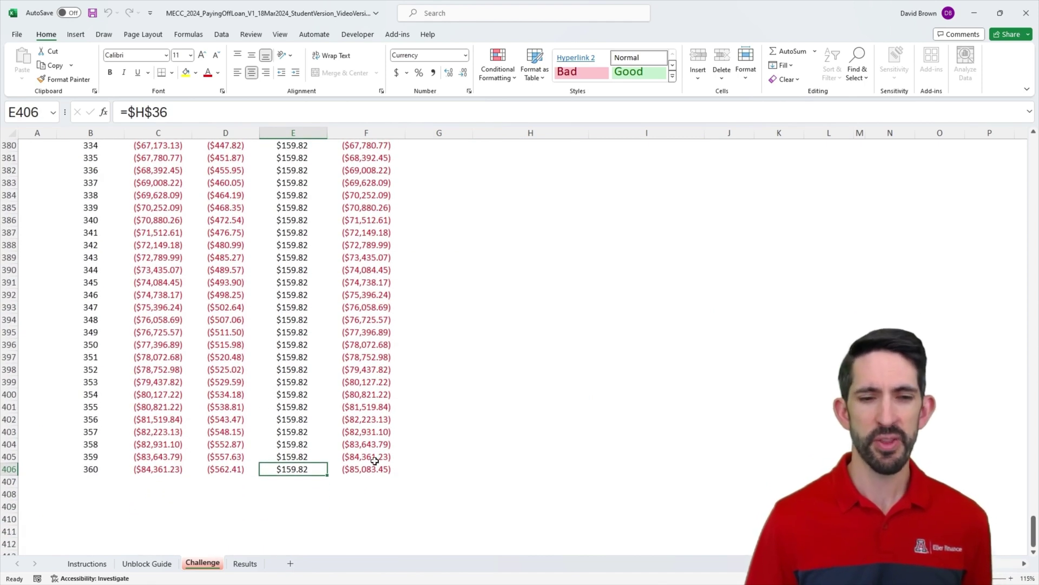
{"action": "left_click_drag", "start_coordinate": [284, 350], "coordinate": [290, 466]}
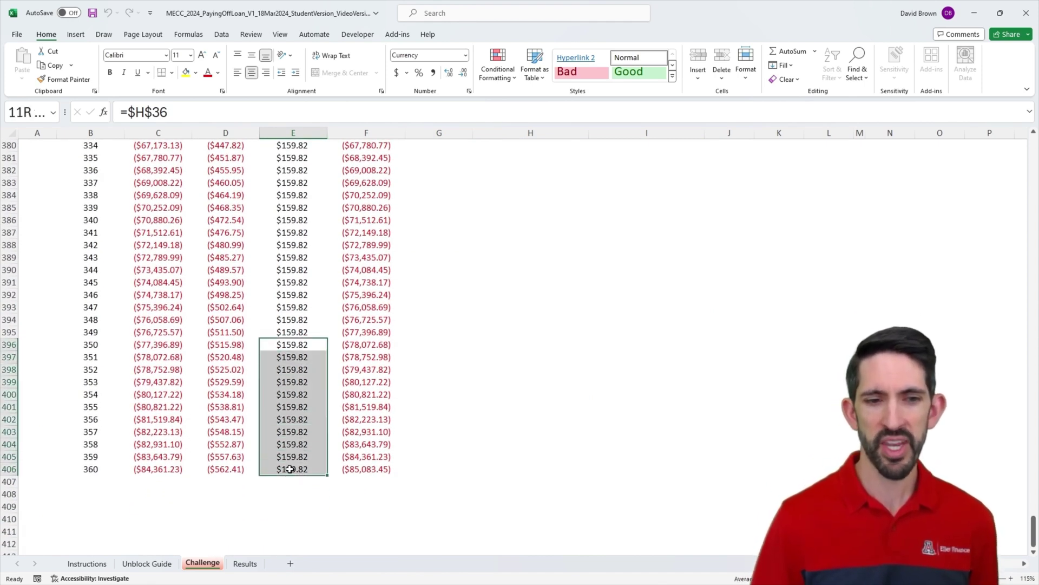
{"action": "left_click", "coordinate": [367, 470]}
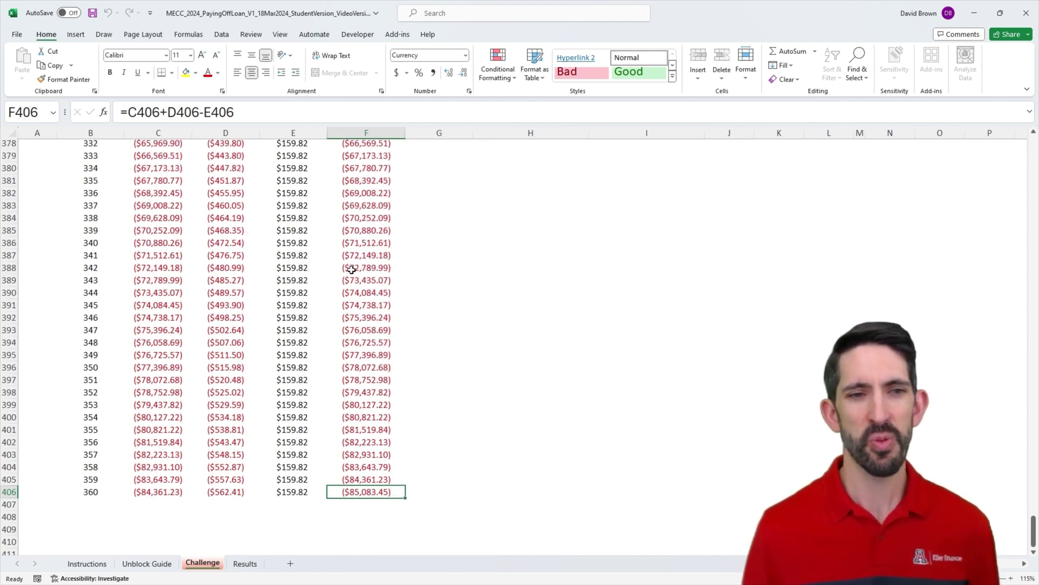
Locate the month where the balance reaches $0.00 and select the payments made after payoff.
{"action": "scroll", "coordinate": [352, 270], "scroll_direction": "up", "scroll_amount": 17}
{"action": "scroll", "coordinate": [352, 270], "scroll_direction": "up", "scroll_amount": 20}
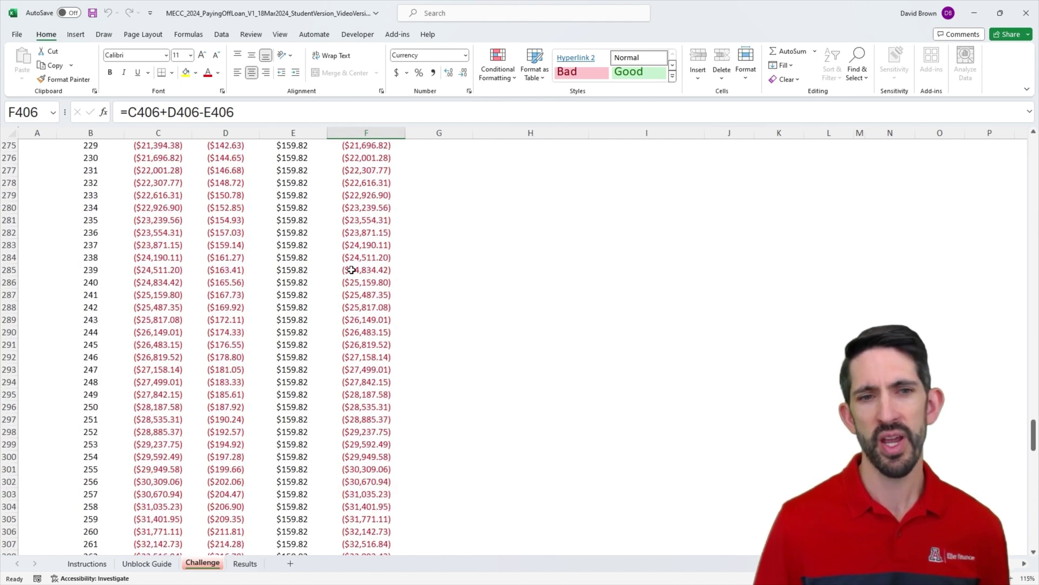
{"action": "scroll", "coordinate": [352, 270], "scroll_direction": "up", "scroll_amount": 17}
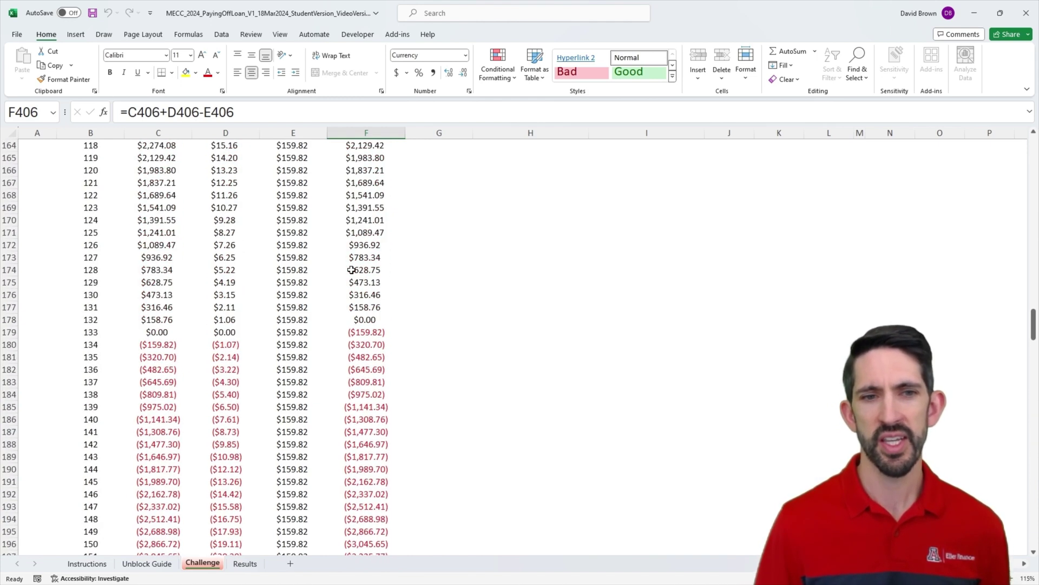
{"action": "left_click", "coordinate": [379, 319]}
{"action": "left_click_drag", "start_coordinate": [302, 332], "coordinate": [292, 457]}
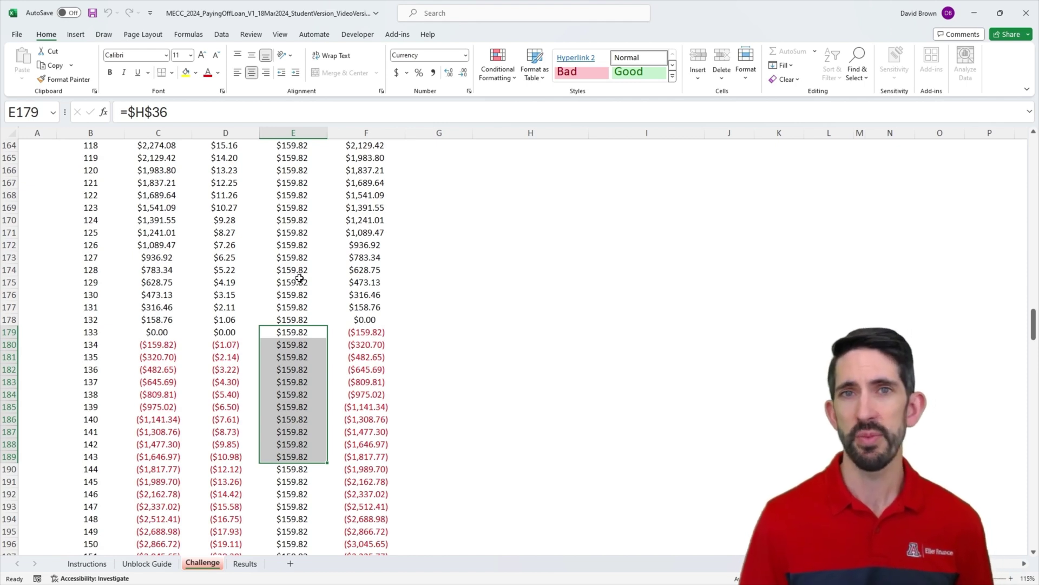
{"action": "left_click", "coordinate": [297, 332]}
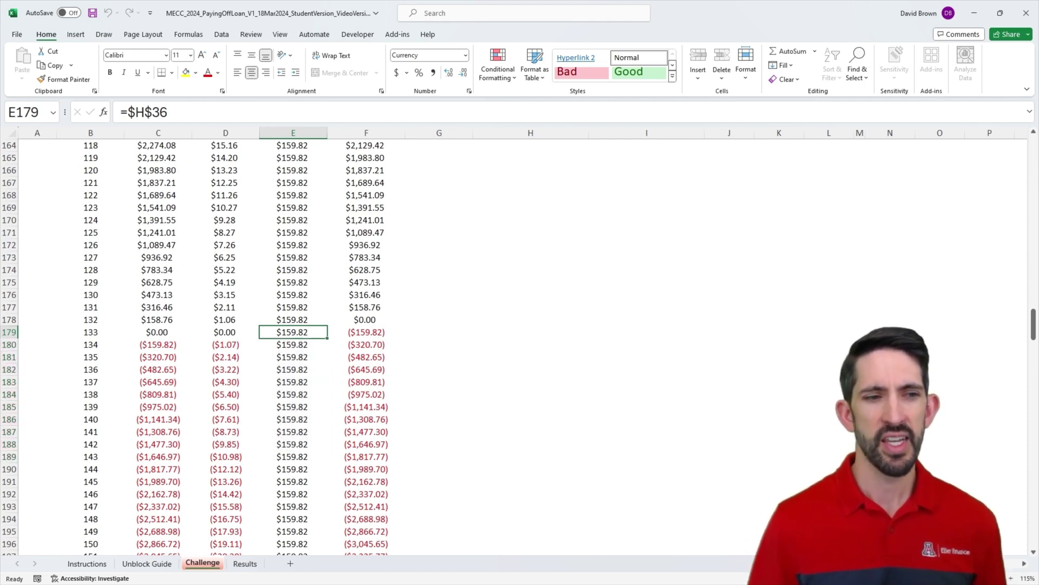
Review the month SEQUENCE formula, H34's =I22*12 payment count, and month 1's payment formula.
{"action": "left_click", "coordinate": [90, 332]}
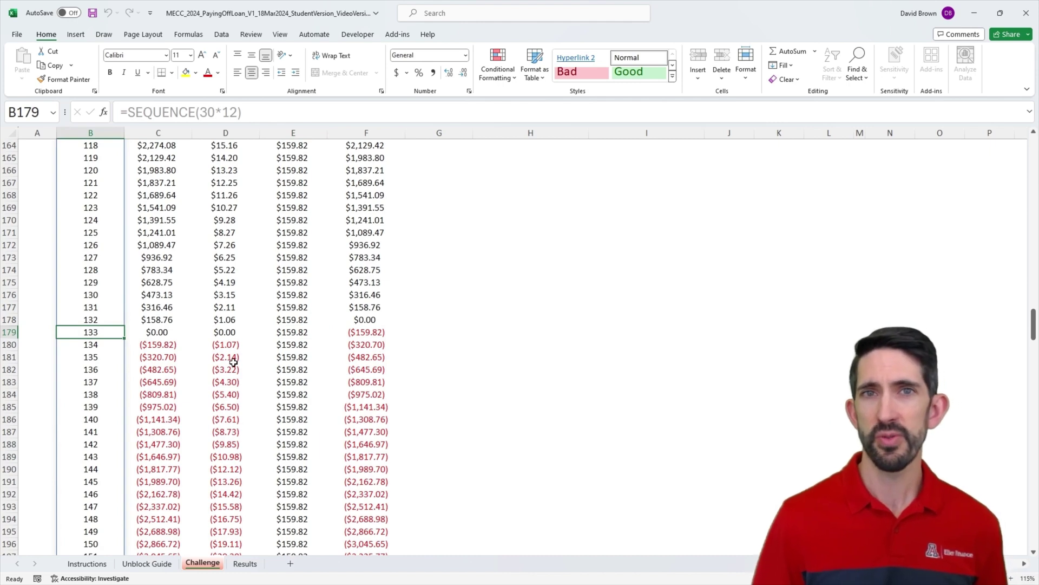
{"action": "scroll", "coordinate": [402, 253], "scroll_direction": "up", "scroll_amount": 20}
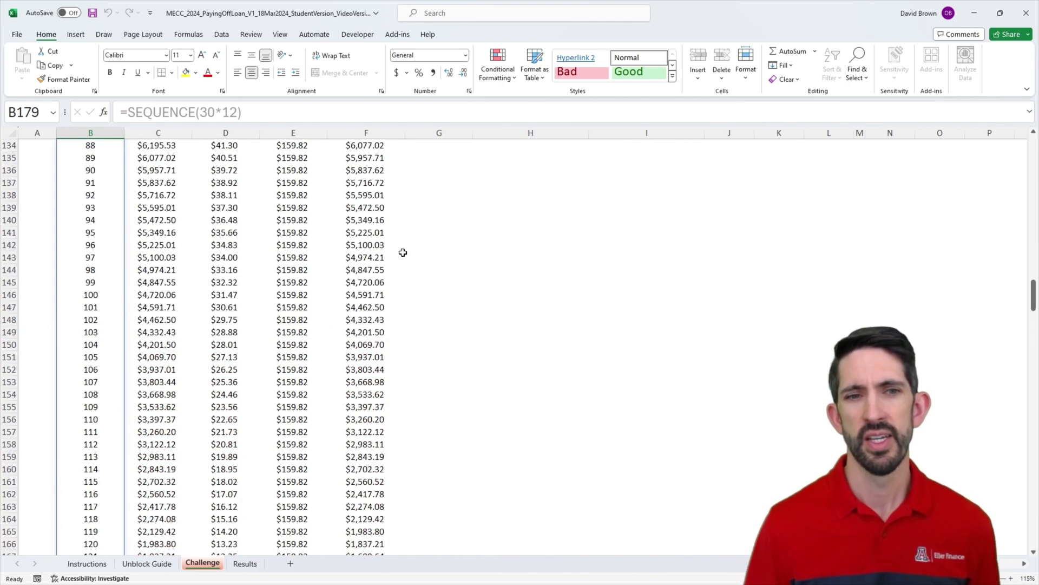
{"action": "scroll", "coordinate": [403, 252], "scroll_direction": "up", "scroll_amount": 20}
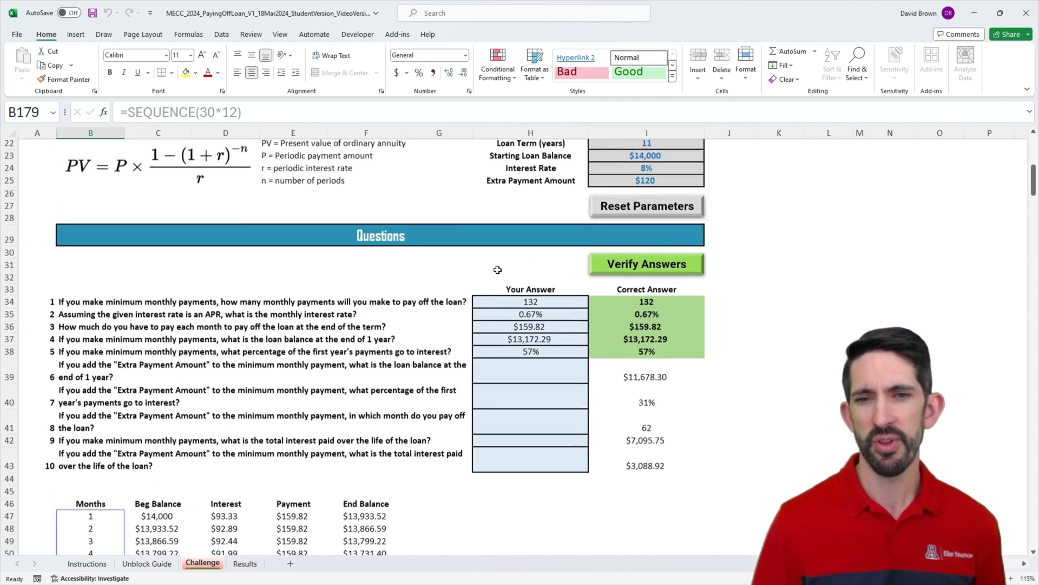
{"action": "left_click", "coordinate": [523, 302]}
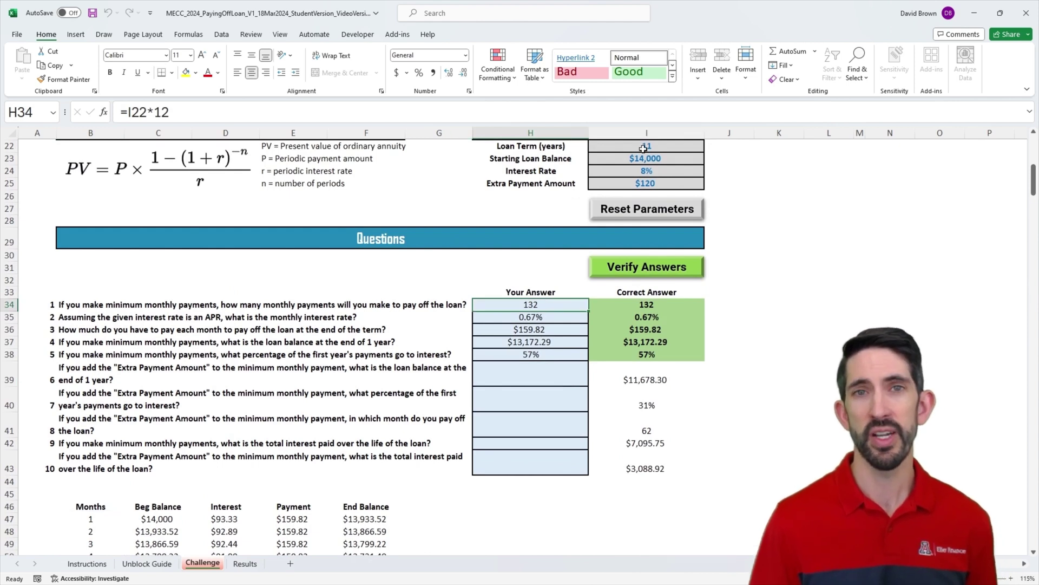
{"action": "scroll", "coordinate": [575, 250], "scroll_direction": "down", "scroll_amount": 1}
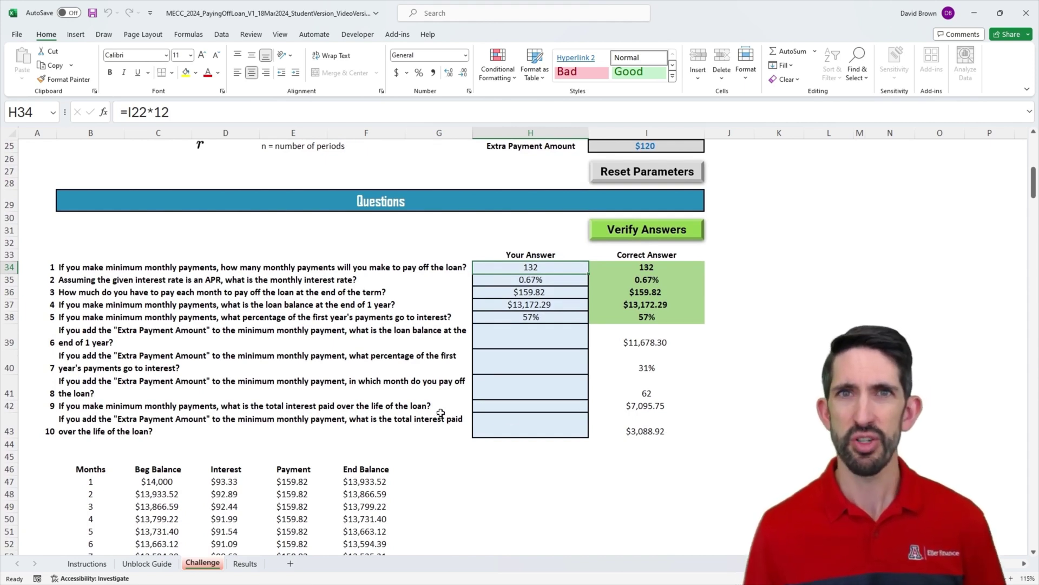
{"action": "left_click", "coordinate": [301, 482]}
Rewrite E47's payment as =IF(B47<=$H$34,$H$36,0).
{"action": "scroll", "coordinate": [312, 433], "scroll_direction": "down", "scroll_amount": 1}
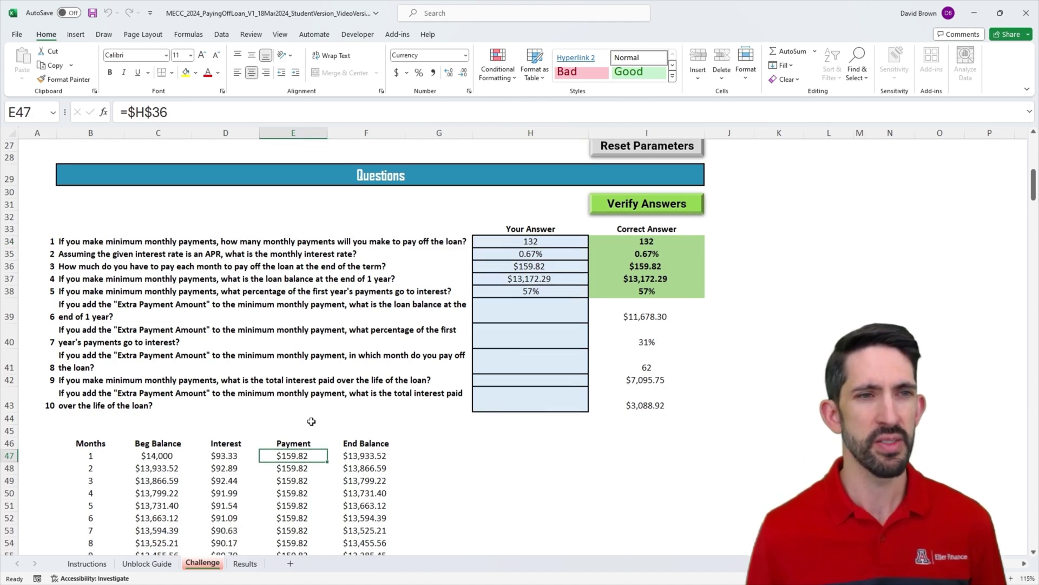
{"action": "left_click", "coordinate": [127, 112]}
{"action": "type", "text": "if"}
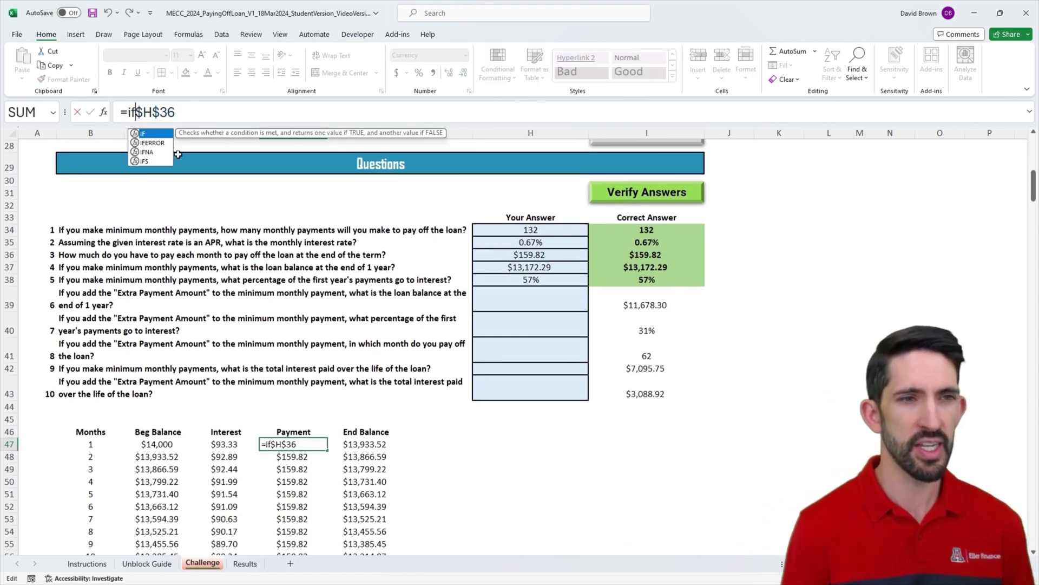
{"action": "type", "text": "("}
{"action": "left_click", "coordinate": [100, 447]}
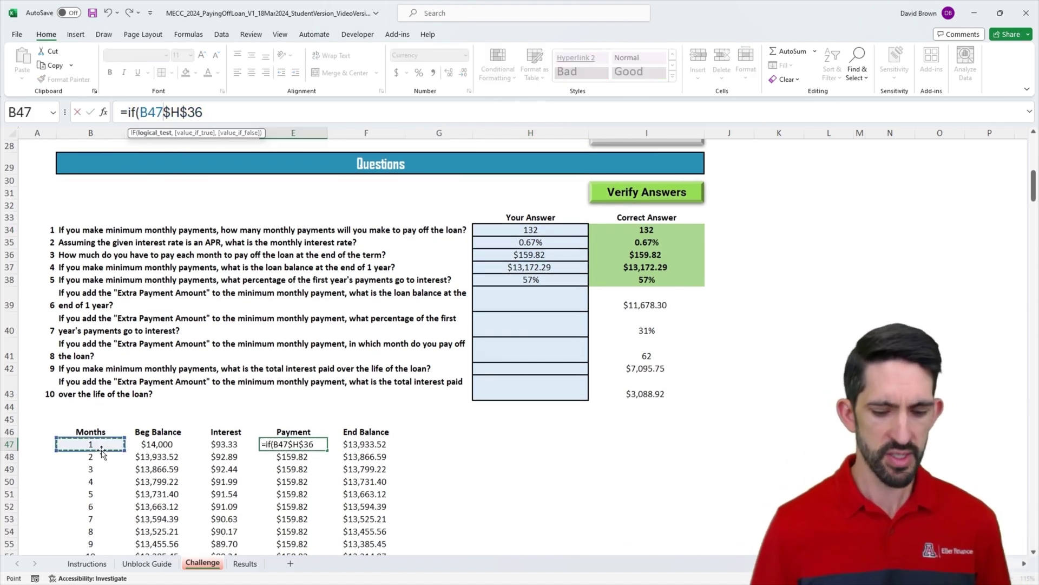
{"action": "type", "text": "<"}
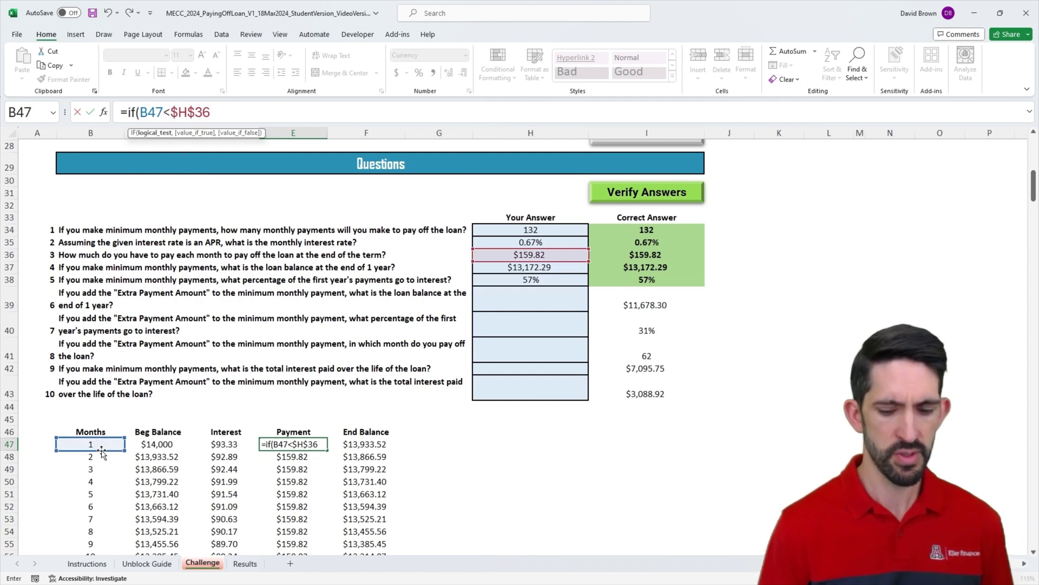
{"action": "type", "text": "="}
{"action": "left_click", "coordinate": [525, 230]}
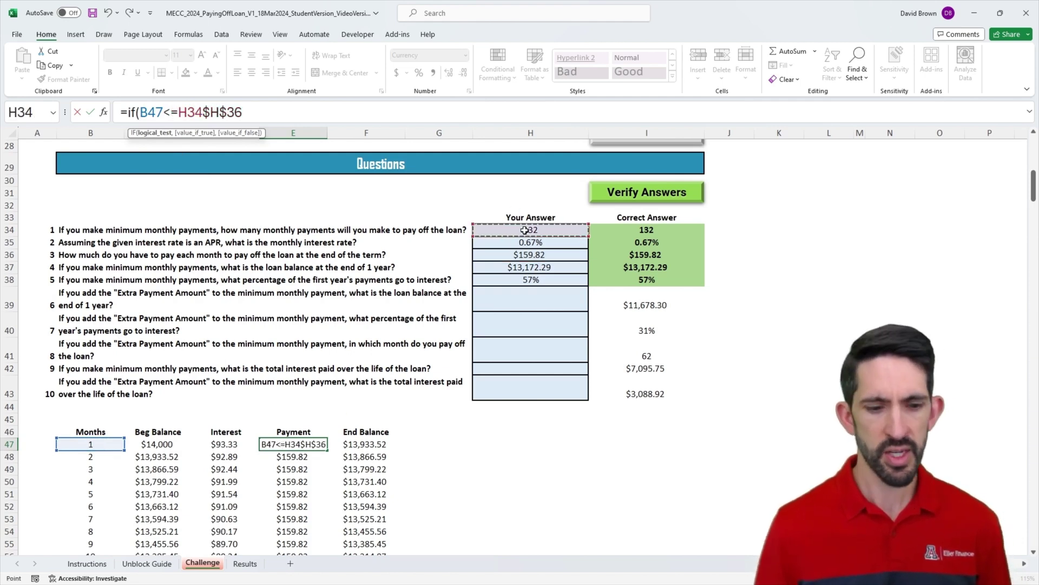
{"action": "key", "text": "F4"}
{"action": "type", "text": ","}
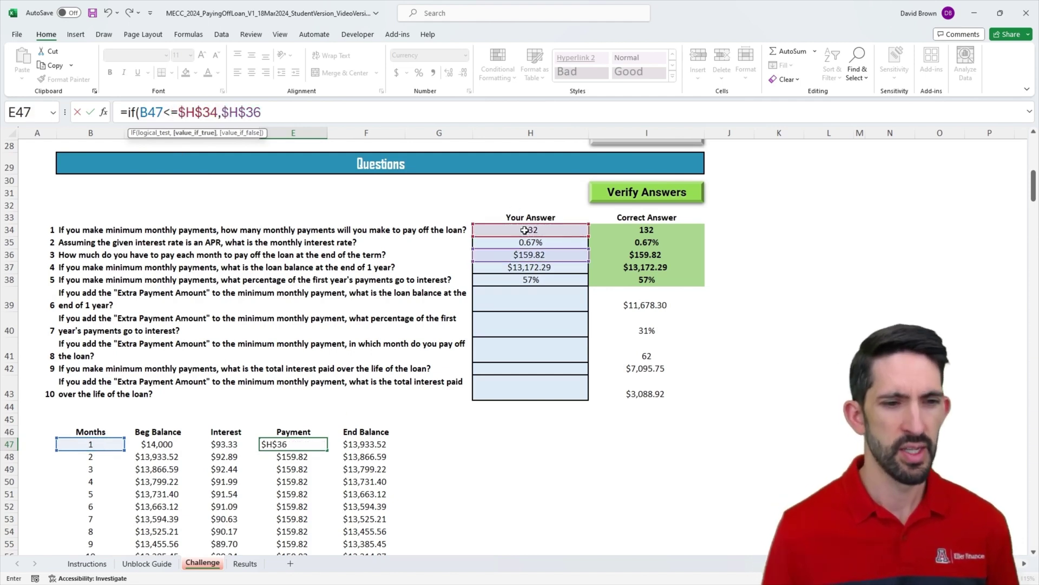
{"action": "left_click", "coordinate": [274, 110]}
{"action": "type", "text": ",0)"}
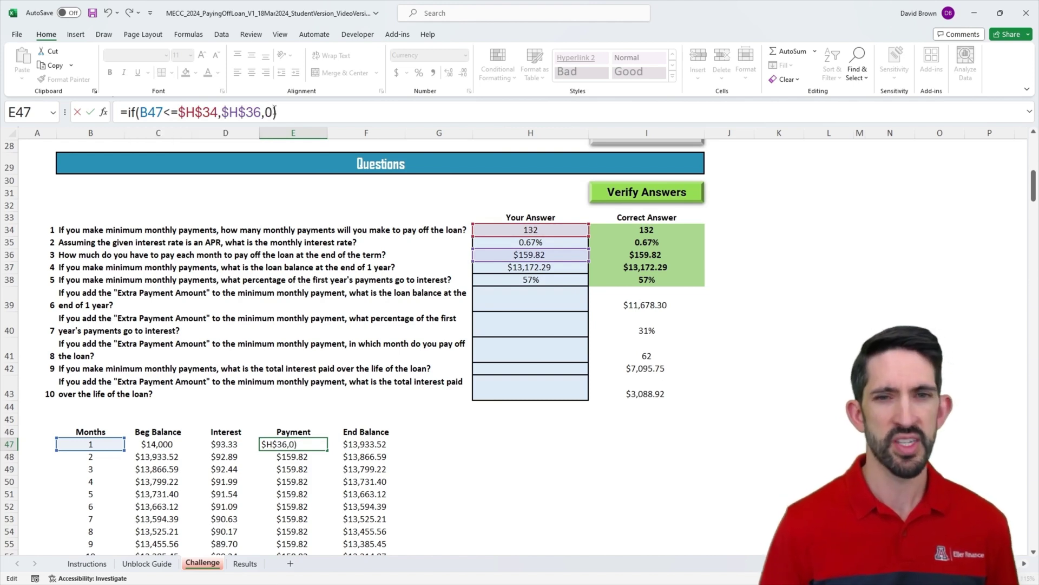
{"action": "key", "text": "ctrl+Return"}
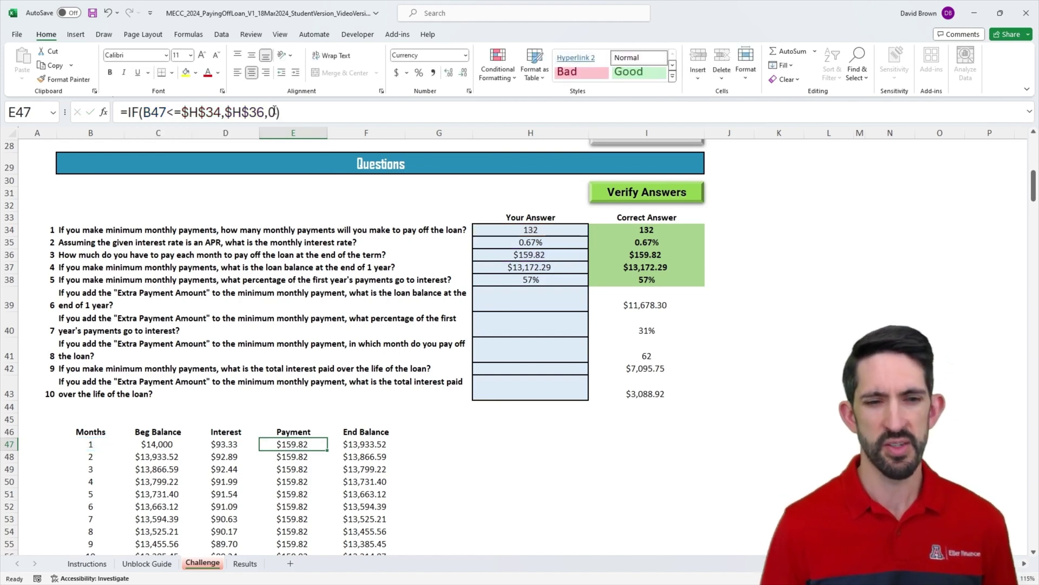
Fill the conditional payment down the column and confirm $0.00 payments and balances after month 132.
{"action": "double_click", "coordinate": [328, 451]}
{"action": "left_click", "coordinate": [307, 464]}
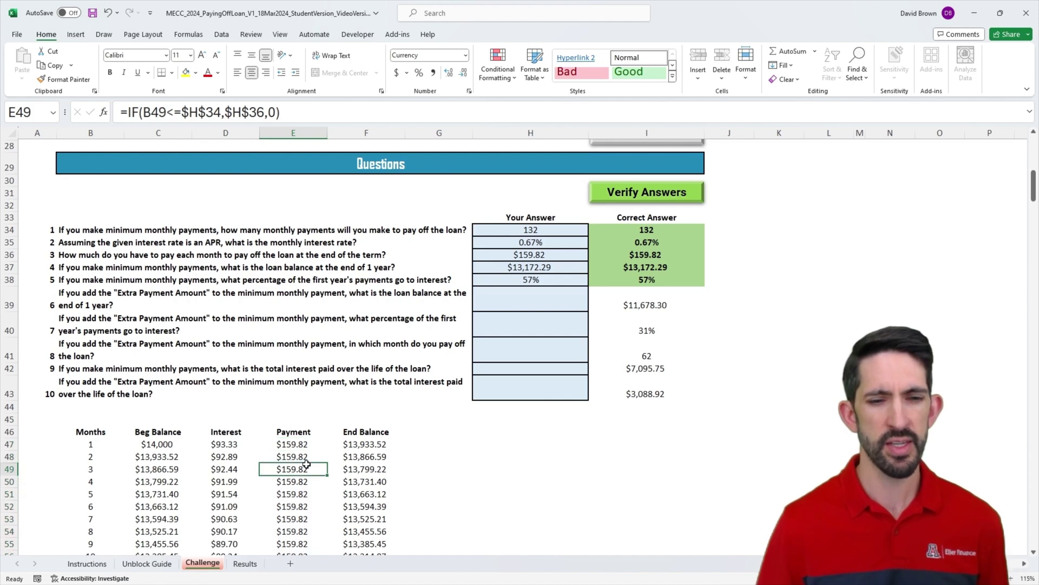
{"action": "key", "text": "Down"}
{"action": "key", "text": "Down"}
{"action": "key", "text": "Down"}
{"action": "key", "text": "Down"}
{"action": "key", "text": "Down"}
{"action": "key", "text": "Down"}
{"action": "key", "text": "Down"}
{"action": "key", "text": "Down"}
{"action": "key", "text": "Down"}
{"action": "key", "text": "Down"}
{"action": "key", "text": "Down"}
{"action": "key", "text": "Down"}
{"action": "key", "text": "Down"}
{"action": "key", "text": "Down"}
{"action": "key", "text": "Down"}
{"action": "key", "text": "Down"}
{"action": "key", "text": "Down"}
{"action": "key", "text": "Down"}
{"action": "key", "text": "Down"}
{"action": "key", "text": "Down"}
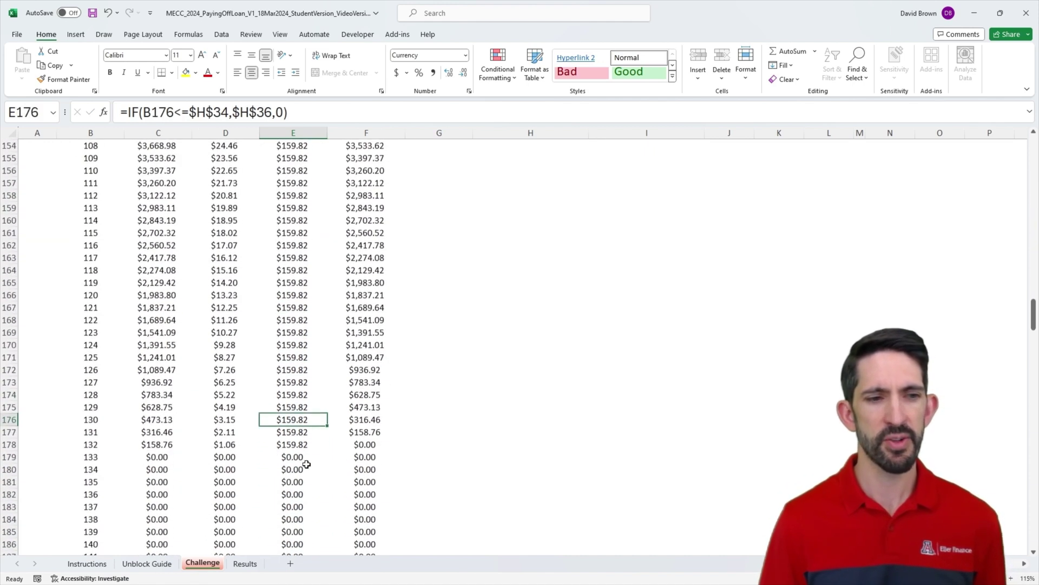
{"action": "scroll", "coordinate": [306, 464], "scroll_direction": "down", "scroll_amount": 2}
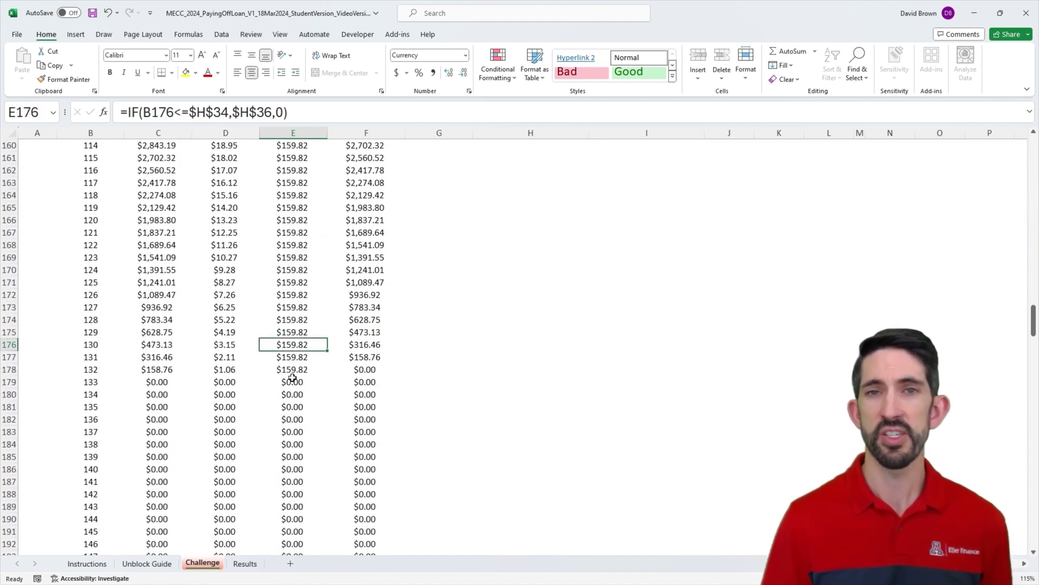
{"action": "left_click", "coordinate": [293, 380]}
{"action": "key", "text": "Right"}
{"action": "key", "text": "ctrl+Down"}
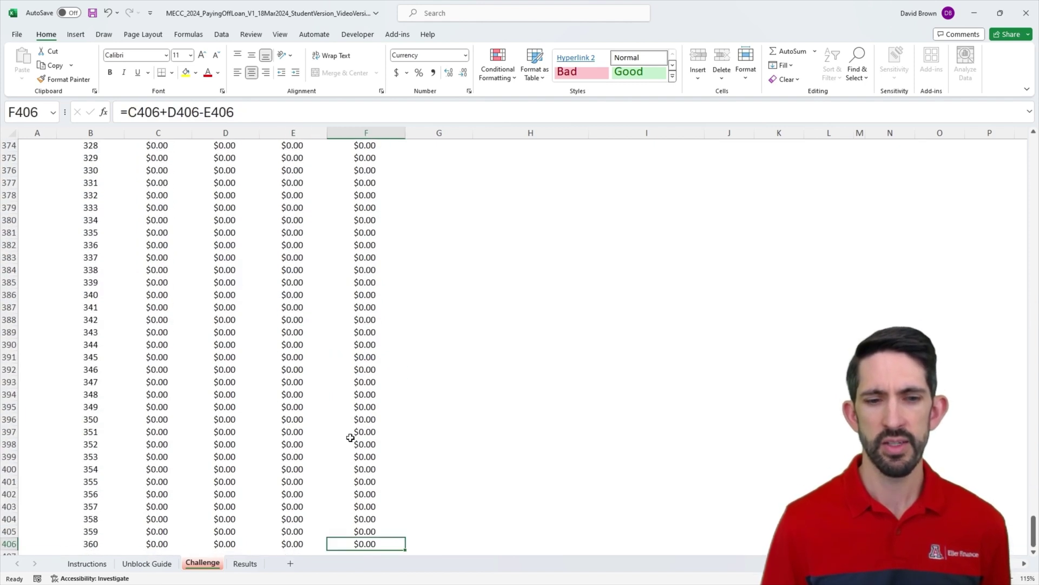
{"action": "key", "text": "ctrl+Up"}
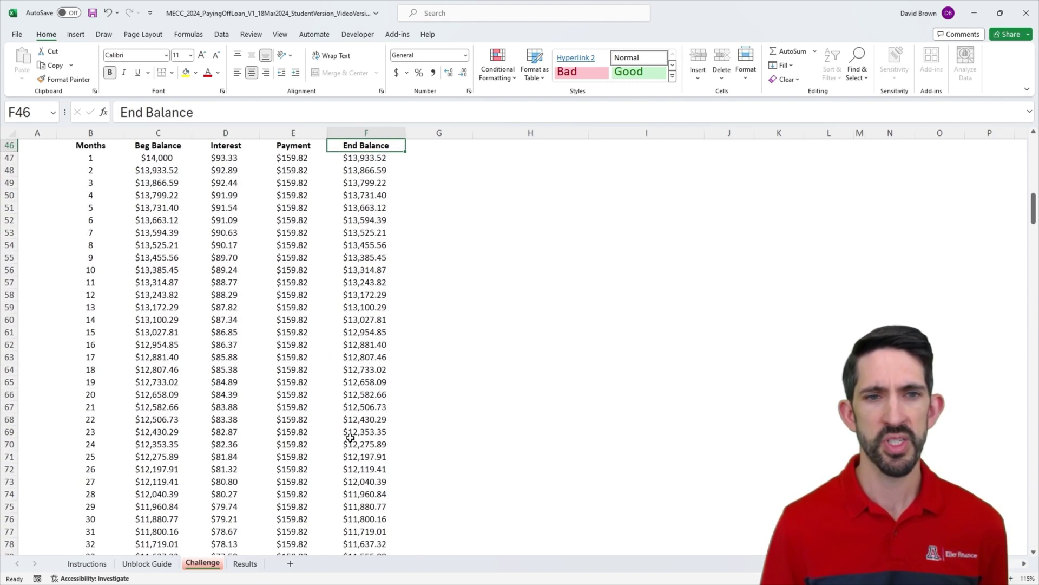
{"action": "scroll", "coordinate": [350, 433], "scroll_direction": "up", "scroll_amount": 6}
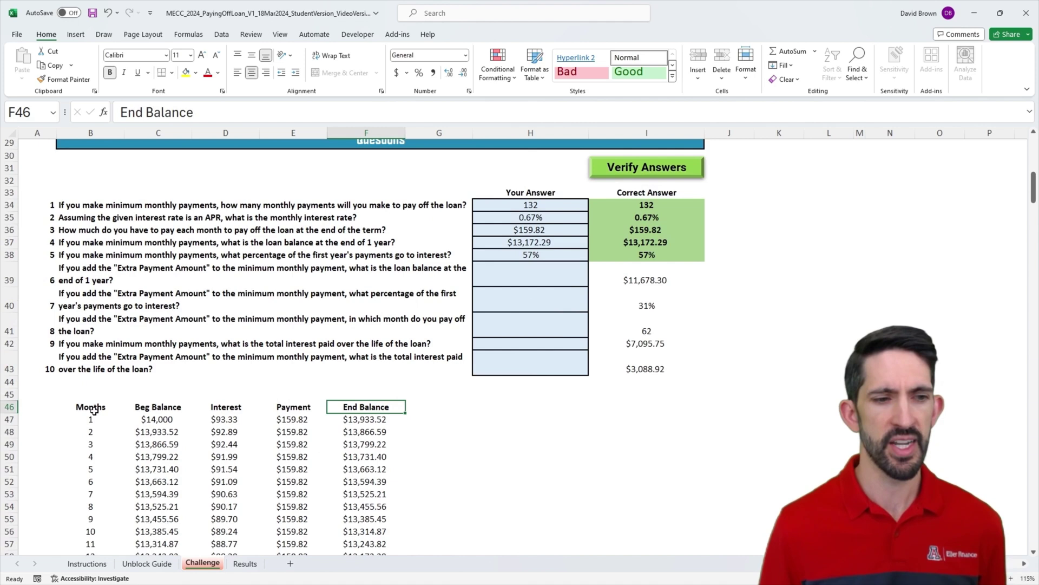
Copy the amortization table B46:F406 and paste it at H46.
{"action": "left_click", "coordinate": [95, 410]}
{"action": "key", "text": "shift+Right"}
{"action": "key", "text": "shift+Right"}
{"action": "key", "text": "shift+Right"}
{"action": "key", "text": "shift+Right"}
{"action": "key", "text": "ctrl+shift+Down"}
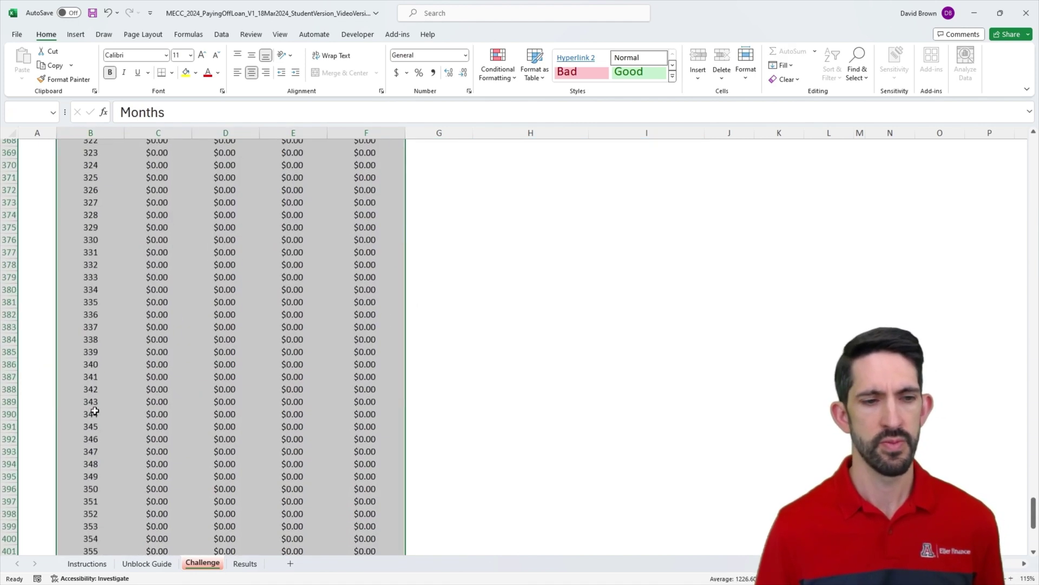
{"action": "key", "text": "ctrl+c"}
{"action": "key", "text": "Right"}
{"action": "key", "text": "Right"}
{"action": "key", "text": "Right"}
{"action": "key", "text": "Right"}
{"action": "key", "text": "Right"}
{"action": "key", "text": "Right"}
{"action": "key", "text": "Right"}
{"action": "key", "text": "Right"}
{"action": "key", "text": "Left"}
{"action": "key", "text": "Left"}
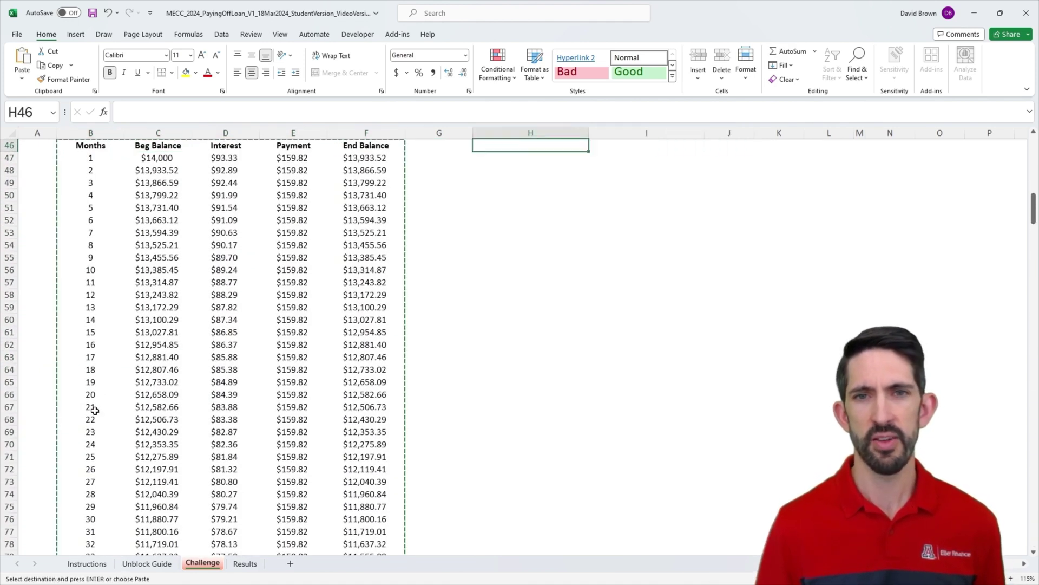
{"action": "key", "text": "ctrl+v"}
Set the copy's beginning balance I47 to =I23 ($14,000) and check it runs through month 360.
{"action": "scroll", "coordinate": [1023, 266], "scroll_direction": "up", "scroll_amount": 4}
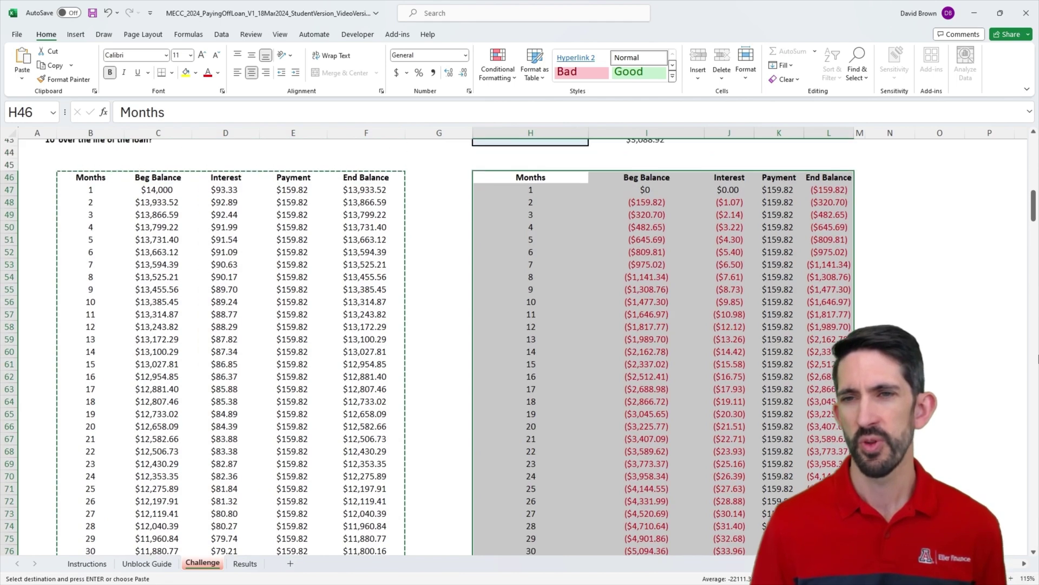
{"action": "scroll", "coordinate": [995, 373], "scroll_direction": "up", "scroll_amount": 4}
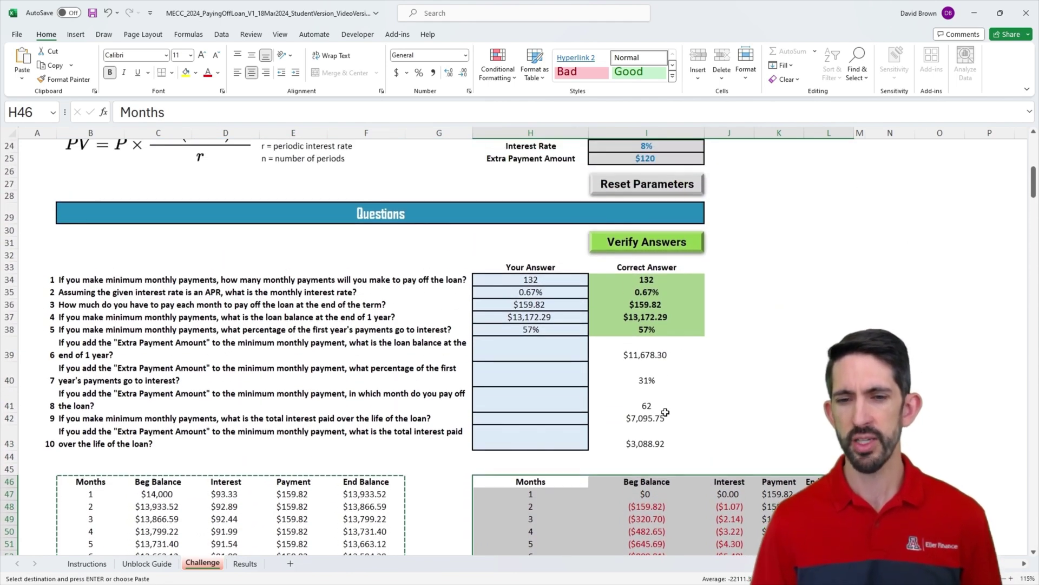
{"action": "left_click", "coordinate": [650, 493]}
{"action": "type", "text": "=O23"}
{"action": "scroll", "coordinate": [650, 493], "scroll_direction": "up", "scroll_amount": 2}
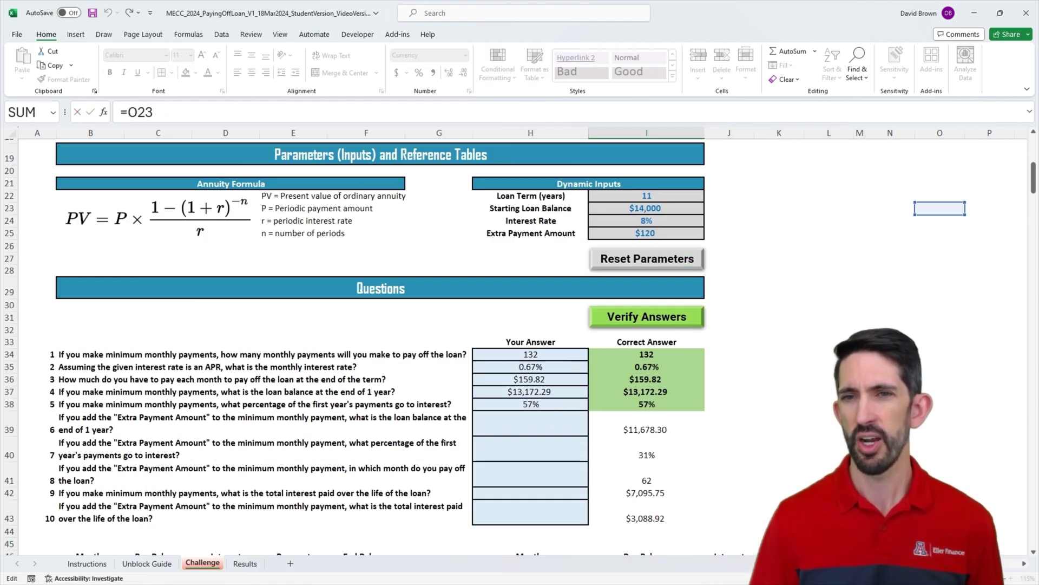
{"action": "left_click", "coordinate": [941, 219]}
{"action": "left_click", "coordinate": [669, 211]}
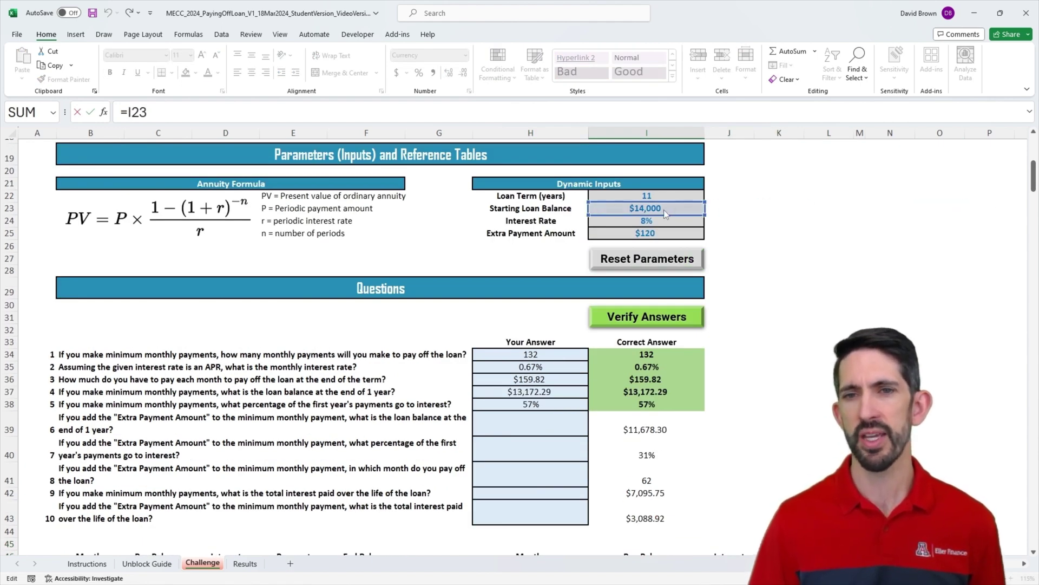
{"action": "key", "text": "ctrl+Return"}
{"action": "scroll", "coordinate": [724, 216], "scroll_direction": "down", "scroll_amount": 6}
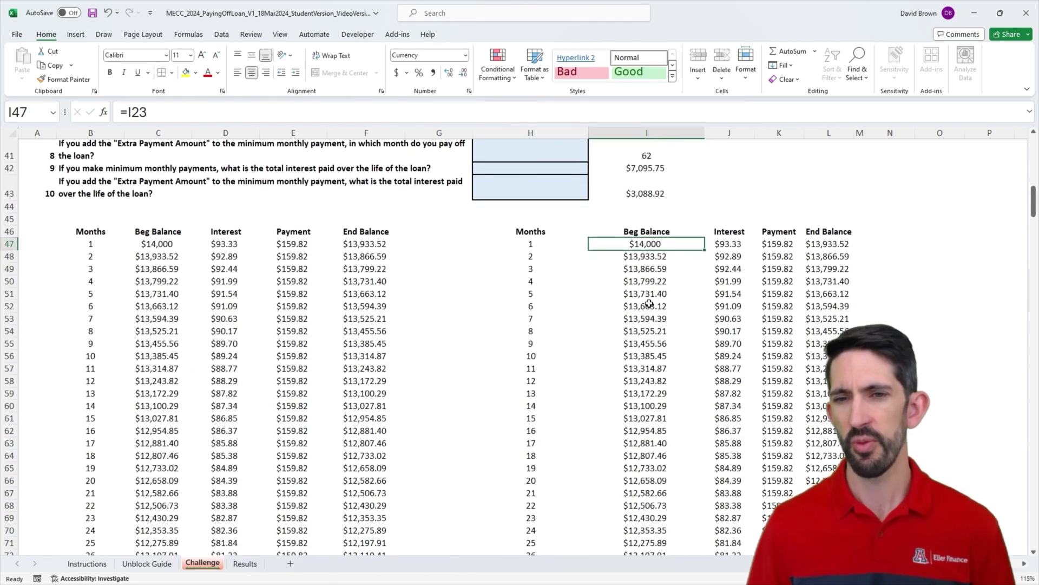
{"action": "left_click", "coordinate": [648, 303]}
{"action": "key", "text": "ctrl+Down"}
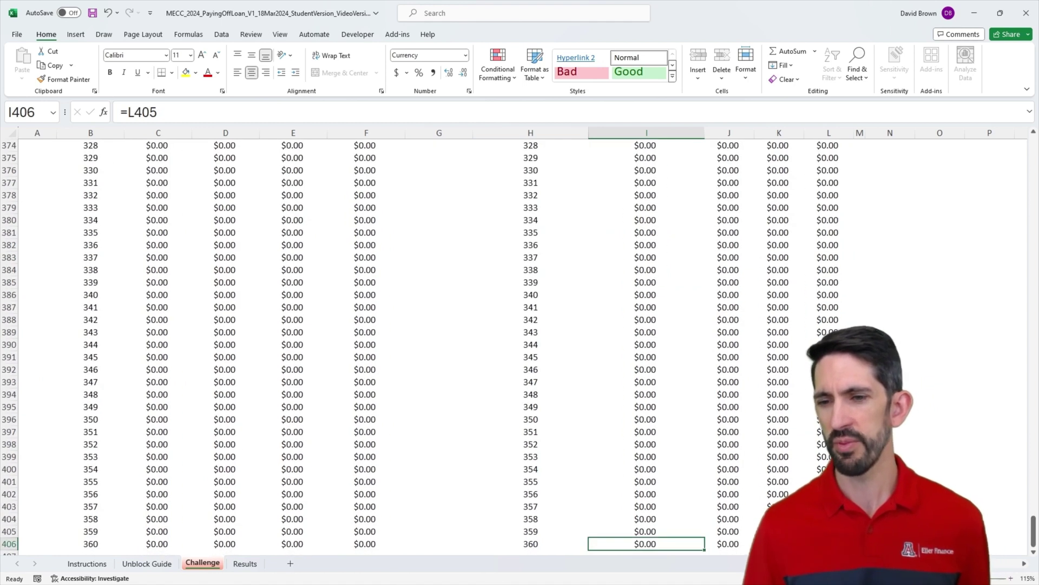
{"action": "key", "text": "ctrl+Up"}
{"action": "key", "text": "Up"}
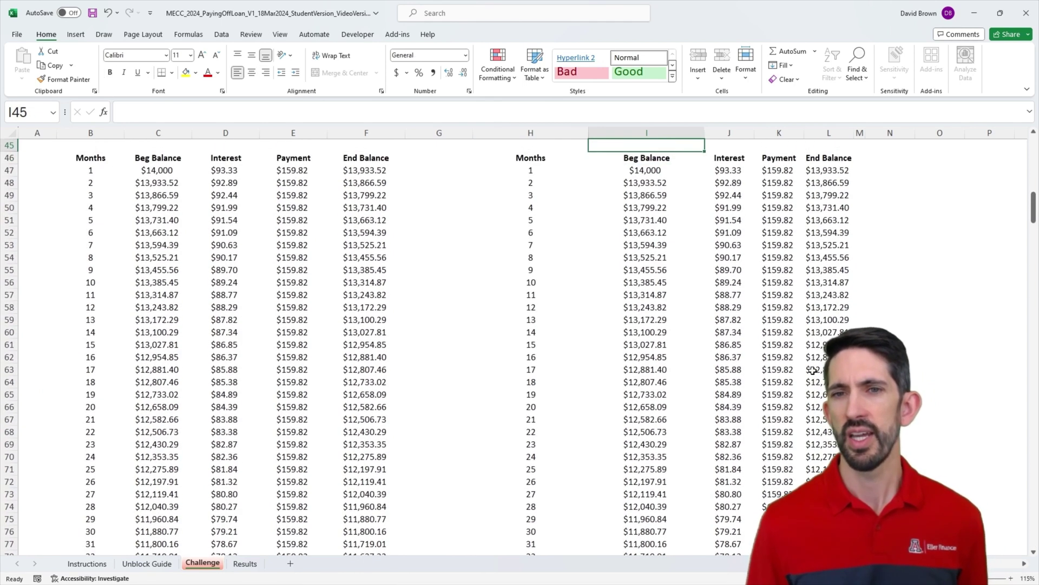
{"action": "scroll", "coordinate": [814, 370], "scroll_direction": "up", "scroll_amount": 5}
Change K47 to =IF(H47<=$H$34,$H$36+$I$25,0) and fill it down, paying $279.82 monthly.
{"action": "scroll", "coordinate": [818, 370], "scroll_direction": "up", "scroll_amount": 1}
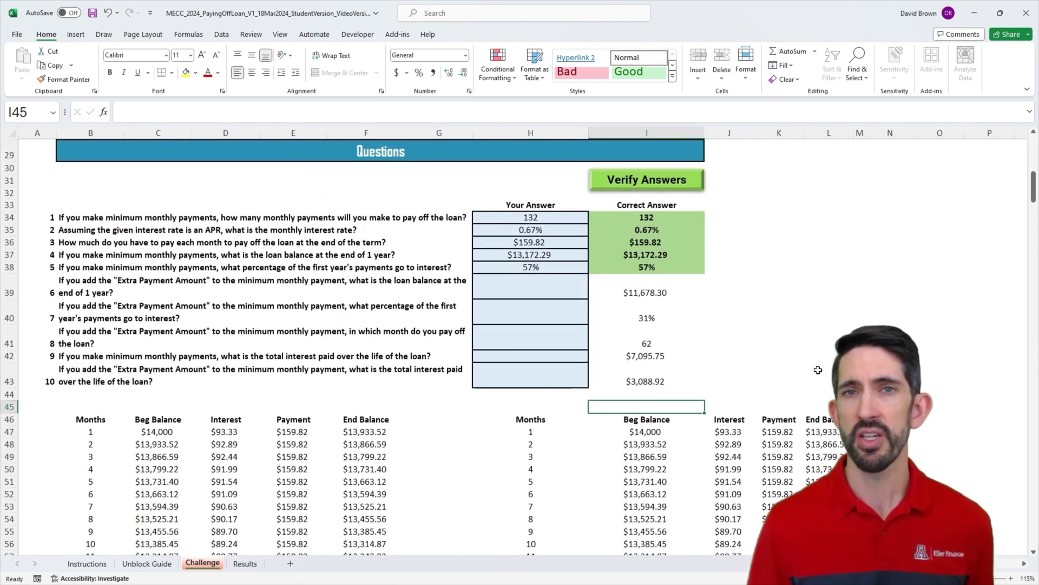
{"action": "left_click", "coordinate": [774, 433]}
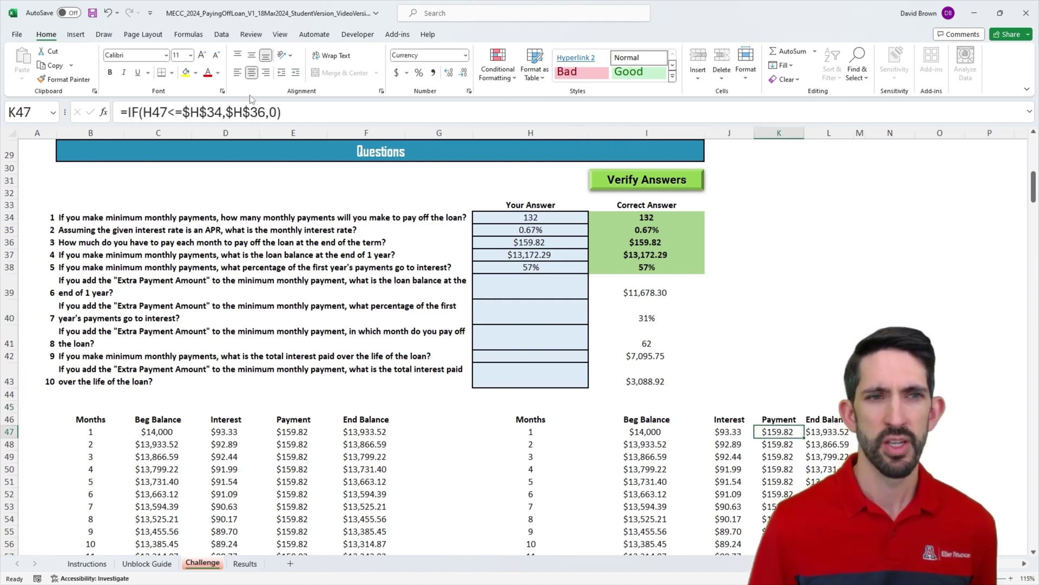
{"action": "left_click", "coordinate": [265, 112]}
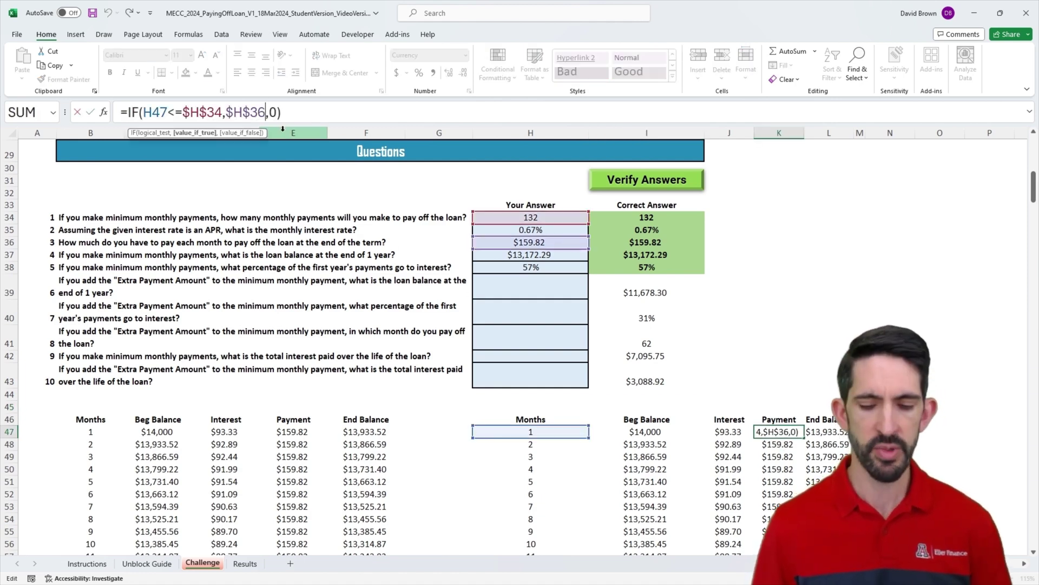
{"action": "type", "text": "+"}
{"action": "scroll", "coordinate": [688, 234], "scroll_direction": "up", "scroll_amount": 2}
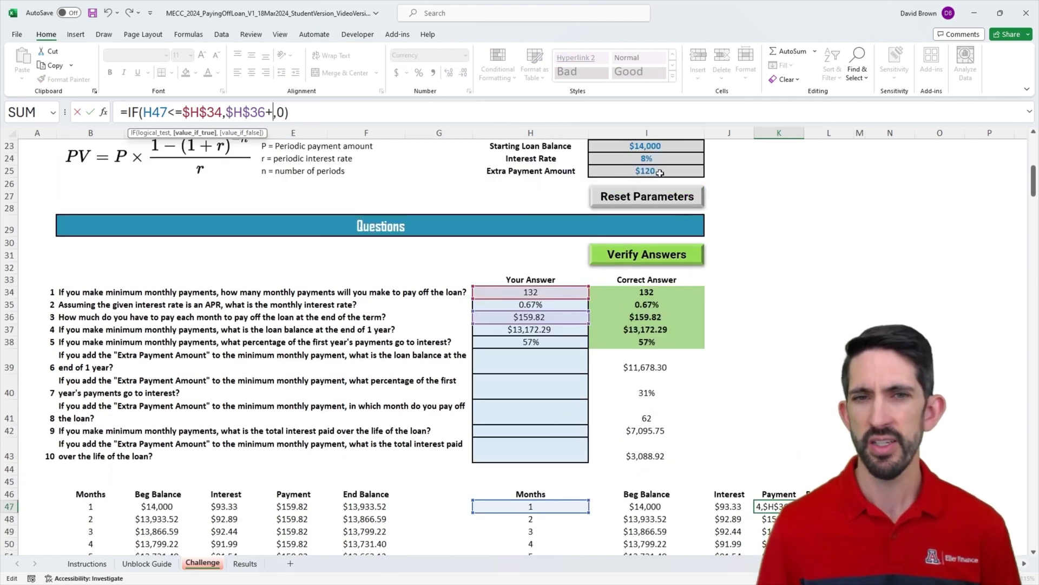
{"action": "left_click", "coordinate": [660, 172]}
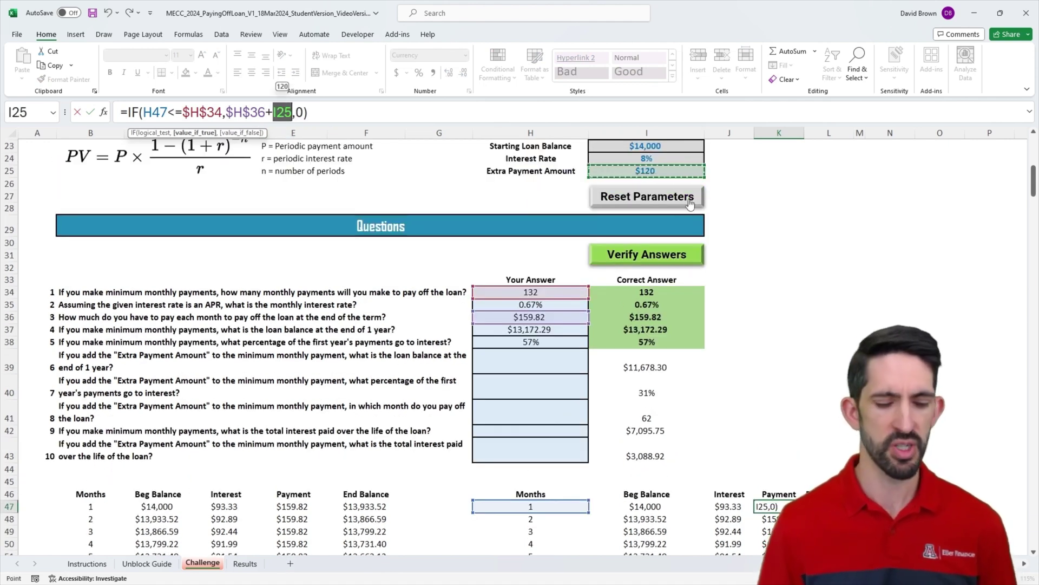
{"action": "key", "text": "F4"}
{"action": "key", "text": "ctrl+Return"}
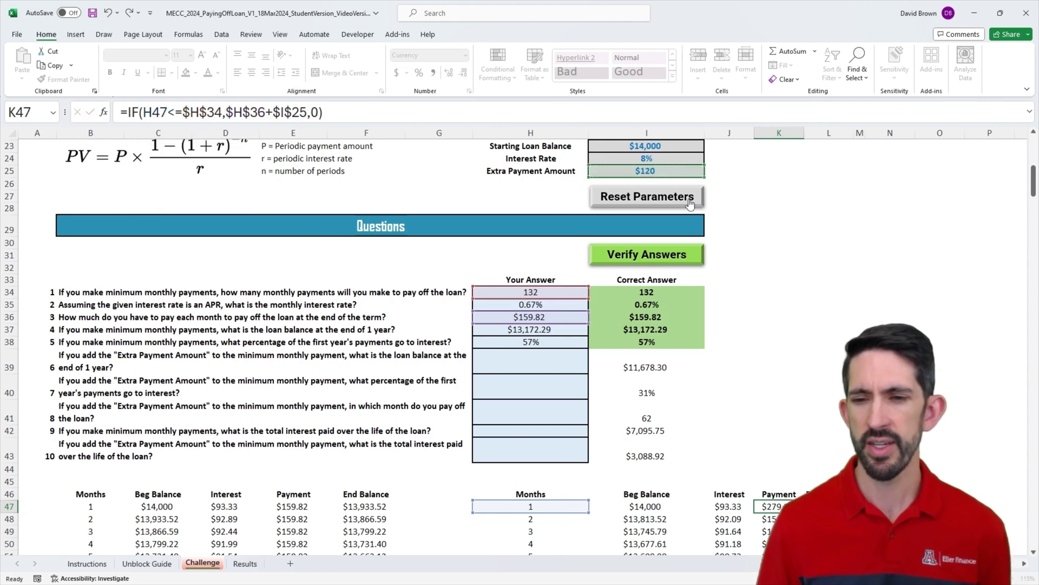
{"action": "scroll", "coordinate": [690, 204], "scroll_direction": "down", "scroll_amount": 3}
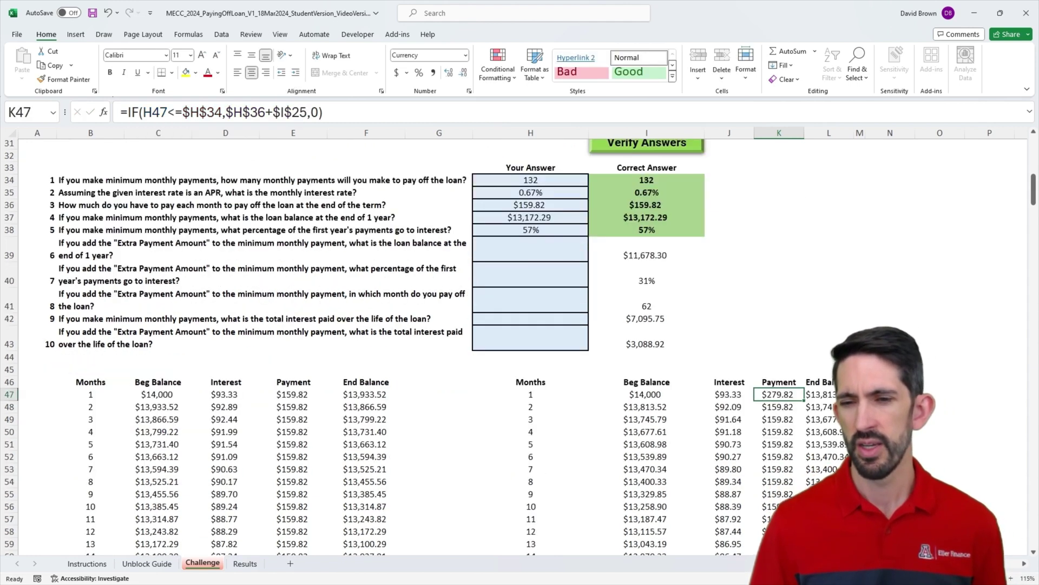
{"action": "double_click", "coordinate": [805, 401]}
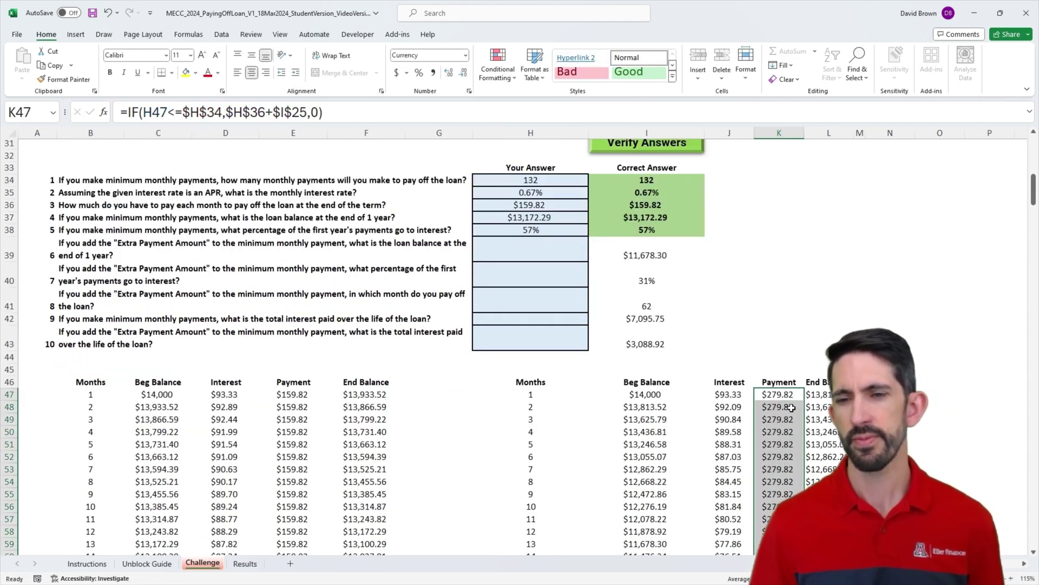
Inspect the copied schedule: balances go negative after month 62 while $279.82 payments continue to month 132.
{"action": "key", "text": "Down"}
{"action": "key", "text": "Down"}
{"action": "key", "text": "Down"}
{"action": "key", "text": "Down"}
{"action": "key", "text": "Down"}
{"action": "key", "text": "Down"}
{"action": "key", "text": "Down"}
{"action": "key", "text": "Down"}
{"action": "key", "text": "Down"}
{"action": "key", "text": "Down"}
{"action": "key", "text": "Down"}
{"action": "key", "text": "Down"}
{"action": "key", "text": "Down"}
{"action": "key", "text": "Down"}
{"action": "key", "text": "Down"}
{"action": "key", "text": "Down"}
{"action": "key", "text": "Down"}
{"action": "key", "text": "Down"}
{"action": "key", "text": "Down"}
{"action": "key", "text": "Down"}
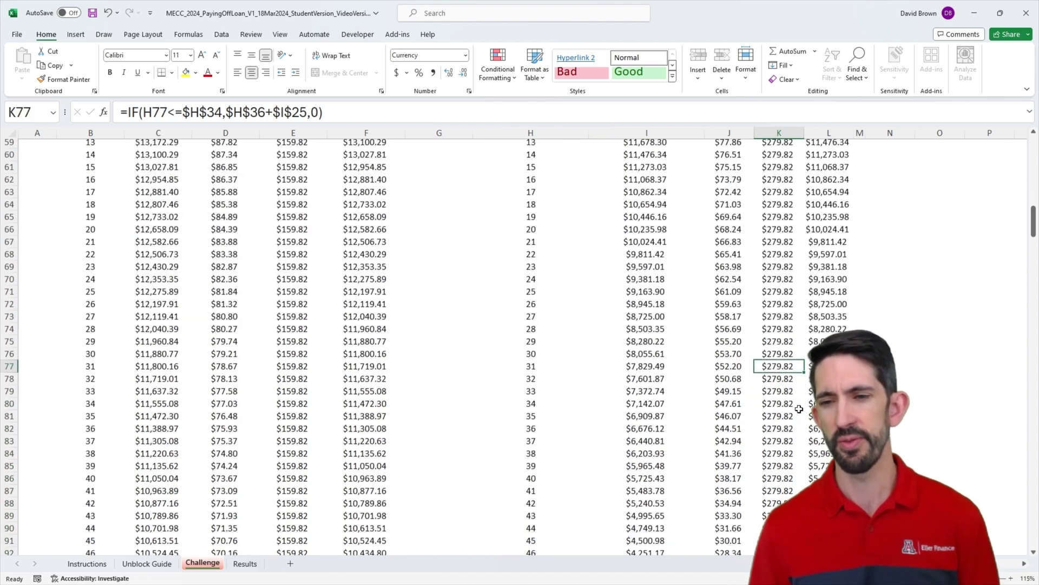
{"action": "left_click_drag", "start_coordinate": [843, 332], "coordinate": [839, 407]}
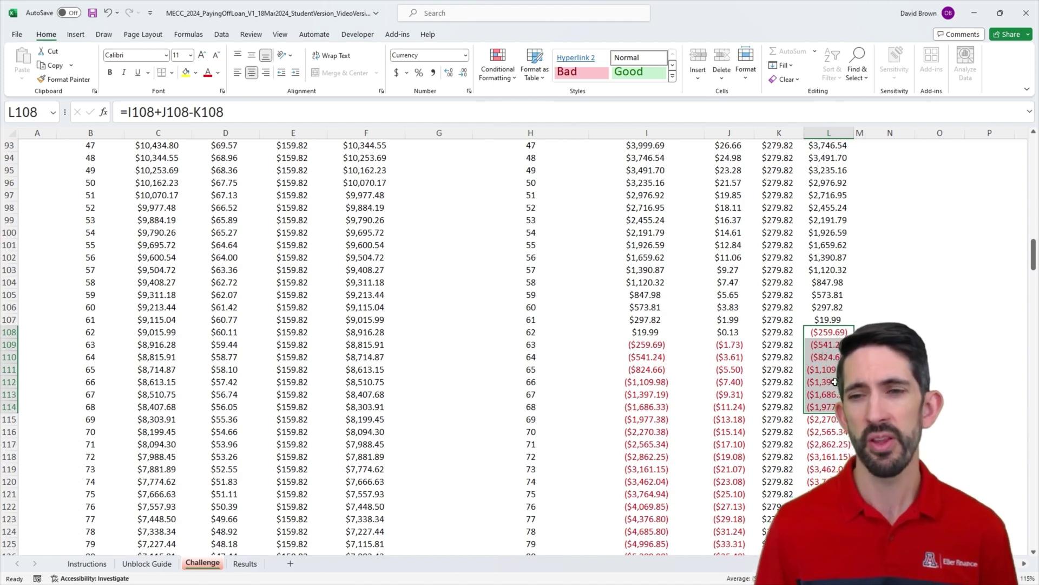
{"action": "scroll", "coordinate": [835, 382], "scroll_direction": "down", "scroll_amount": 20}
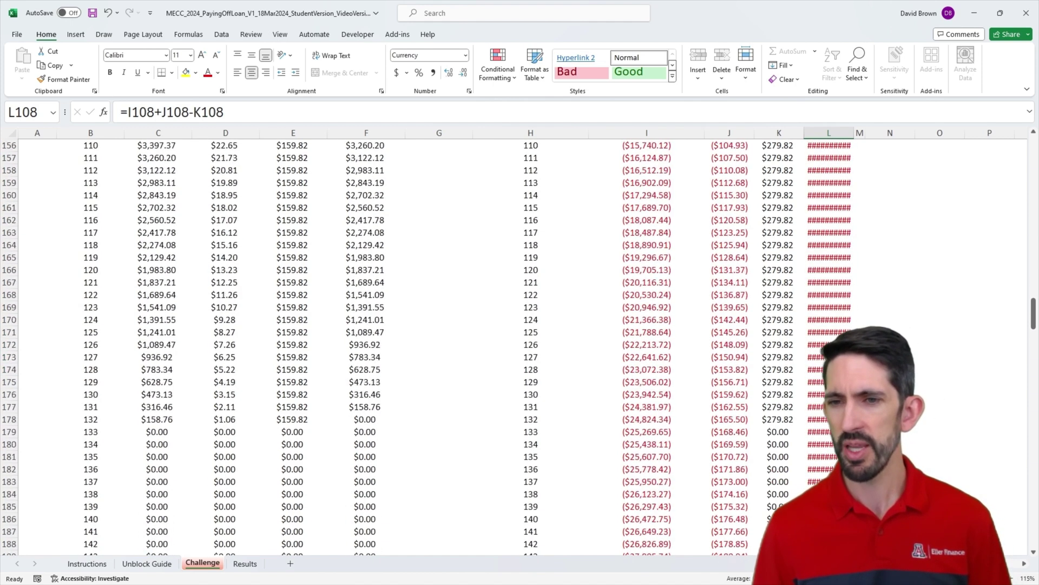
{"action": "scroll", "coordinate": [836, 381], "scroll_direction": "down", "scroll_amount": 3}
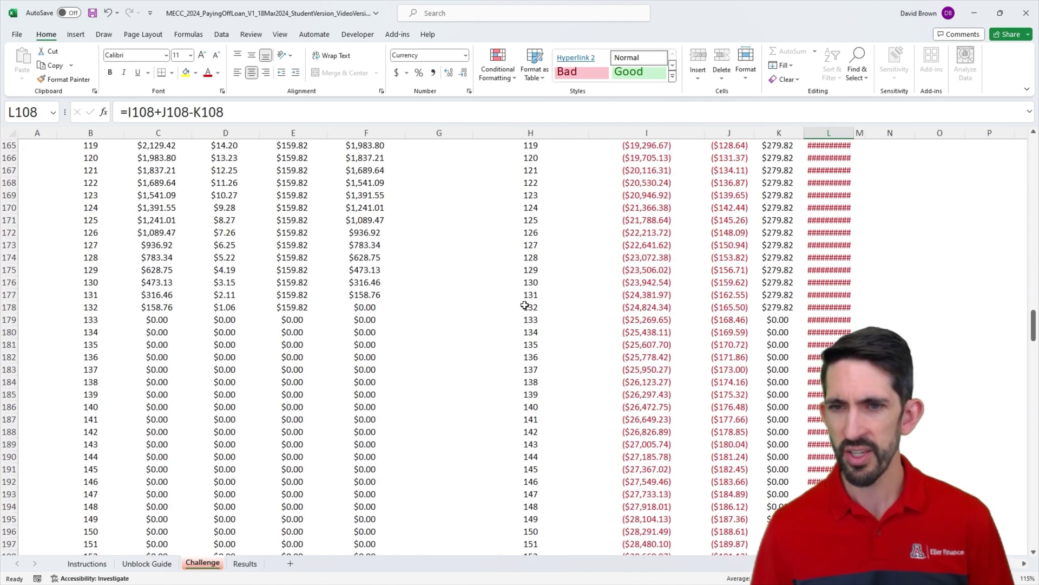
{"action": "left_click_drag", "start_coordinate": [525, 306], "coordinate": [825, 311]}
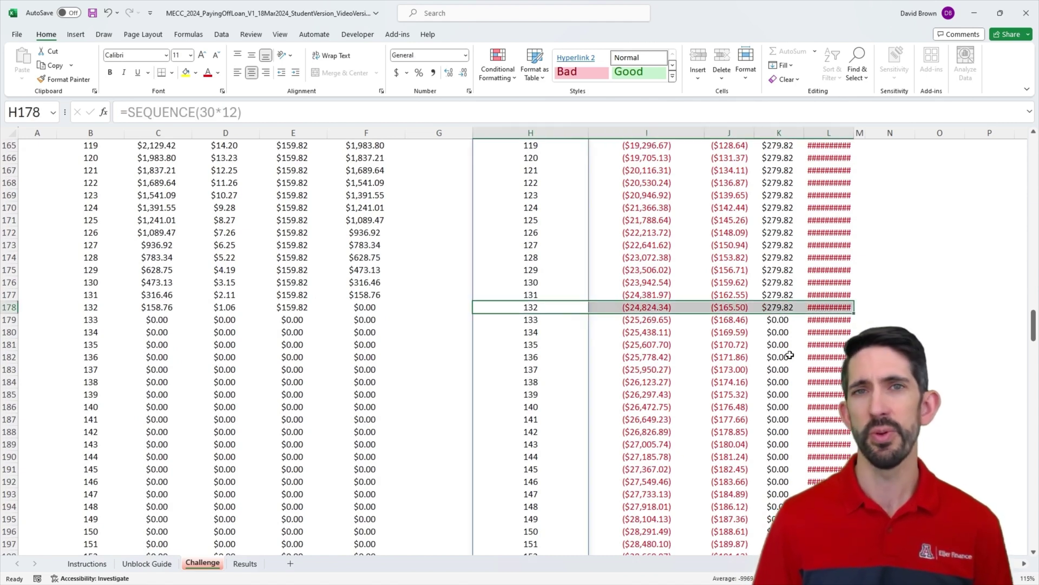
{"action": "left_click", "coordinate": [780, 320]}
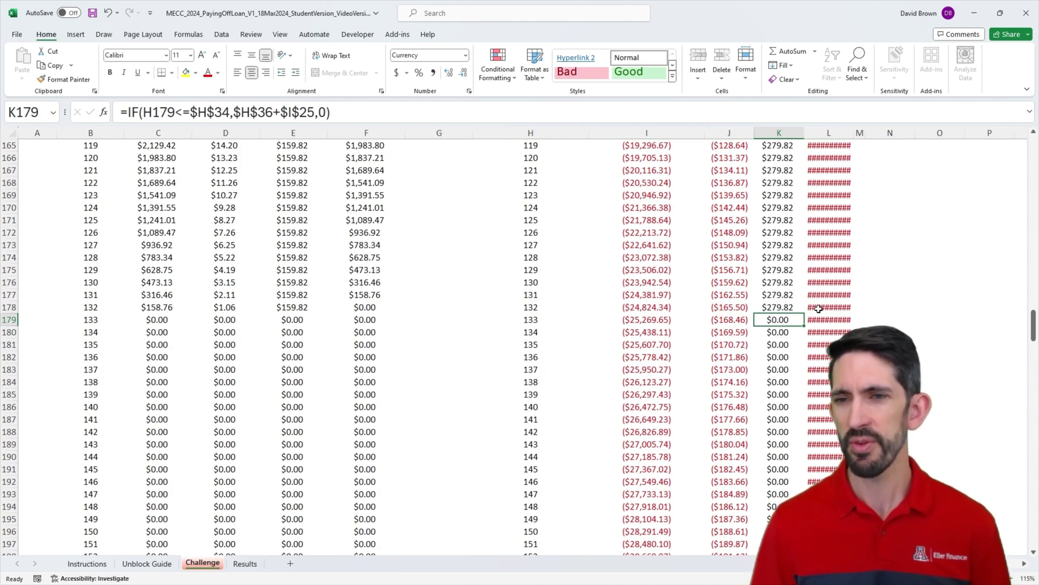
{"action": "left_click", "coordinate": [818, 308]}
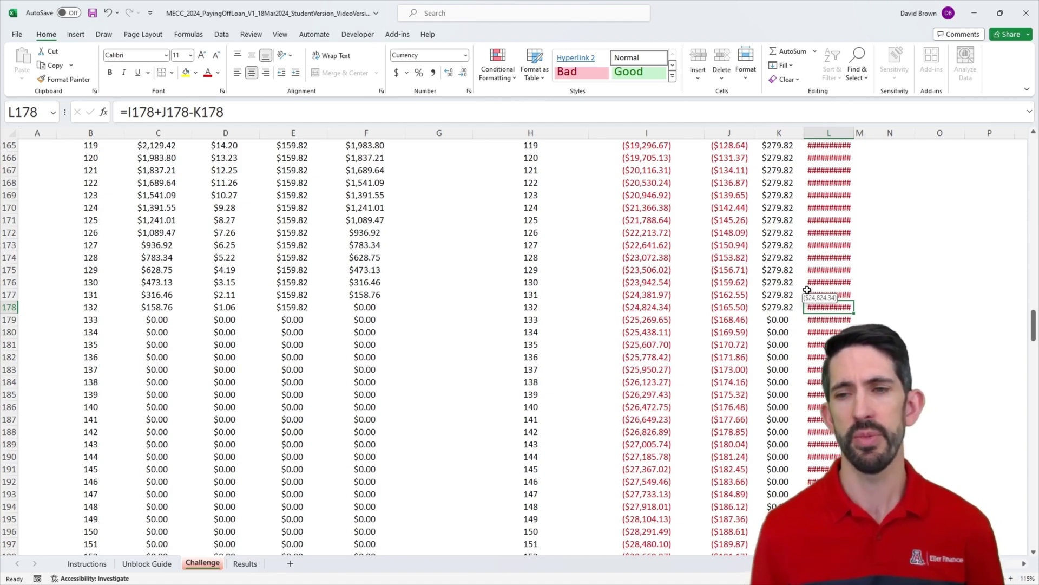
Strip the IF condition and trailing 0 argument from K47's payment formula.
{"action": "left_click", "coordinate": [783, 242]}
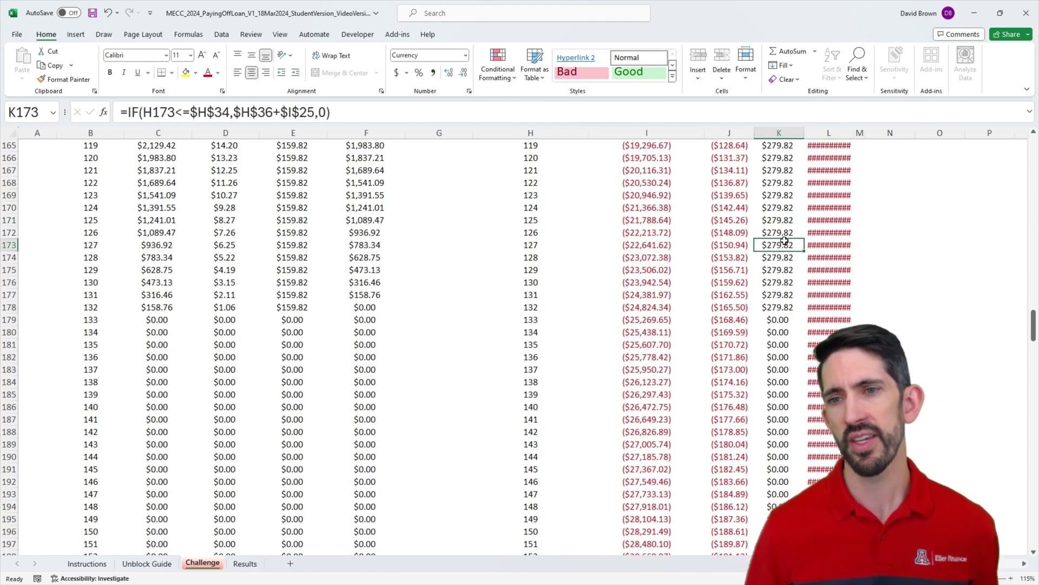
{"action": "key", "text": "ctrl+Up"}
{"action": "key", "text": "Down"}
{"action": "scroll", "coordinate": [784, 241], "scroll_direction": "up", "scroll_amount": 2}
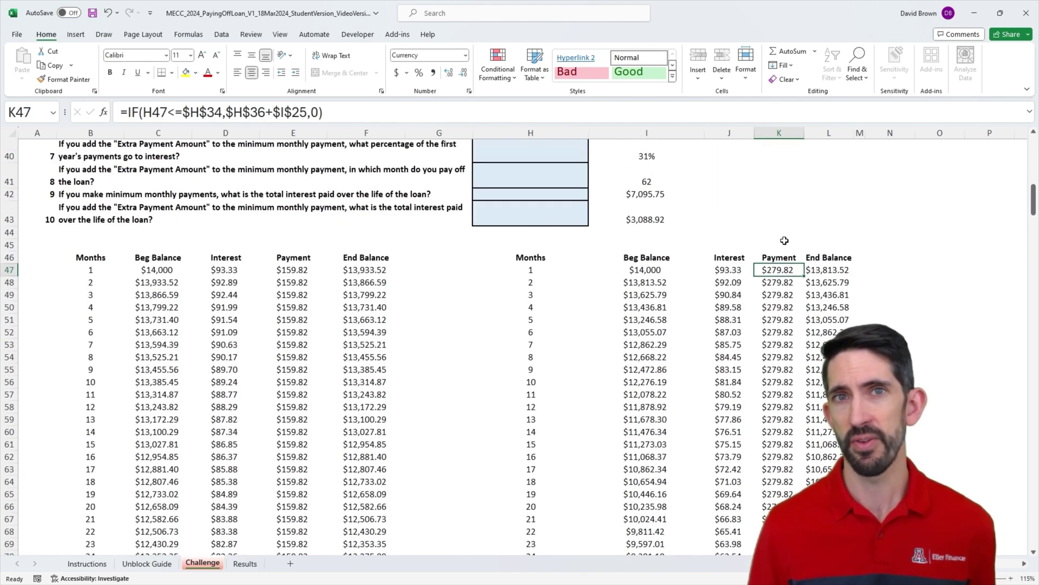
{"action": "scroll", "coordinate": [784, 240], "scroll_direction": "up", "scroll_amount": 1}
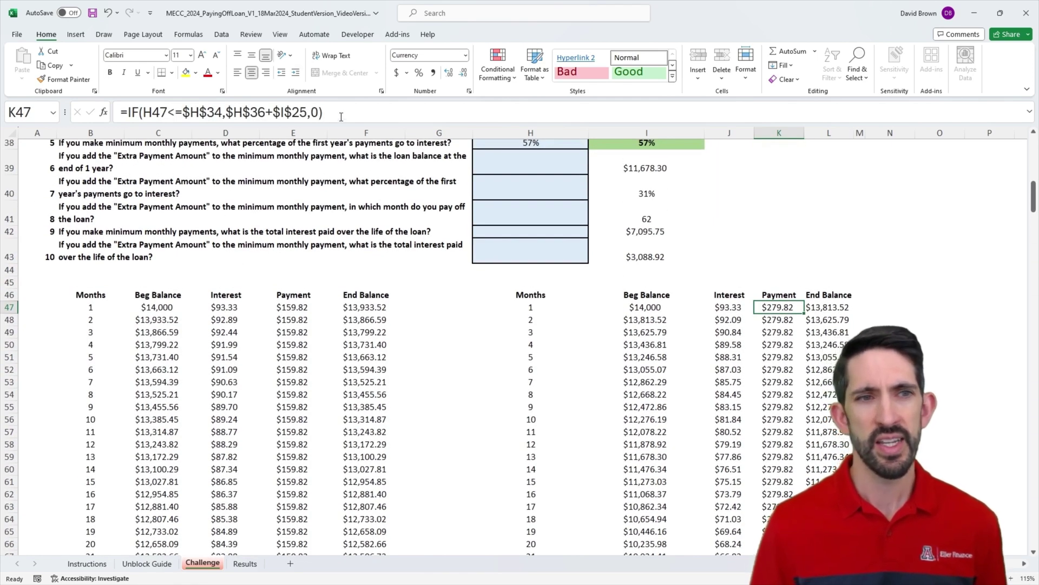
{"action": "left_click", "coordinate": [224, 112]}
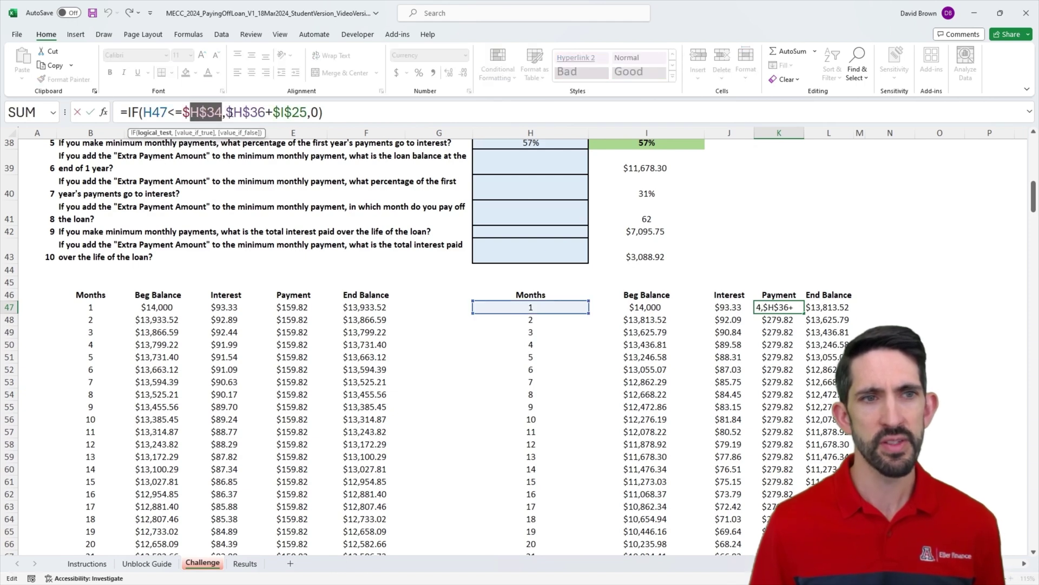
{"action": "left_click_drag", "start_coordinate": [226, 112], "coordinate": [131, 112]}
{"action": "key", "text": "BackSpace"}
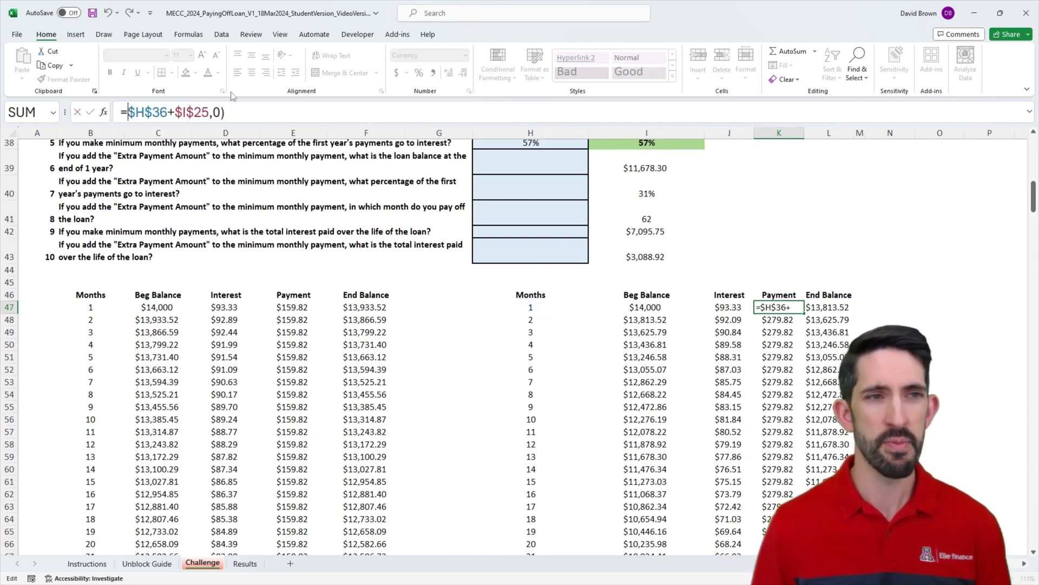
{"action": "left_click", "coordinate": [240, 114]}
{"action": "key", "text": "BackSpace"}
{"action": "key", "text": "BackSpace"}
{"action": "key", "text": "BackSpace"}
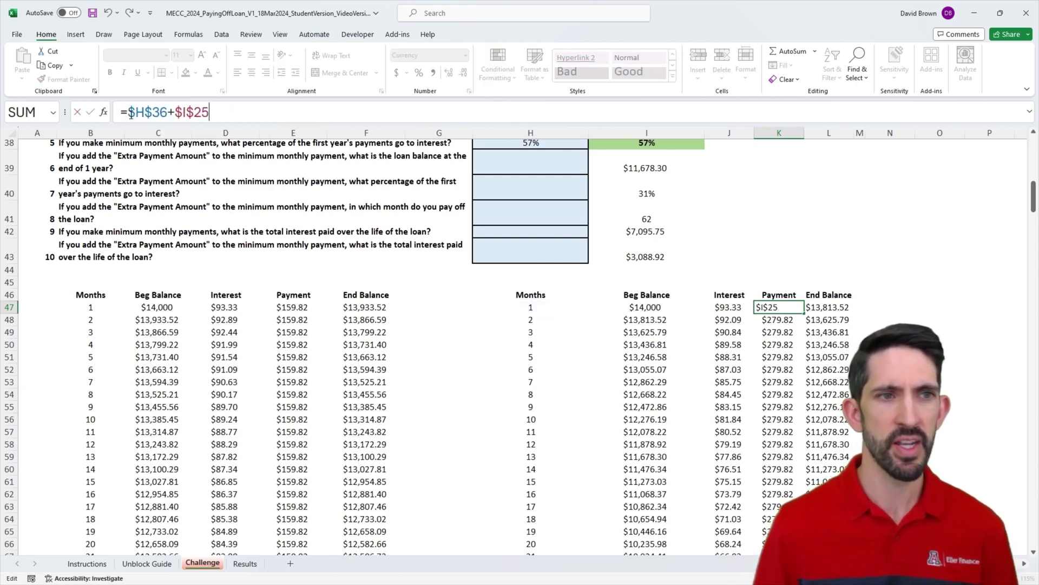
Turn K47 into =MIN($H$36+$I$25,I47+J47), capping payment at beginning balance plus interest.
{"action": "left_click", "coordinate": [131, 112]}
{"action": "type", "text": "min("}
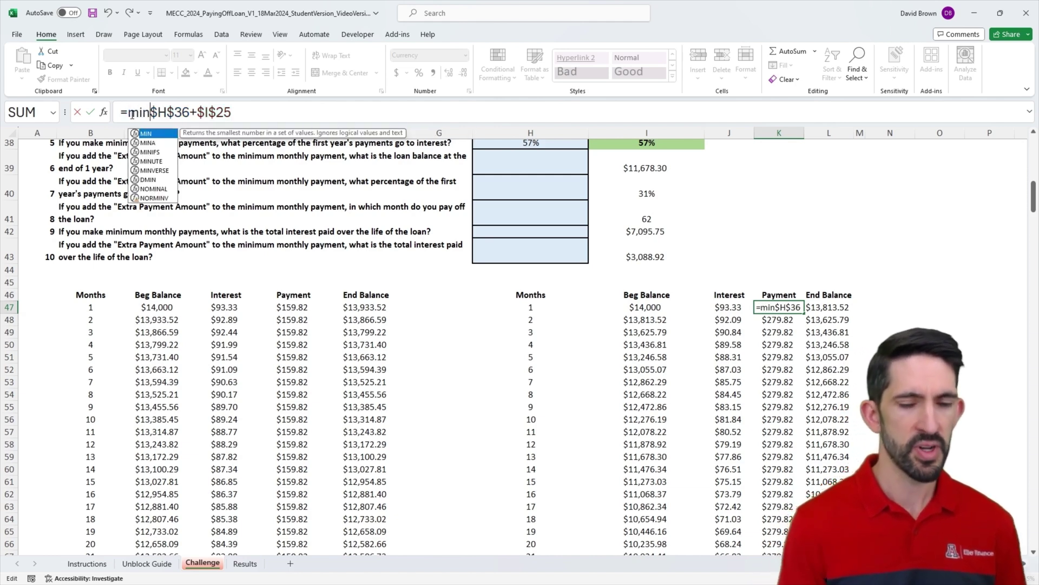
{"action": "left_click", "coordinate": [250, 117]}
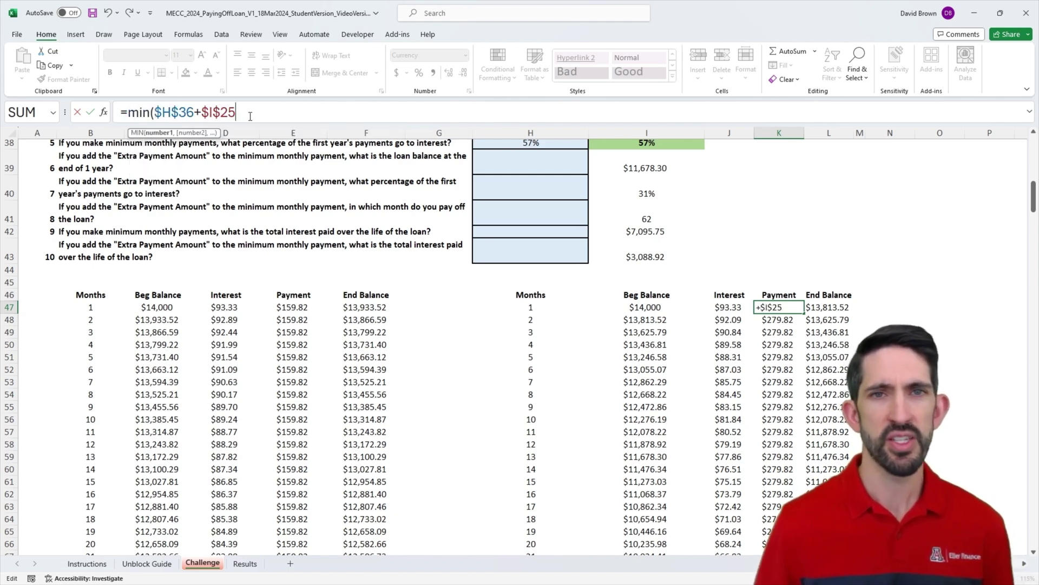
{"action": "type", "text": ","}
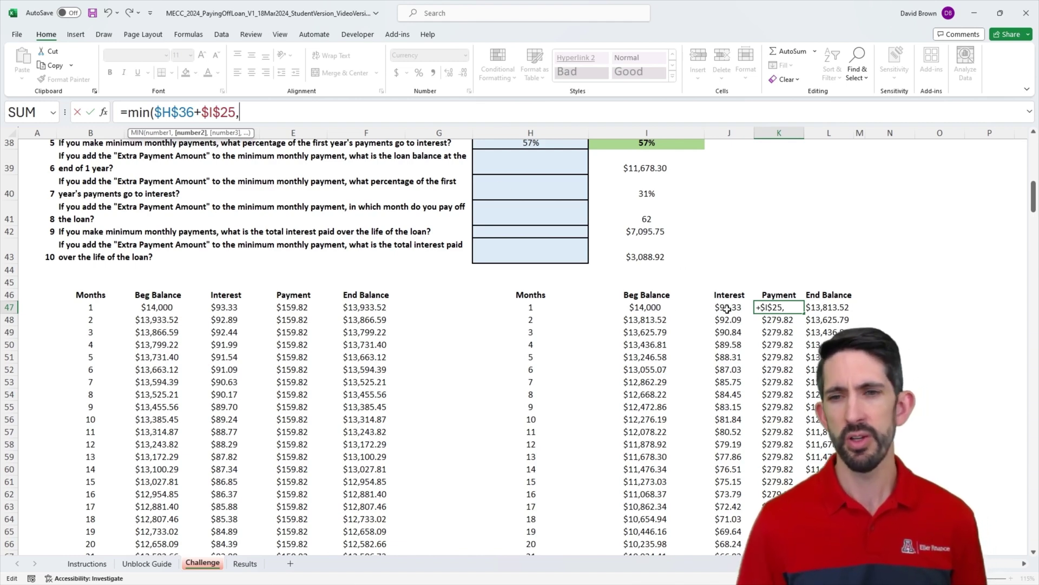
{"action": "left_click", "coordinate": [655, 307]}
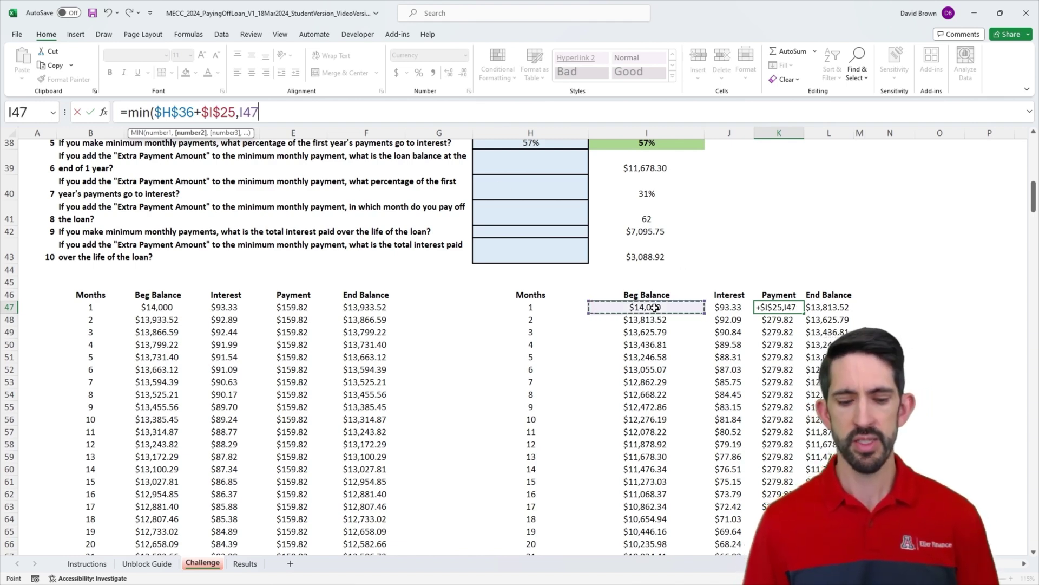
{"action": "type", "text": "+"}
{"action": "left_click", "coordinate": [731, 310]}
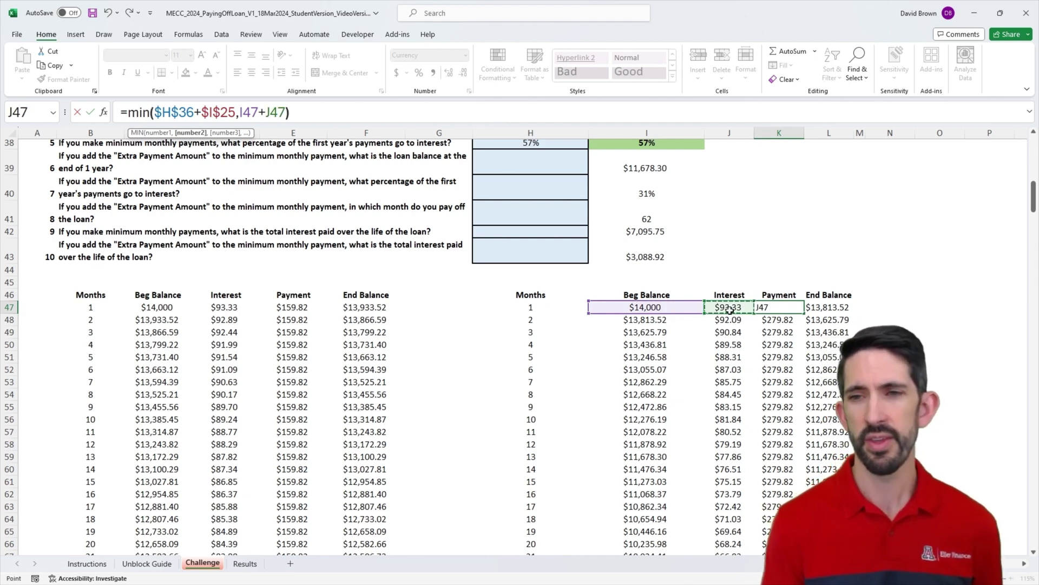
{"action": "type", "text": ")"}
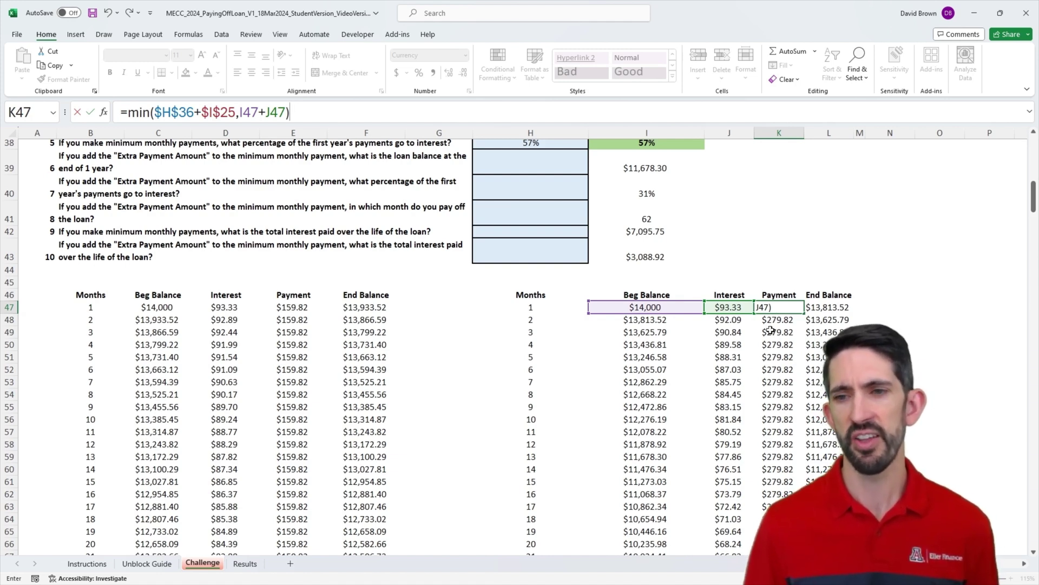
{"action": "key", "text": "ctrl+Return"}
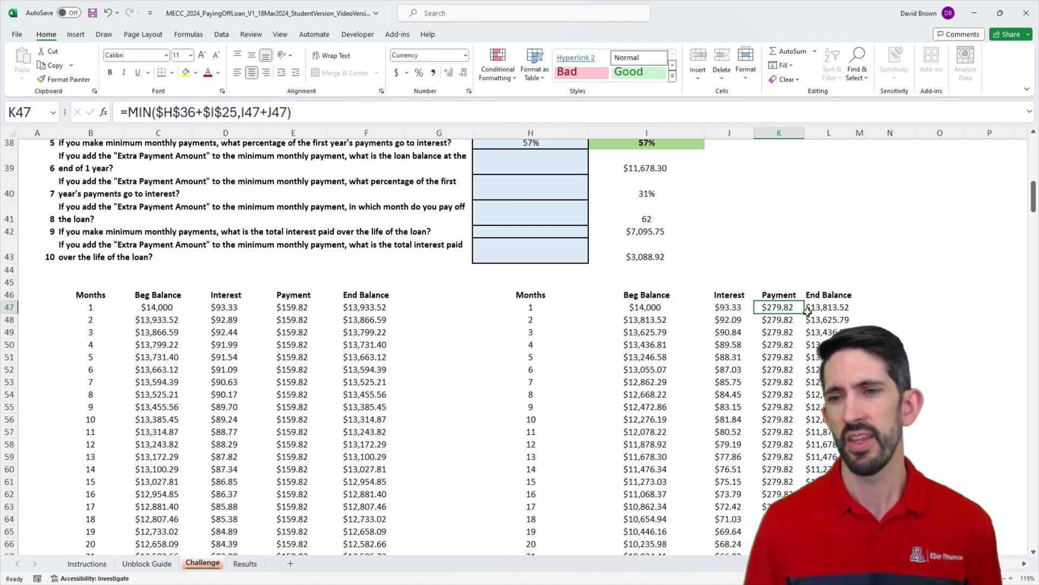
Fill the MIN payment down column K and confirm month 62 pays $20.12, ending at $0.00.
{"action": "double_click", "coordinate": [804, 314]}
{"action": "scroll", "coordinate": [797, 360], "scroll_direction": "down", "scroll_amount": 15}
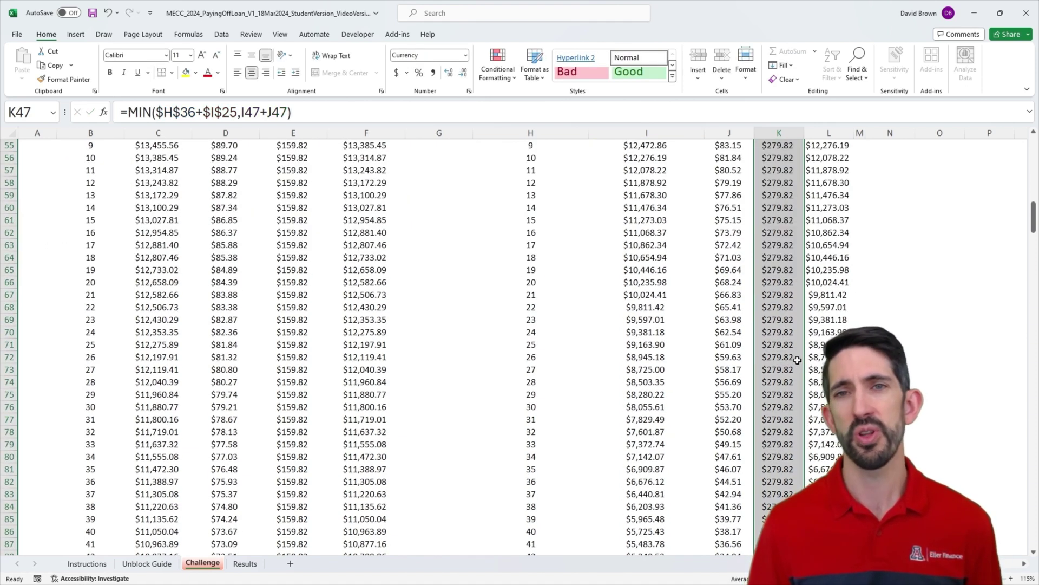
{"action": "scroll", "coordinate": [797, 360], "scroll_direction": "down", "scroll_amount": 15}
{"action": "scroll", "coordinate": [797, 360], "scroll_direction": "up", "scroll_amount": 10}
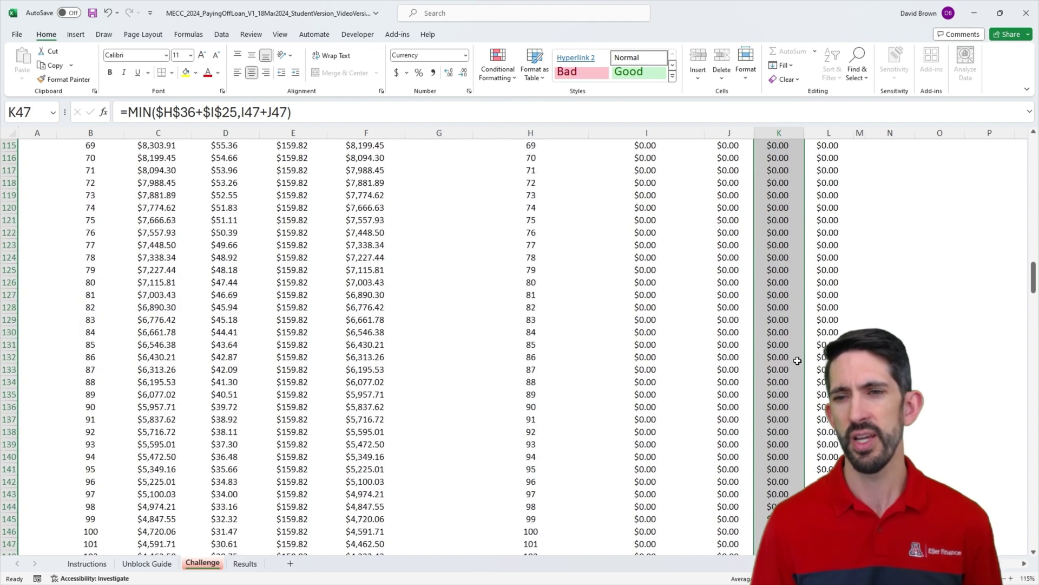
{"action": "left_click", "coordinate": [780, 282]}
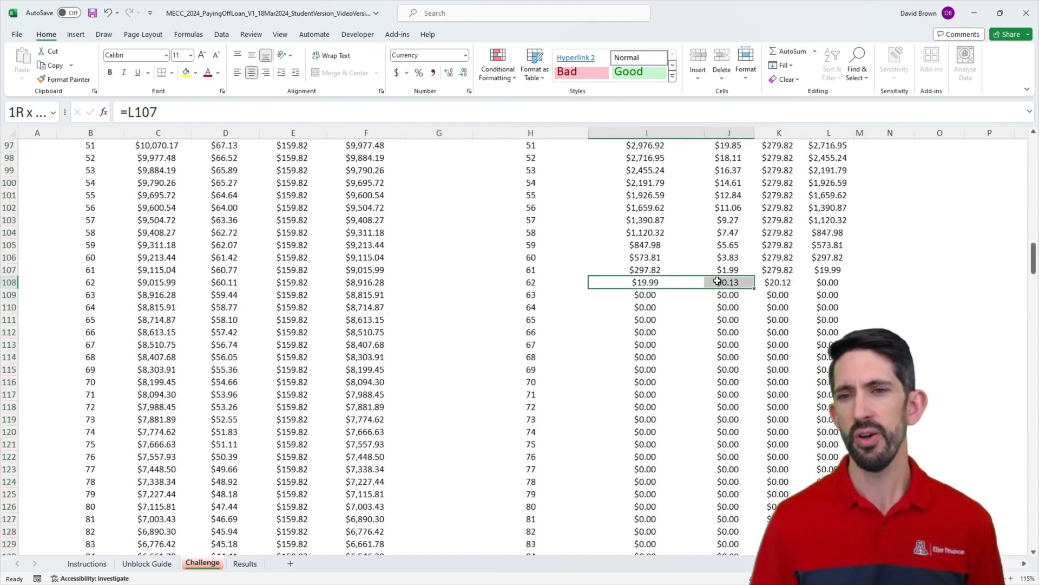
{"action": "left_click_drag", "start_coordinate": [718, 281], "coordinate": [718, 282]}
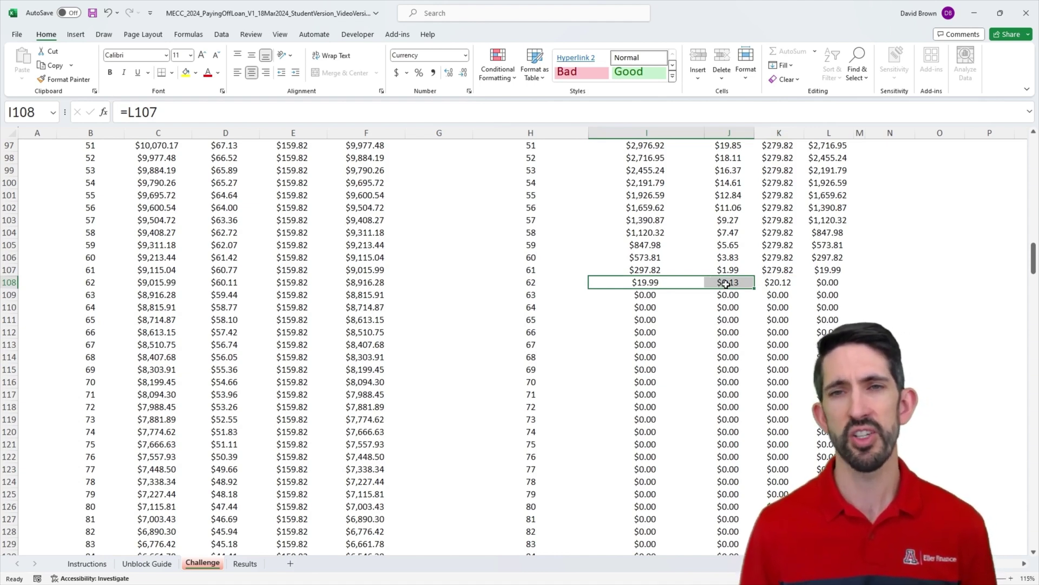
{"action": "left_click", "coordinate": [777, 282]}
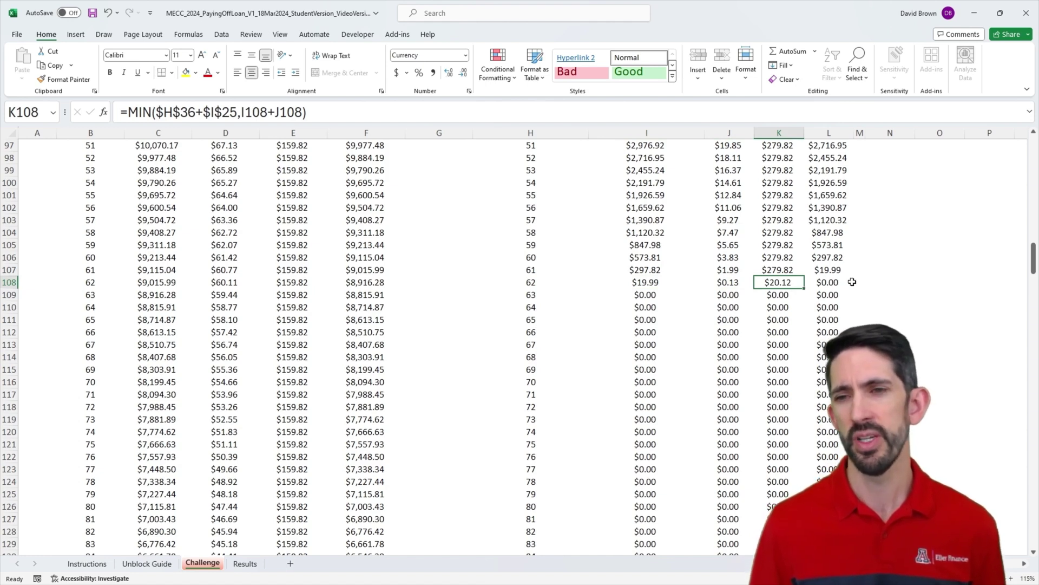
{"action": "left_click", "coordinate": [837, 279]}
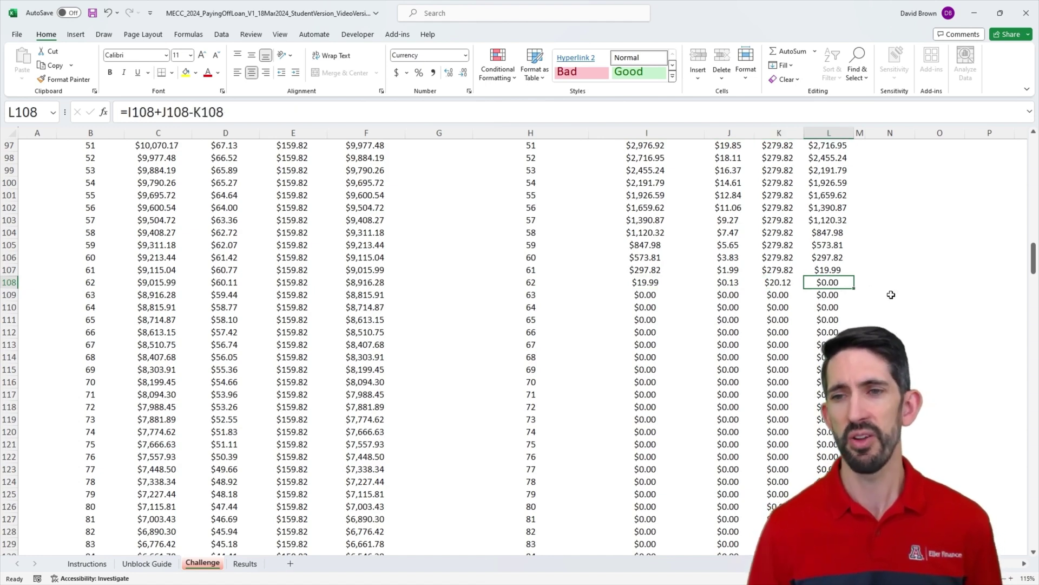
{"action": "scroll", "coordinate": [824, 314], "scroll_direction": "down", "scroll_amount": 3}
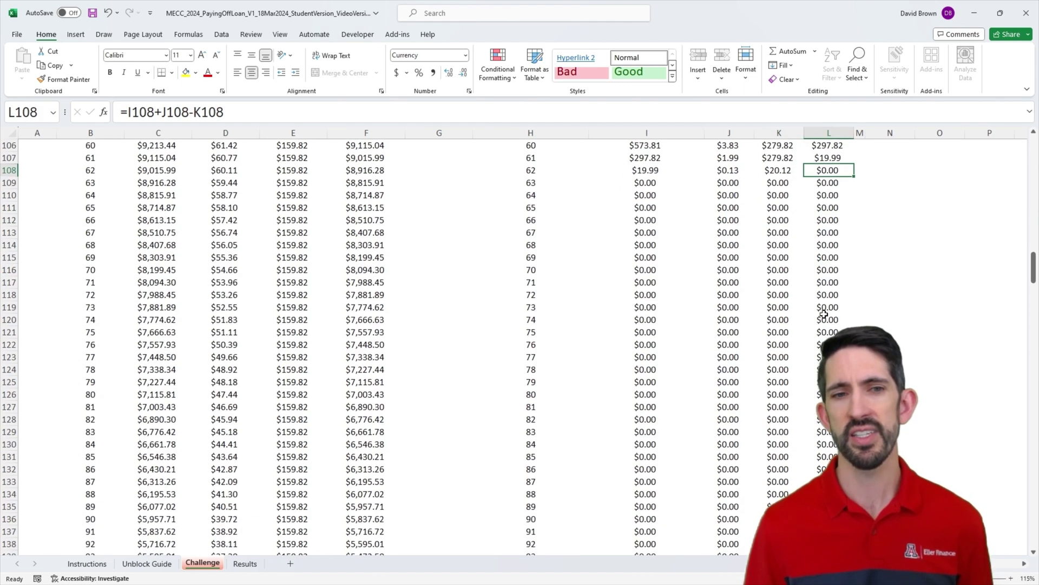
{"action": "scroll", "coordinate": [825, 314], "scroll_direction": "up", "scroll_amount": 2}
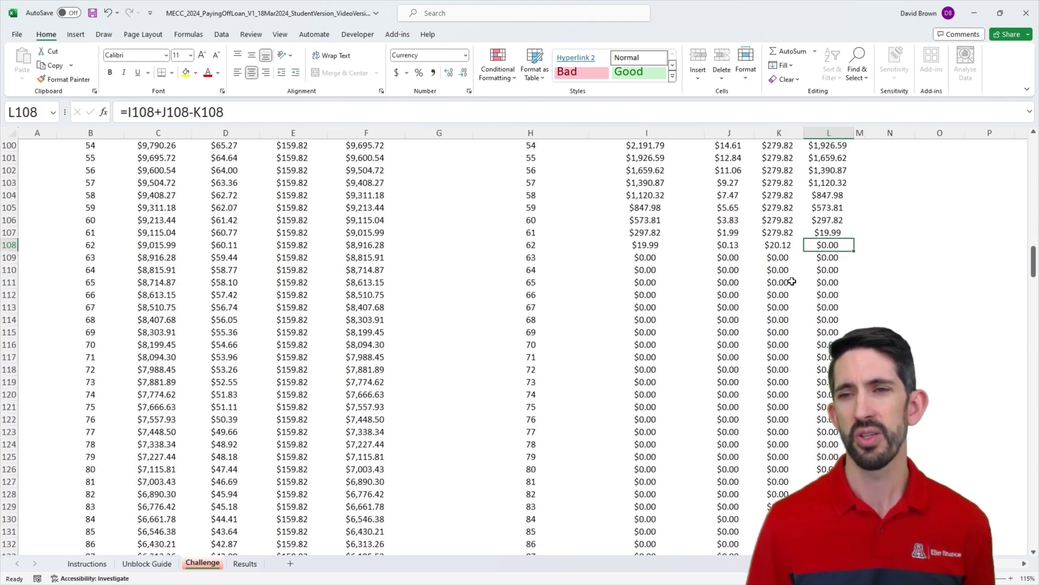
{"action": "left_click", "coordinate": [780, 245]}
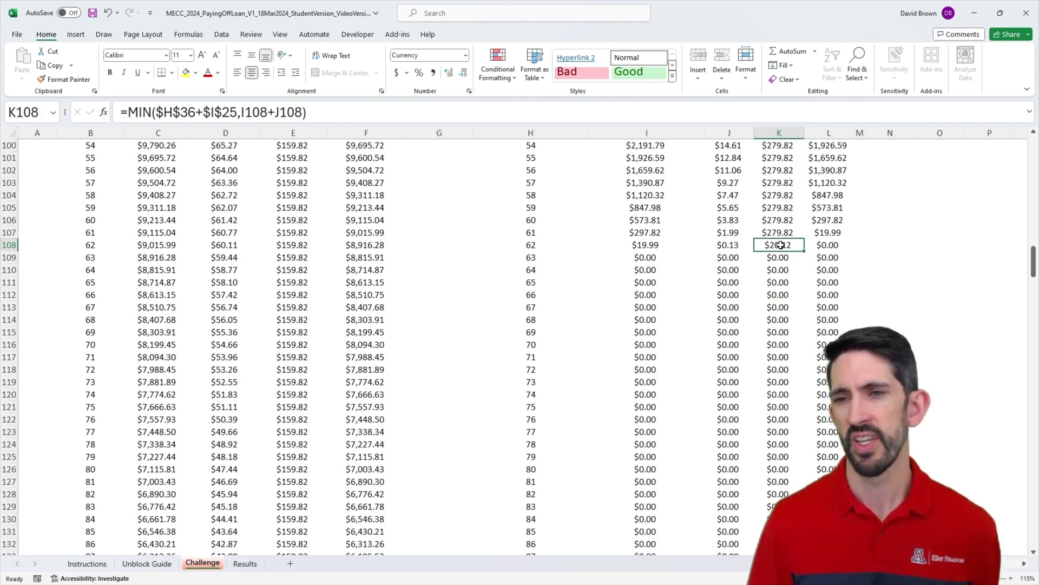
{"action": "key", "text": "ctrl+Up"}
{"action": "scroll", "coordinate": [742, 251], "scroll_direction": "up", "scroll_amount": 6}
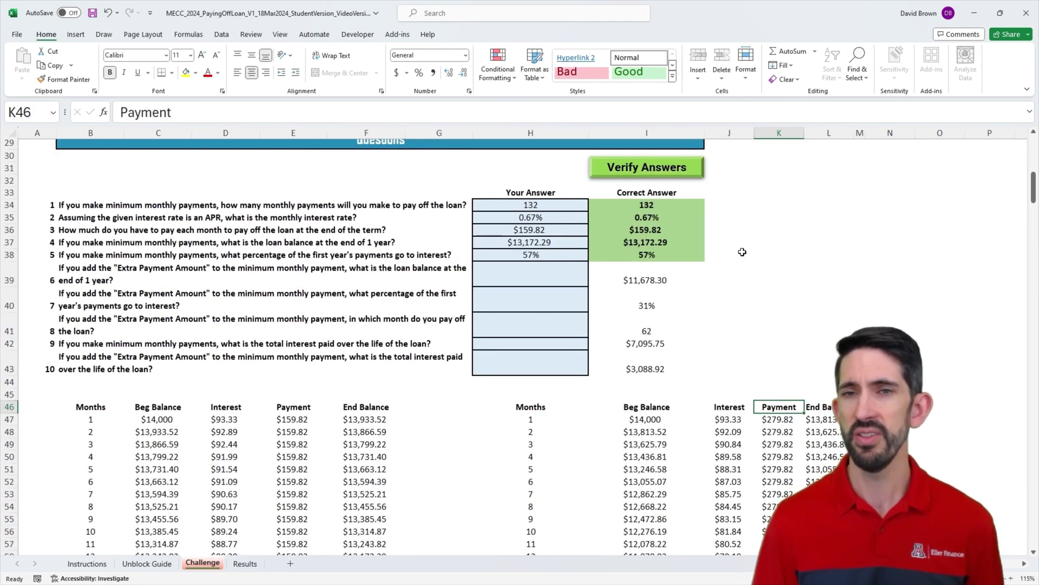
Link question 6's answer in H39 to the month-12 extra-payment balance, =L58 ($11,678.30).
{"action": "left_click", "coordinate": [524, 275]}
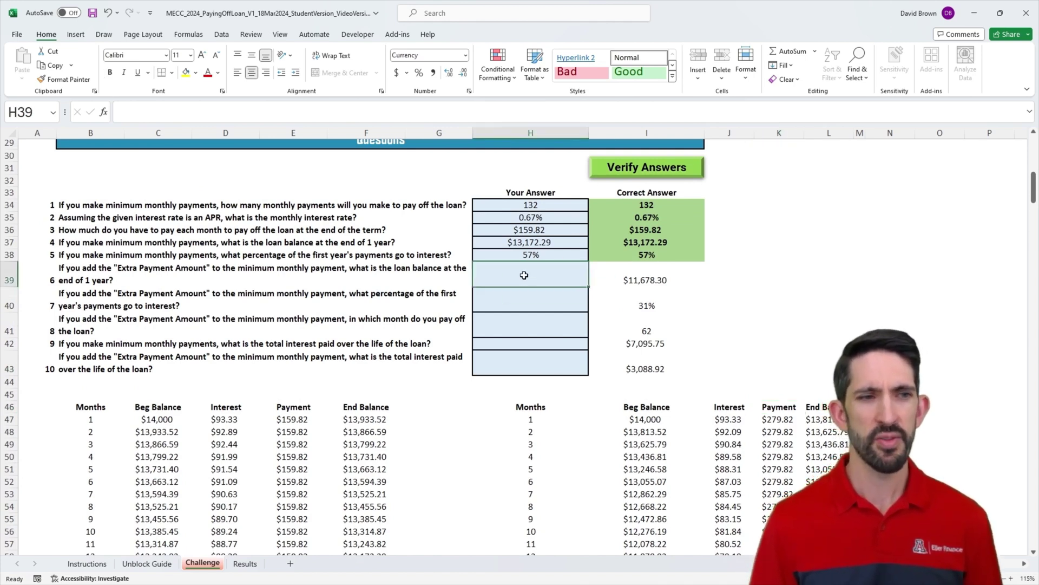
{"action": "type", "text": "="}
{"action": "scroll", "coordinate": [677, 360], "scroll_direction": "down", "scroll_amount": 2}
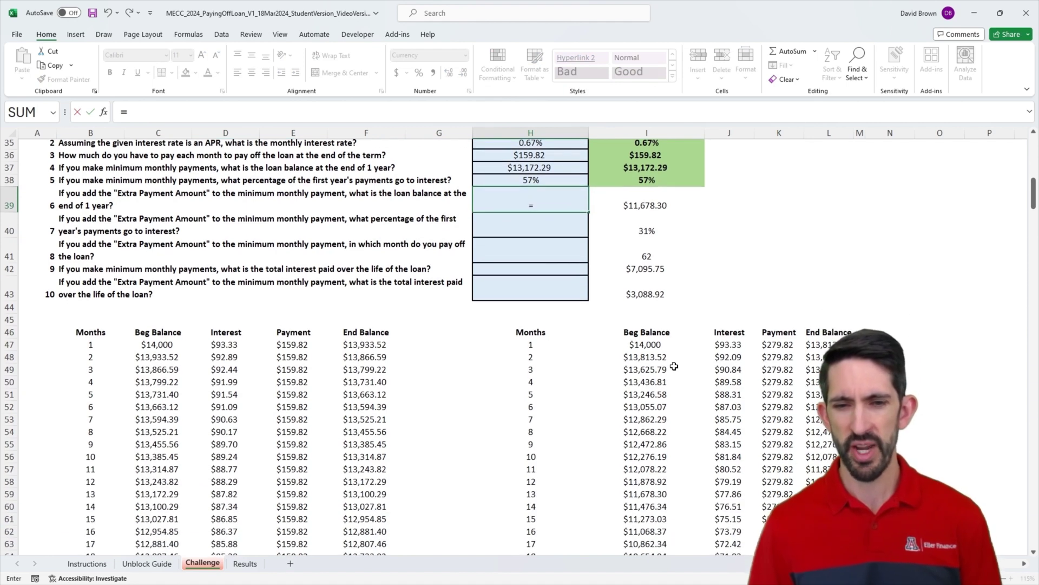
{"action": "left_click", "coordinate": [828, 481]}
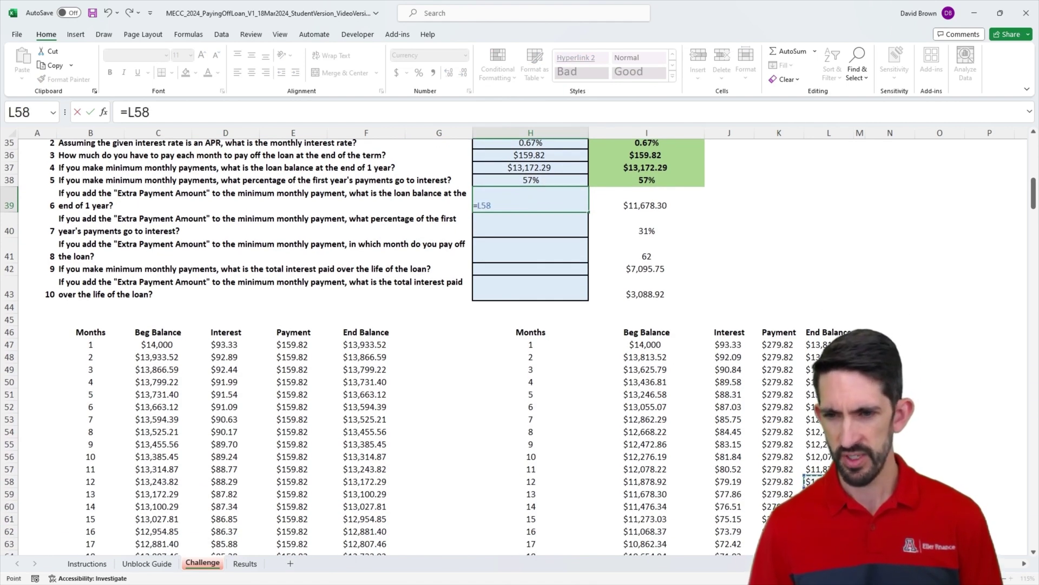
{"action": "key", "text": "ctrl+Return"}
{"action": "scroll", "coordinate": [579, 231], "scroll_direction": "up", "scroll_amount": 2}
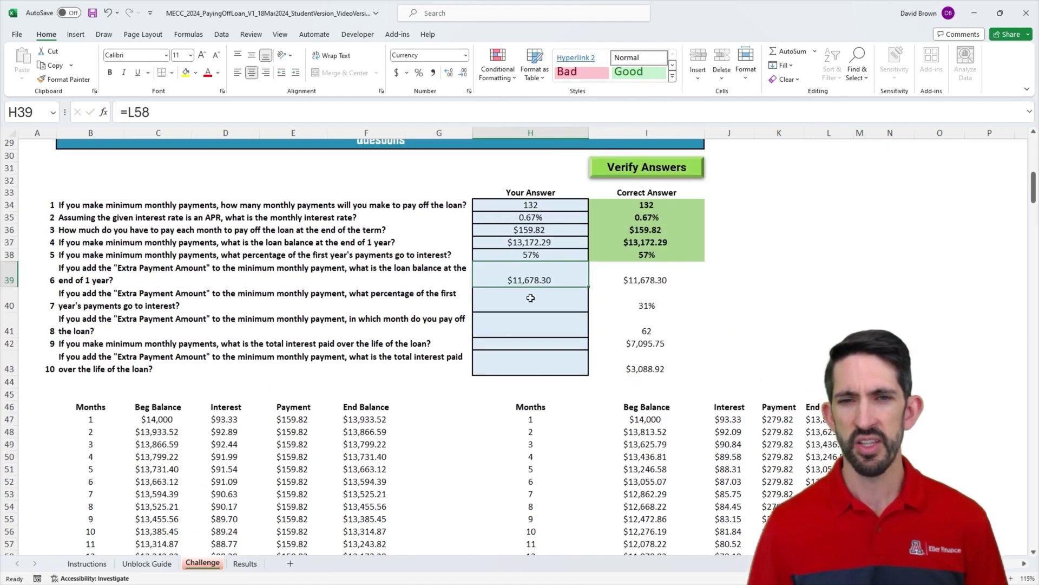
Review question 4's formula and the $120 extra payment, then verify answers so question 6 shows green.
{"action": "left_click", "coordinate": [552, 242]}
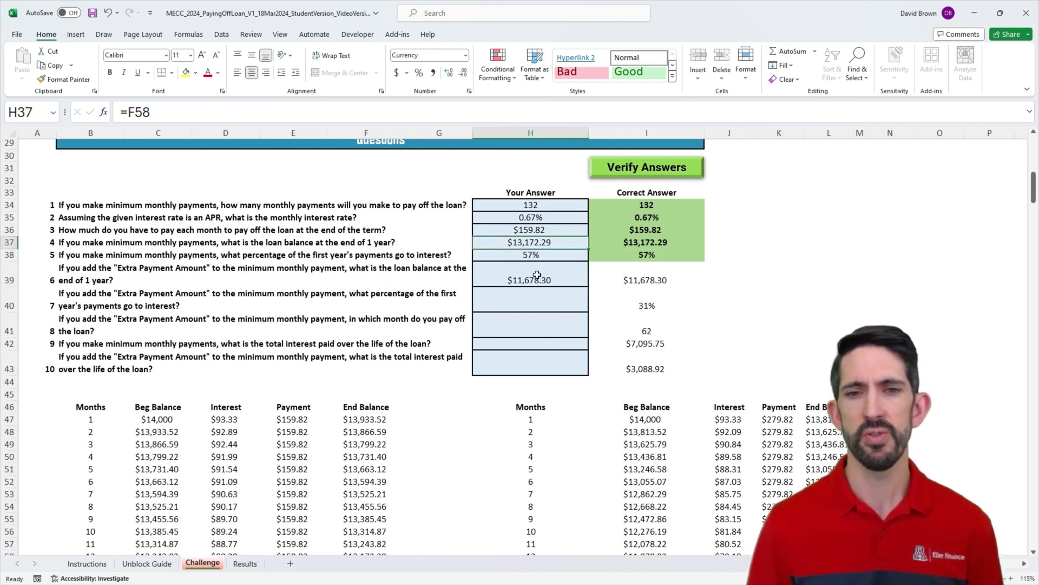
{"action": "left_click", "coordinate": [538, 274]}
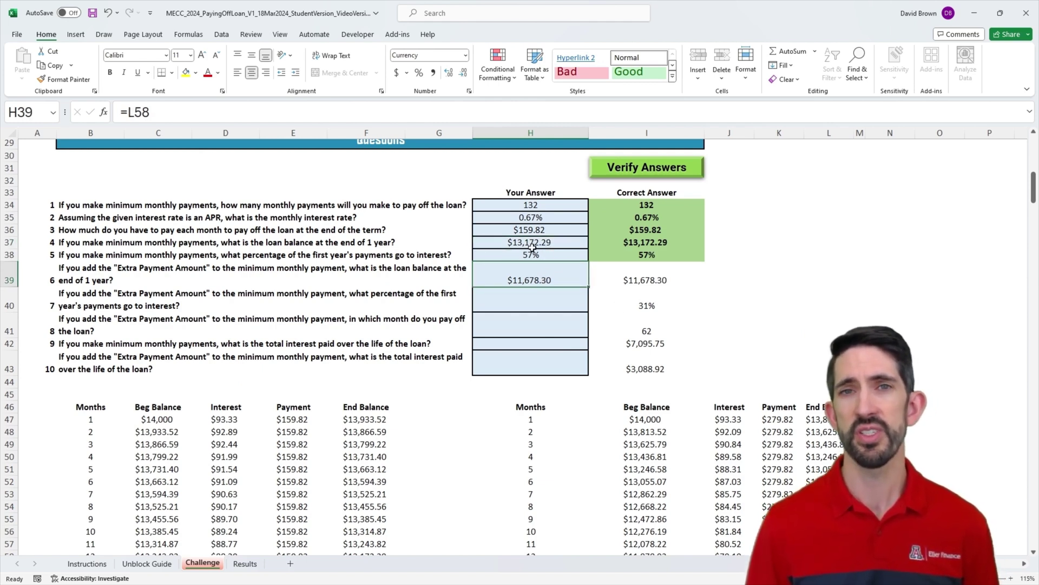
{"action": "scroll", "coordinate": [628, 262], "scroll_direction": "up", "scroll_amount": 2}
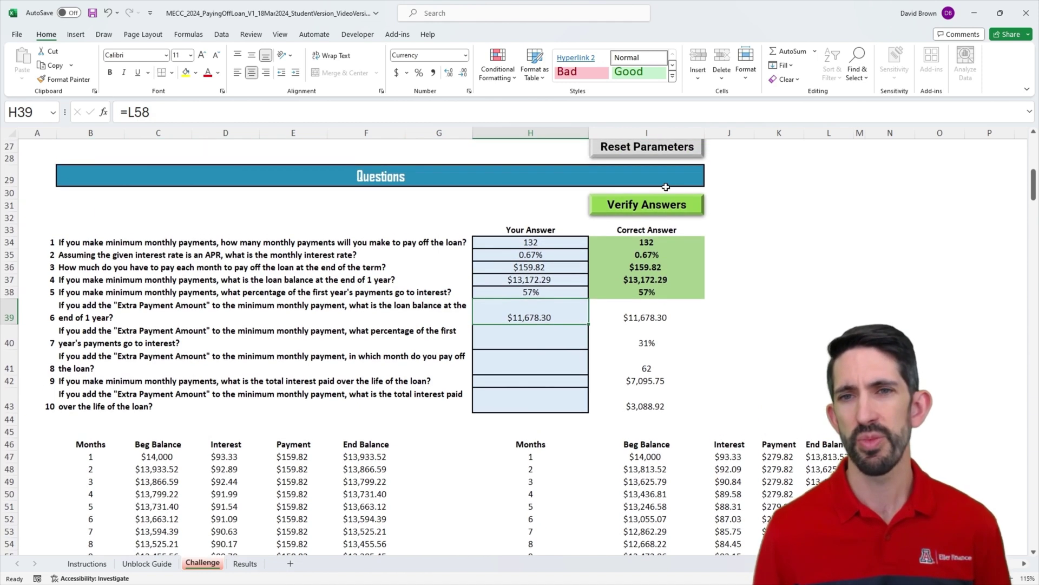
{"action": "left_click", "coordinate": [652, 157]}
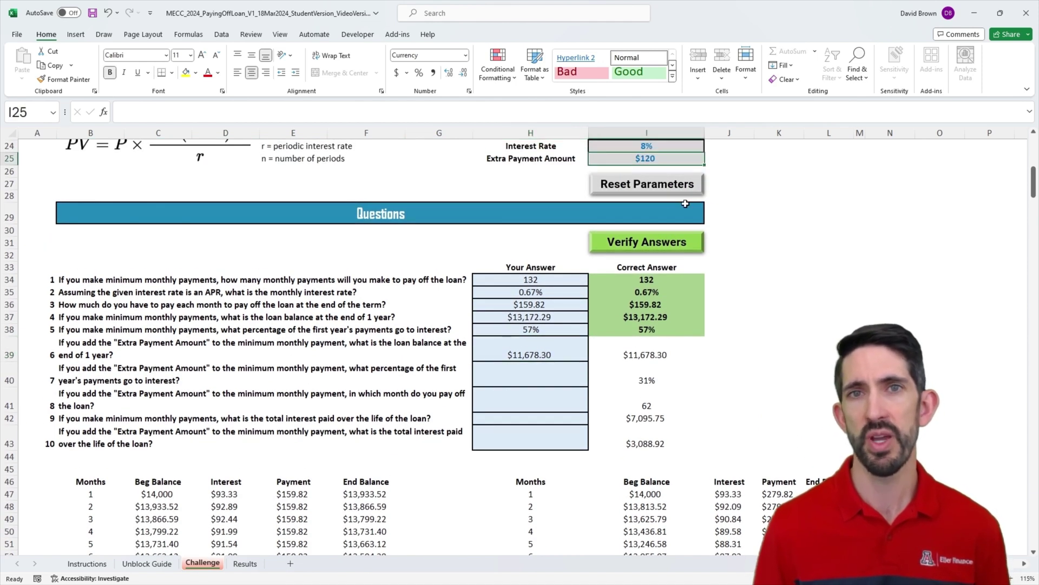
{"action": "left_click", "coordinate": [660, 238]}
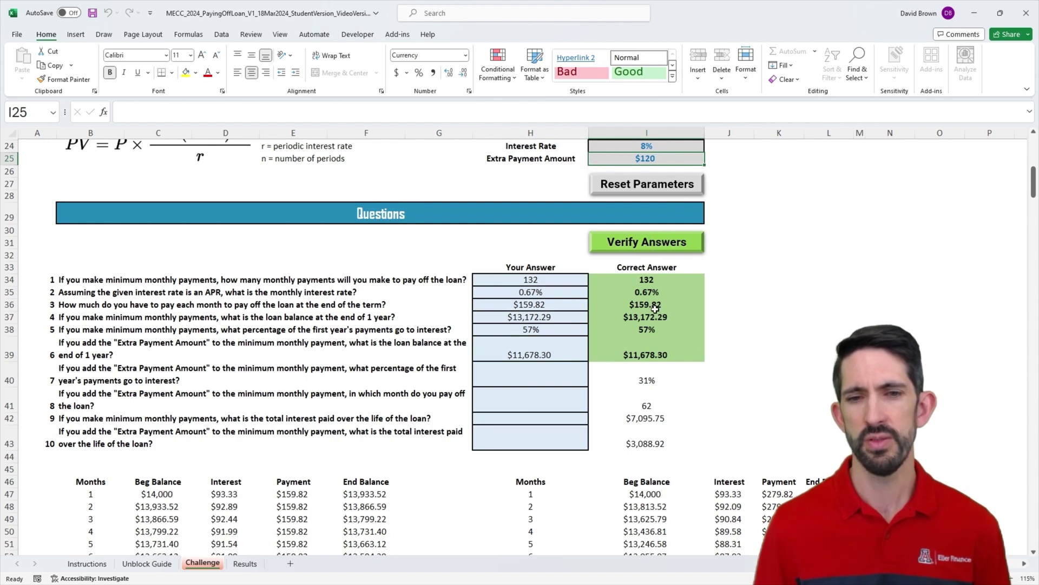
{"action": "scroll", "coordinate": [652, 311], "scroll_direction": "down", "scroll_amount": 1}
{"action": "scroll", "coordinate": [598, 341], "scroll_direction": "down", "scroll_amount": 1}
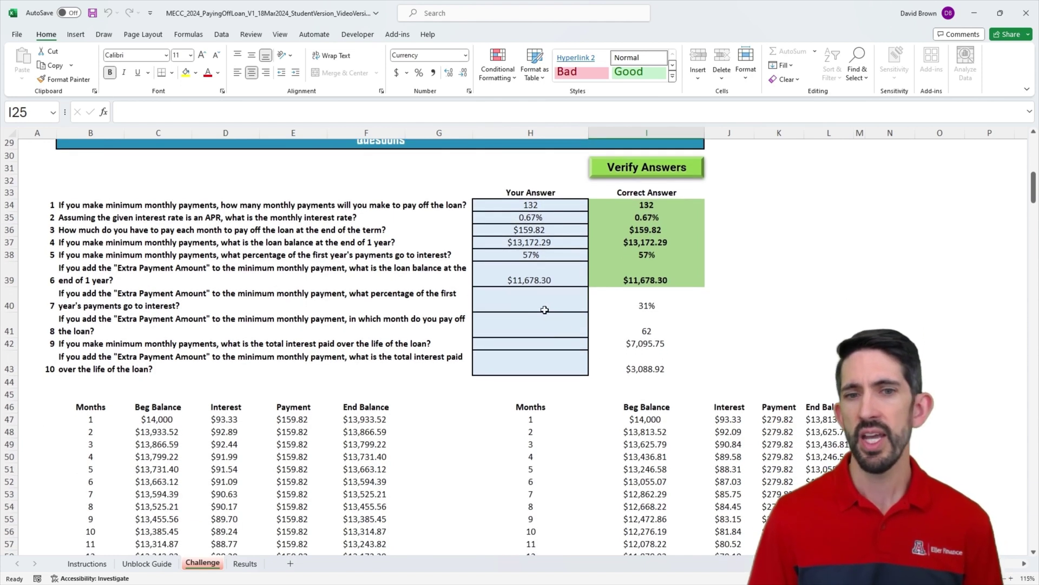
Copy question 5's interest-share formula from H38 into question 7's answer cell H40.
{"action": "left_click", "coordinate": [547, 305]}
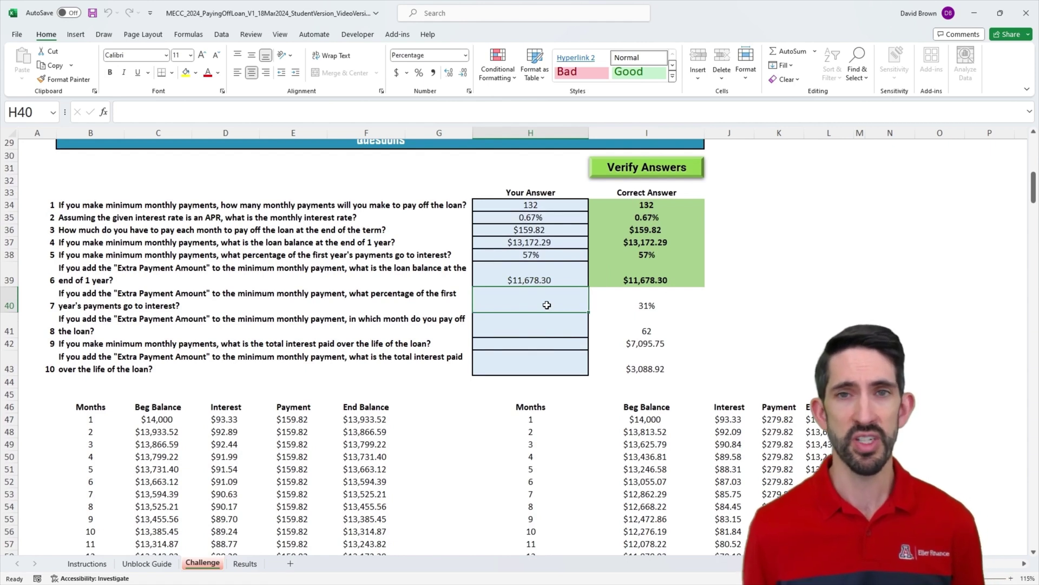
{"action": "scroll", "coordinate": [565, 319], "scroll_direction": "down", "scroll_amount": 1}
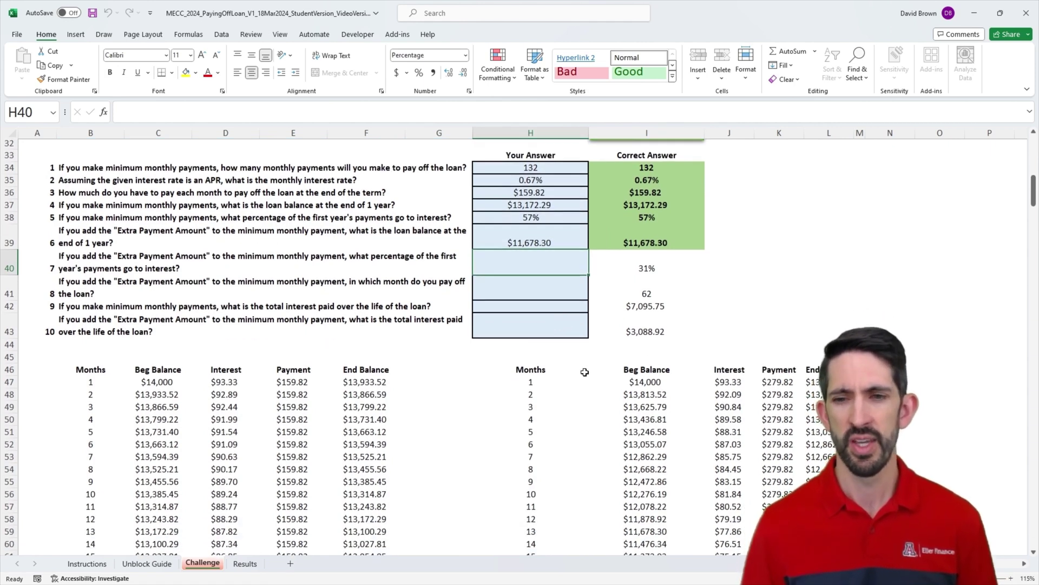
{"action": "left_click", "coordinate": [540, 220]}
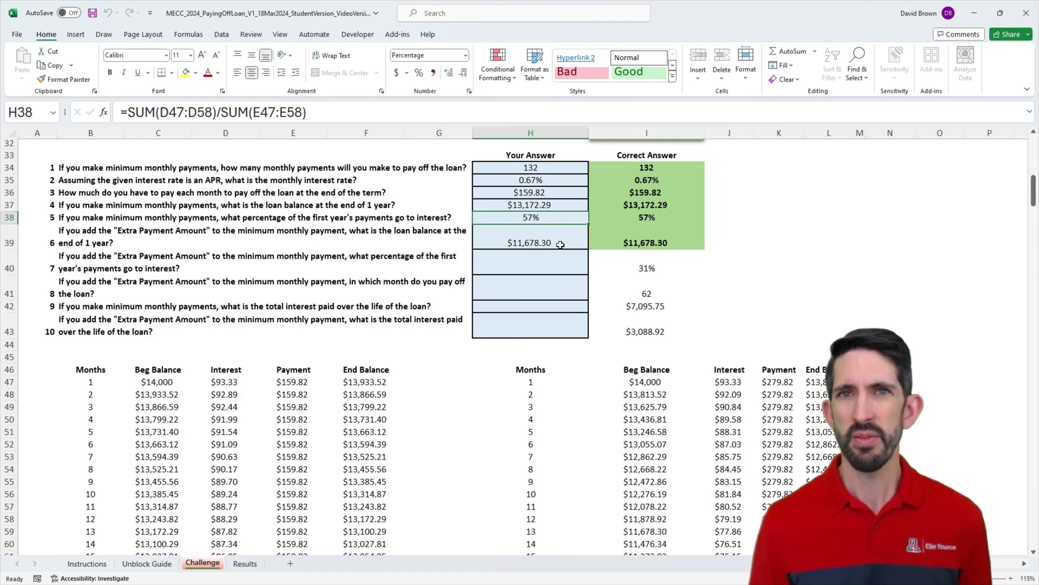
{"action": "key", "text": "ctrl+c"}
{"action": "left_click", "coordinate": [537, 264]}
{"action": "key", "text": "ctrl+v"}
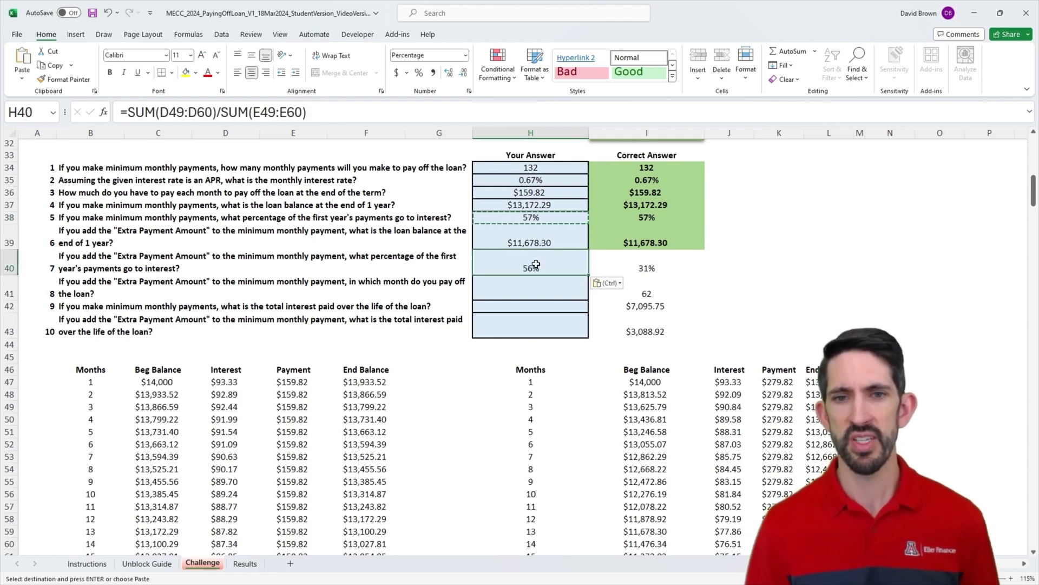
Edit question 7 to =SUM(J47:J58)/SUM(K47:K58), showing 31%, and verify it green.
{"action": "double_click", "coordinate": [536, 264]}
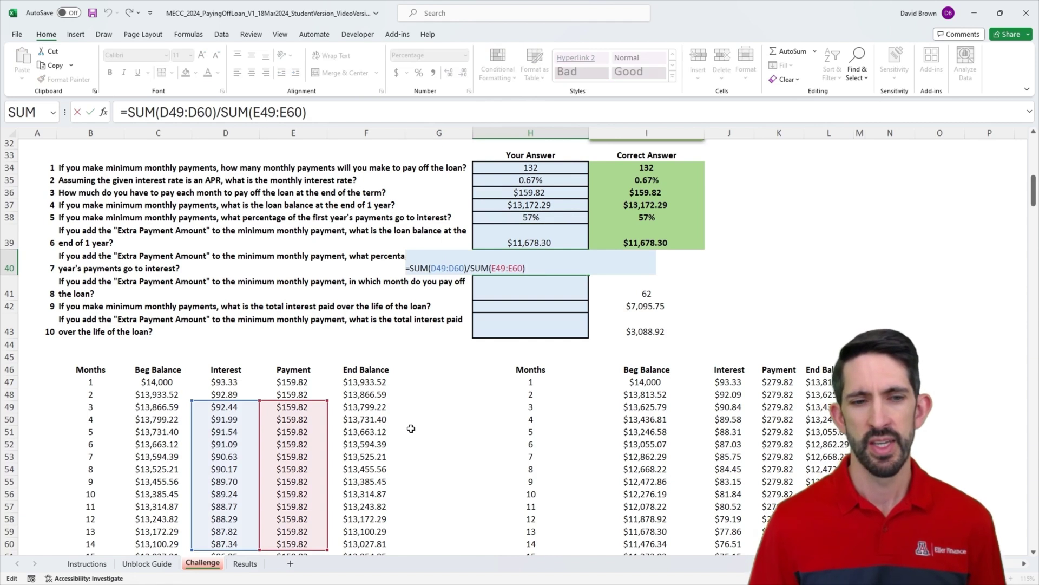
{"action": "left_click_drag", "start_coordinate": [328, 450], "coordinate": [774, 431]}
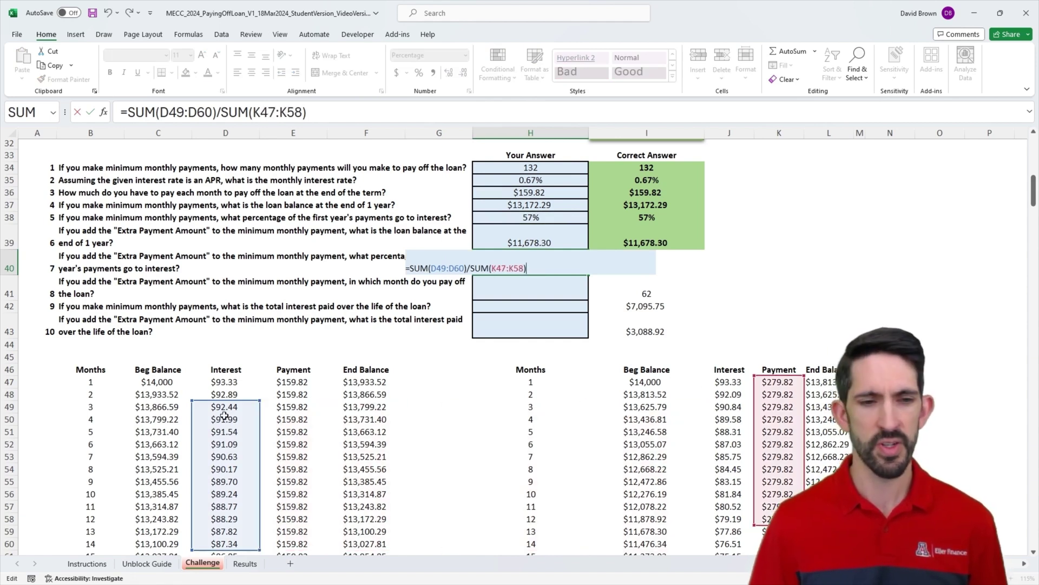
{"action": "left_click_drag", "start_coordinate": [259, 437], "coordinate": [746, 427]}
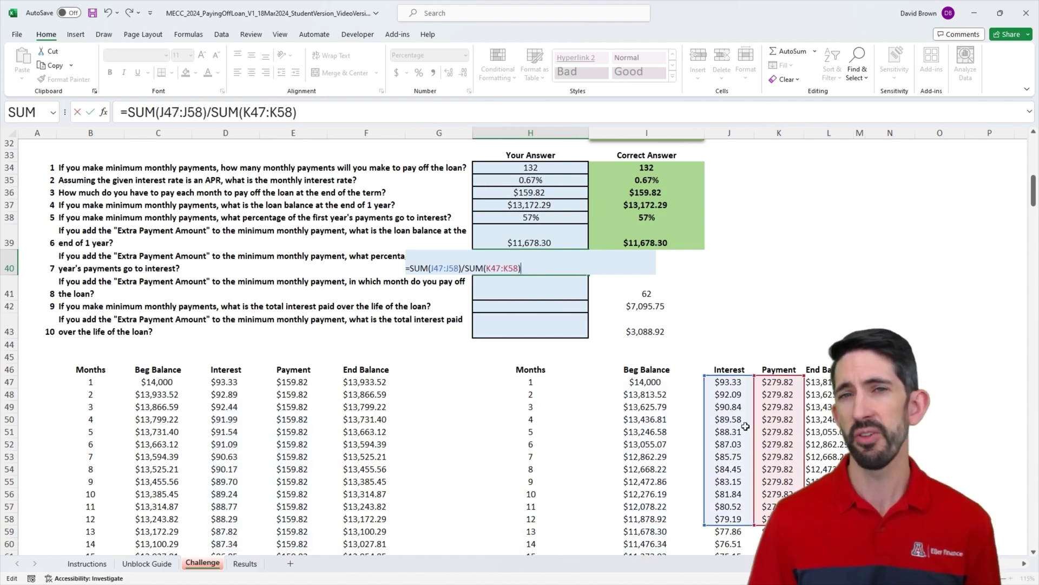
{"action": "key", "text": "ctrl+Return"}
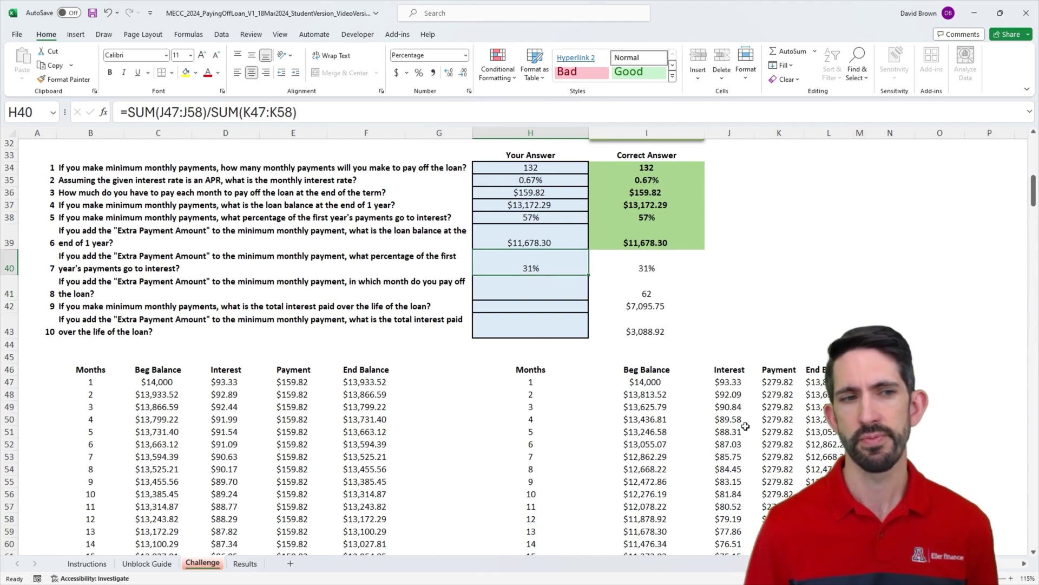
{"action": "key", "text": "Down"}
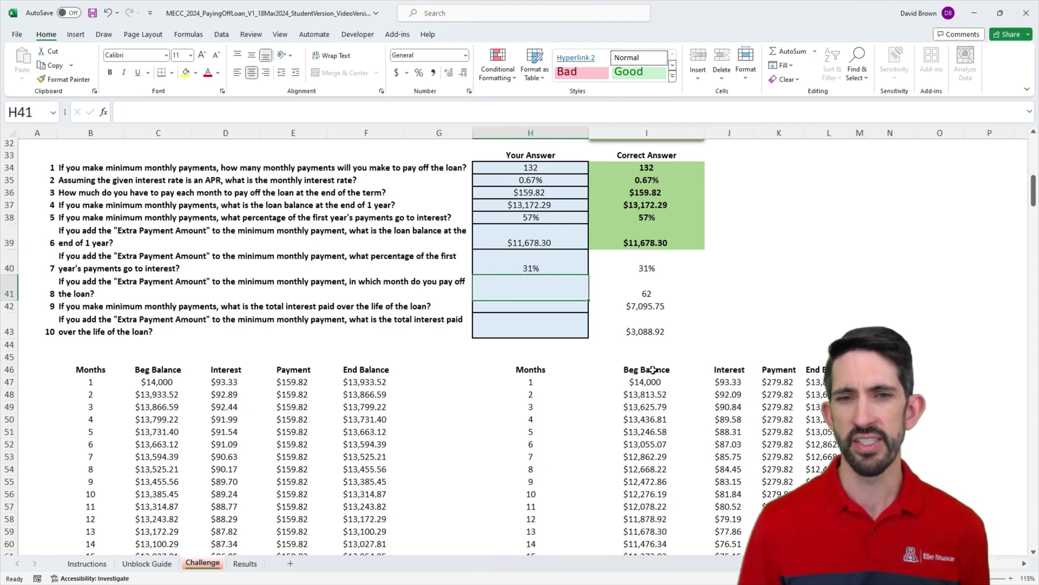
{"action": "scroll", "coordinate": [587, 155], "scroll_direction": "up", "scroll_amount": 1}
{"action": "left_click", "coordinate": [636, 169]}
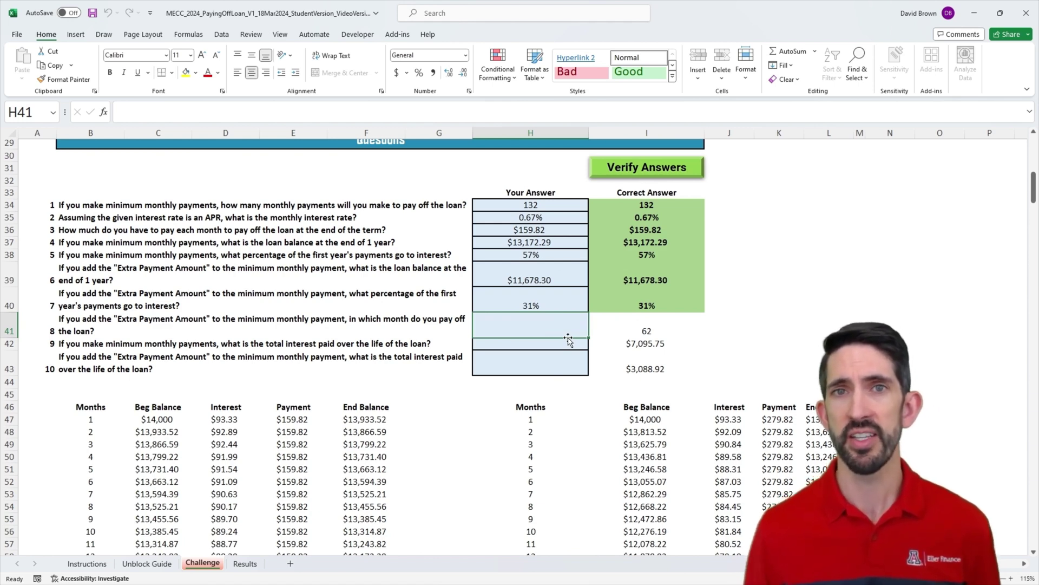
{"action": "left_click", "coordinate": [545, 207]}
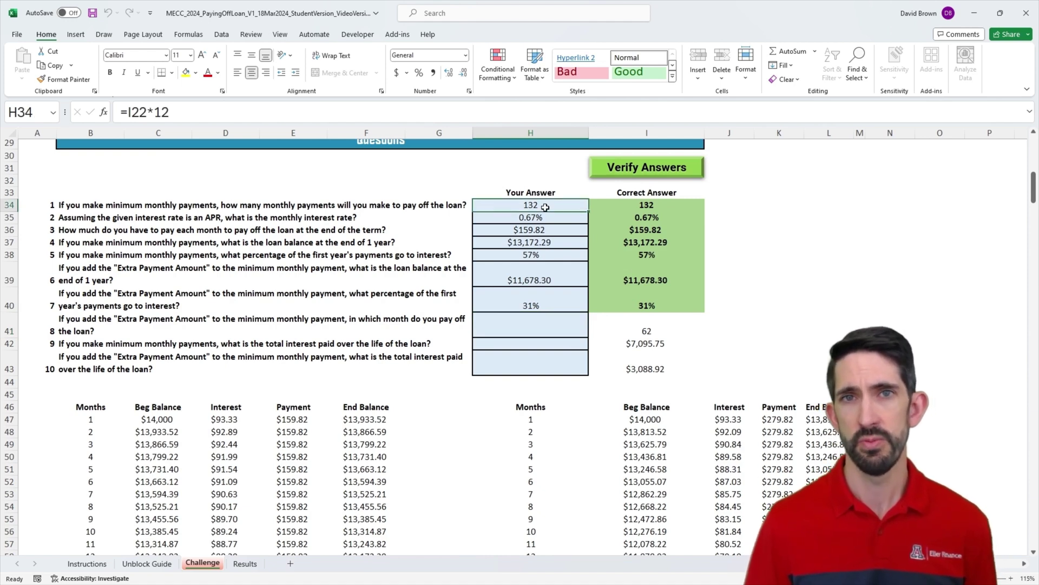
{"action": "left_click", "coordinate": [661, 324]}
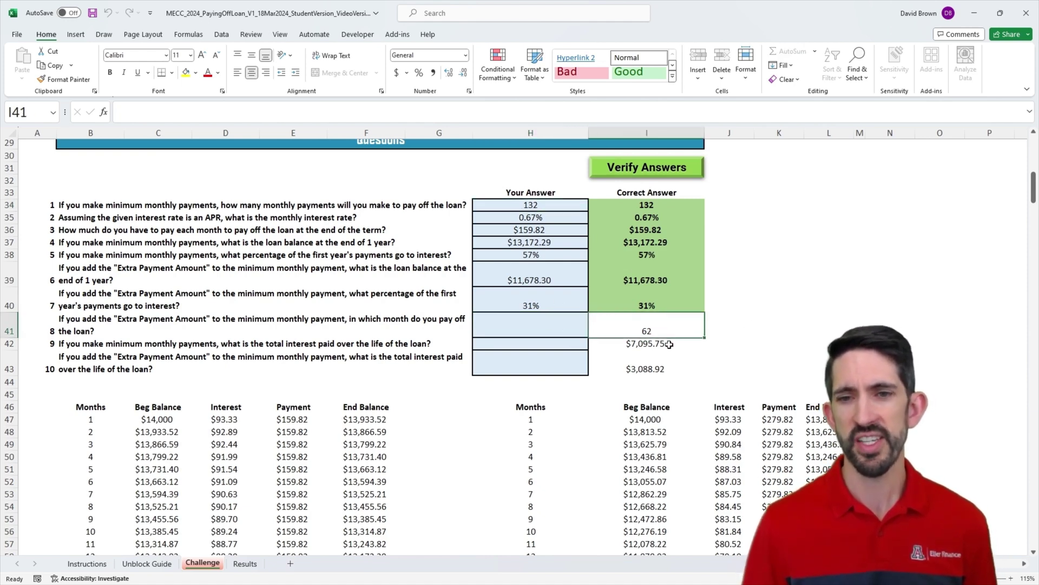
{"action": "scroll", "coordinate": [802, 364], "scroll_direction": "down", "scroll_amount": 17}
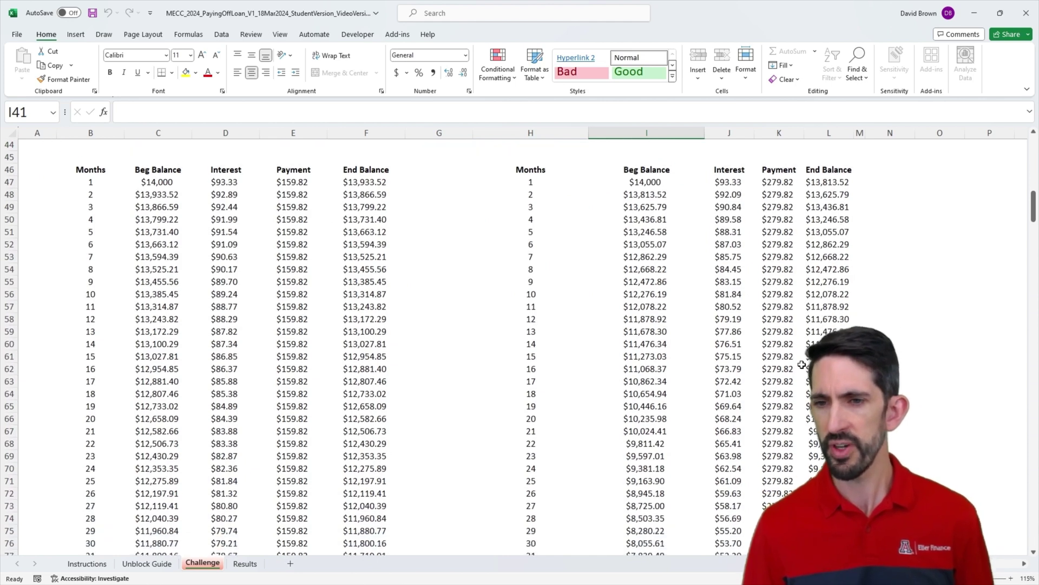
{"action": "scroll", "coordinate": [802, 367], "scroll_direction": "down", "scroll_amount": 3}
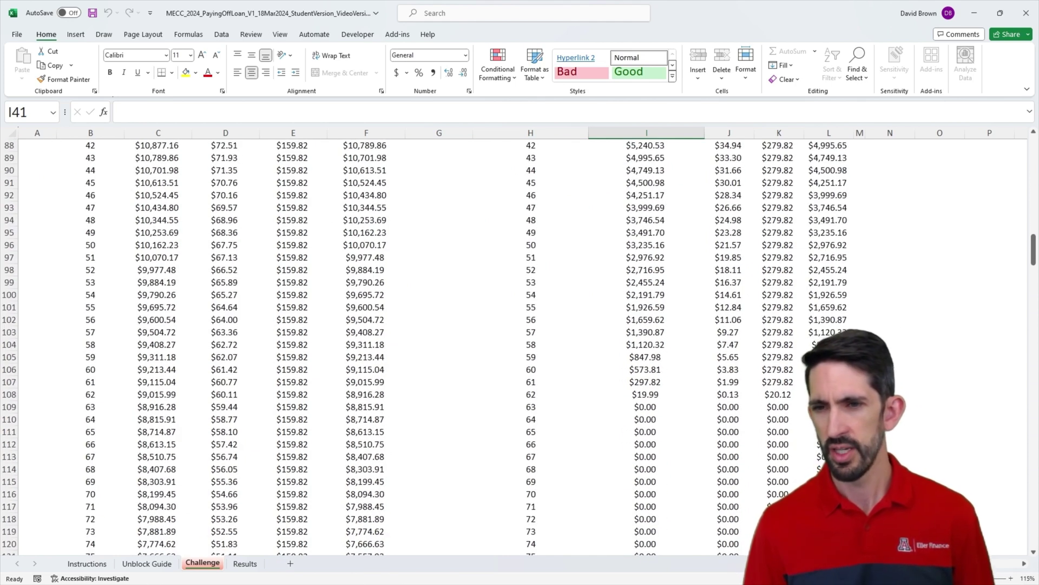
{"action": "left_click_drag", "start_coordinate": [828, 394], "coordinate": [548, 390]}
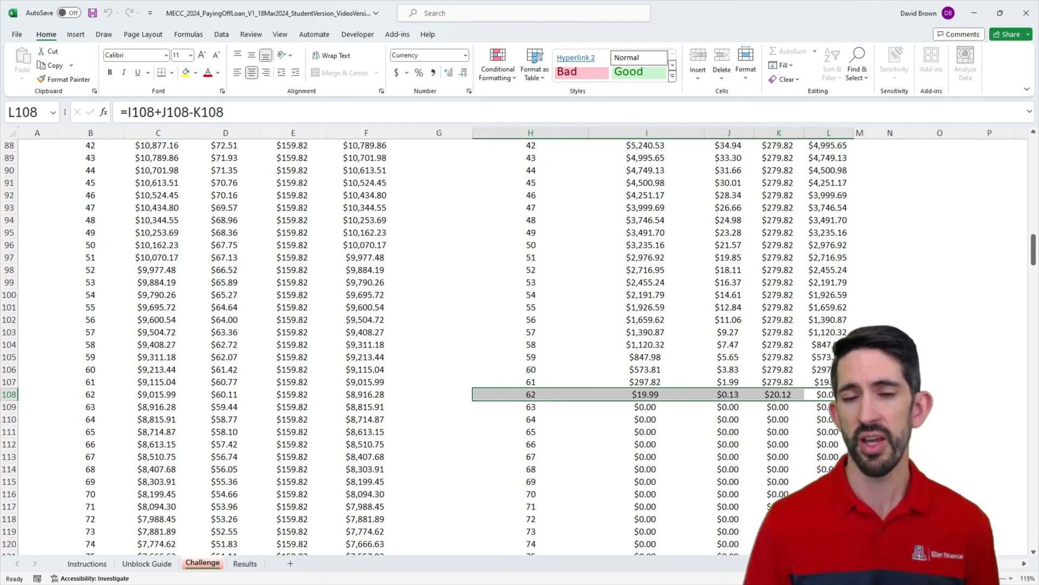
{"action": "left_click", "coordinate": [523, 396]}
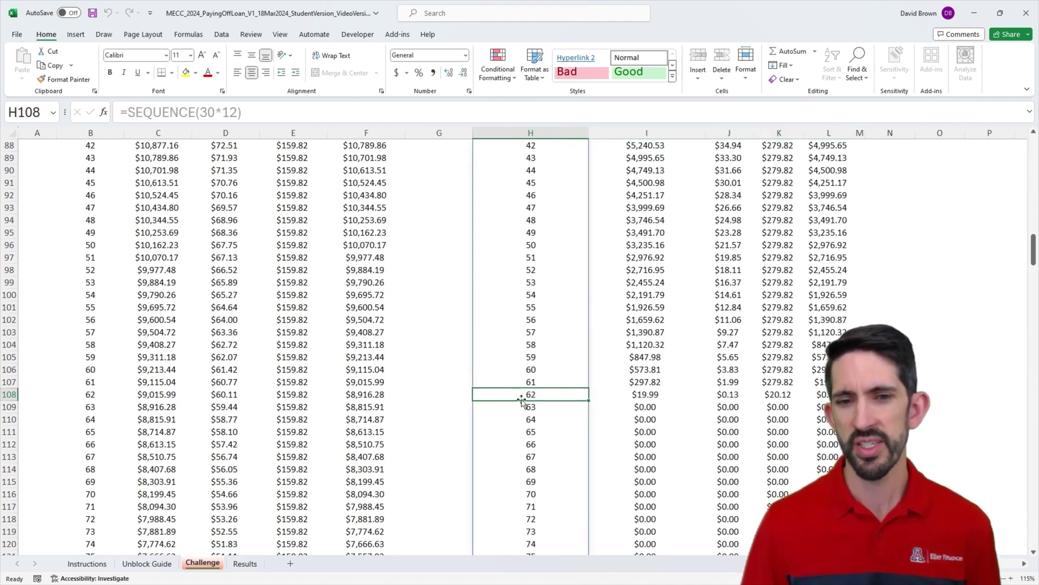
{"action": "left_click", "coordinate": [829, 394]}
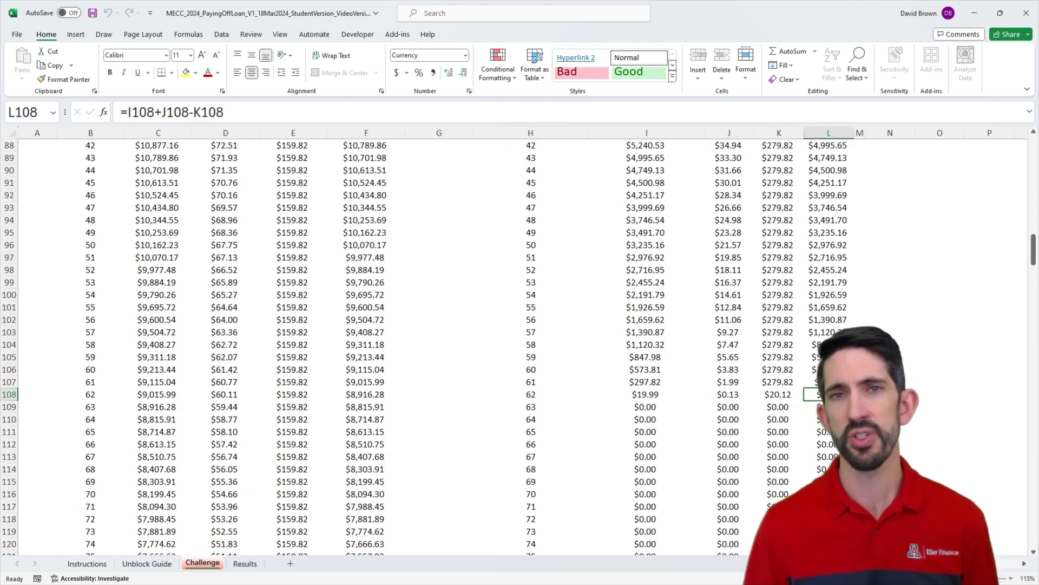
{"action": "scroll", "coordinate": [707, 355], "scroll_direction": "up", "scroll_amount": 18}
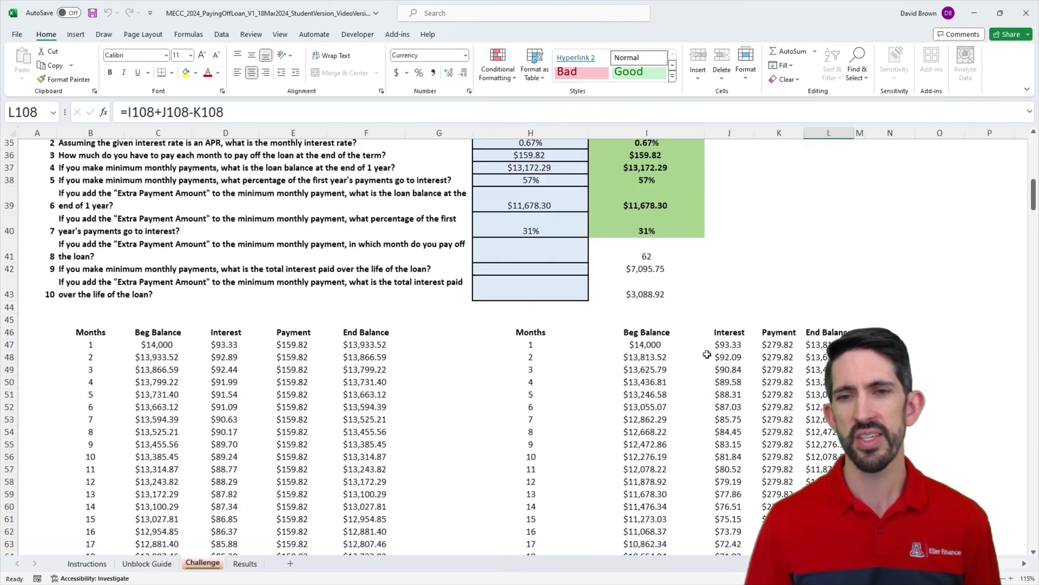
Enter =XLOOKUP(0,L47:L406,H47:H406) in H41 so question 8 returns payoff month 62.
{"action": "left_click", "coordinate": [543, 248]}
{"action": "type", "text": "=xlookup("}
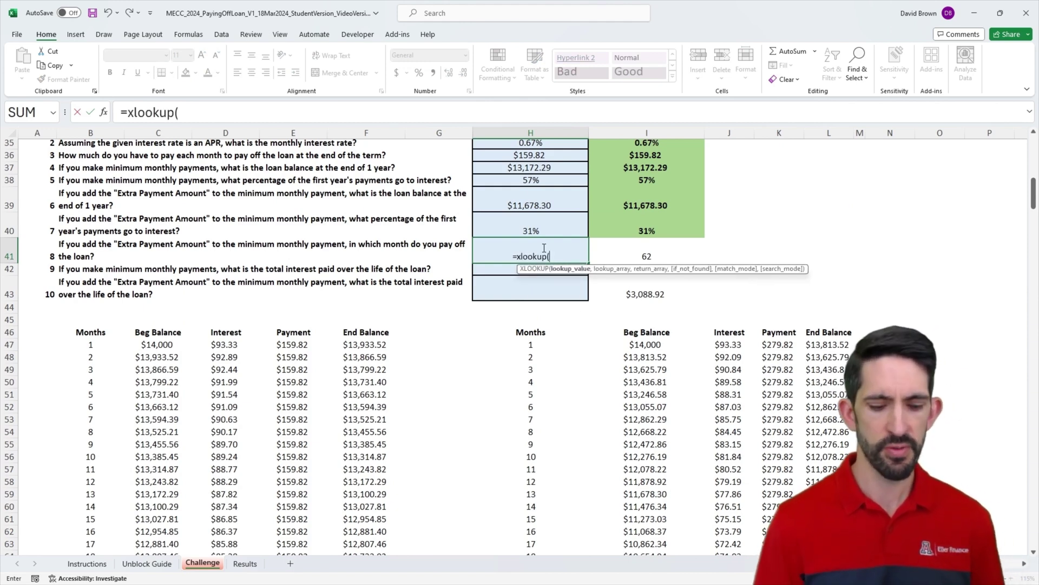
{"action": "type", "text": "0"}
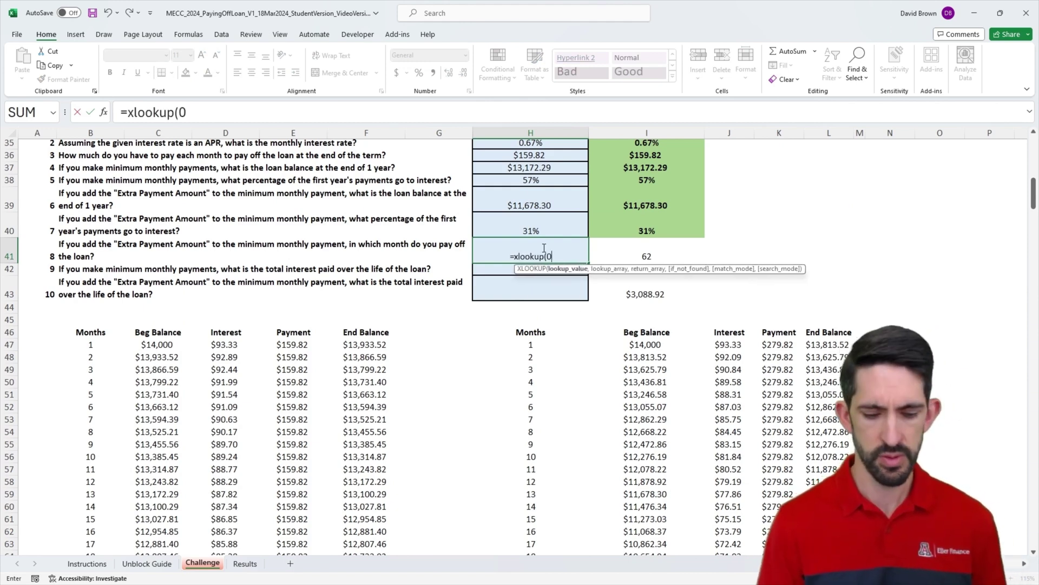
{"action": "type", "text": ","}
{"action": "left_click", "coordinate": [820, 343]}
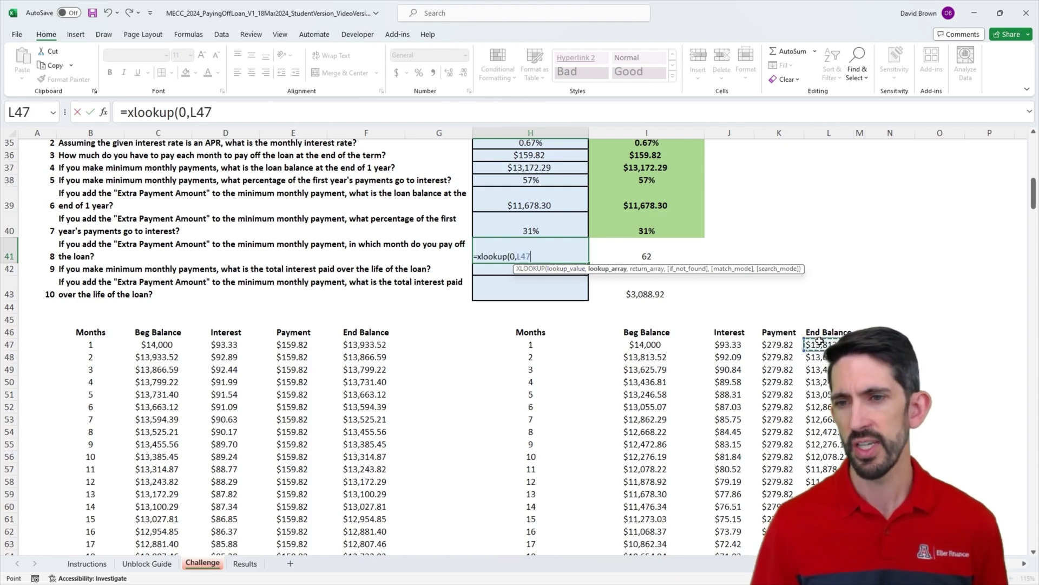
{"action": "key", "text": "ctrl+shift+Down"}
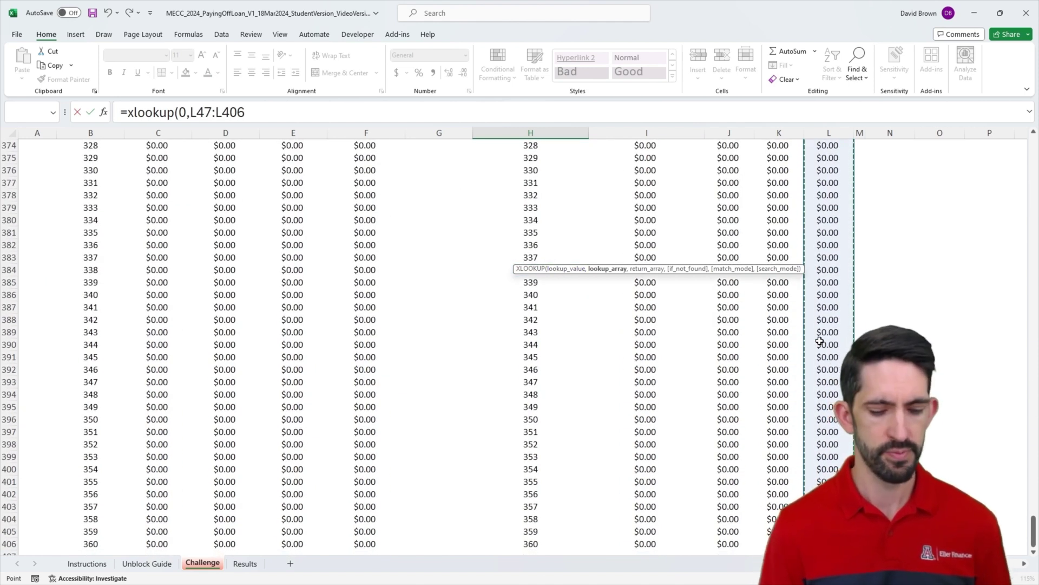
{"action": "type", "text": ","}
{"action": "left_click", "coordinate": [533, 232]}
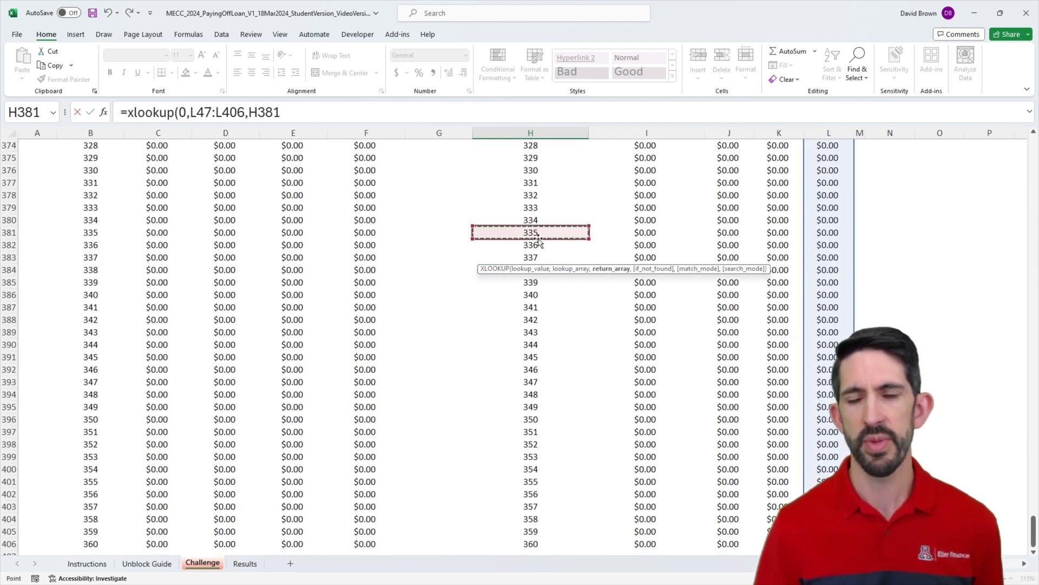
{"action": "key", "text": "ctrl+Up"}
{"action": "key", "text": "Down"}
{"action": "key", "text": "ctrl+shift+Down"}
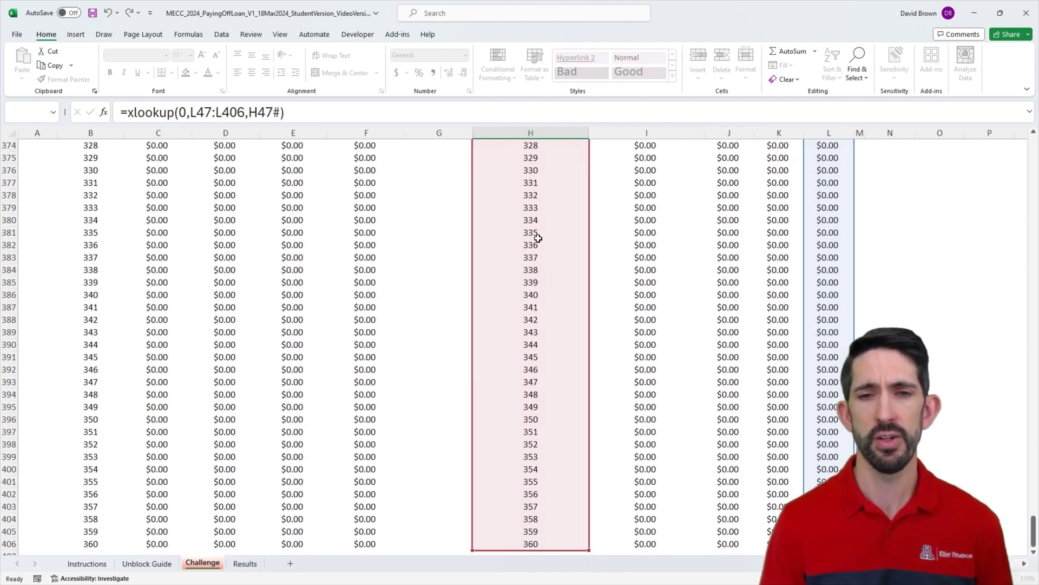
{"action": "key", "text": "ctrl+Return"}
{"action": "scroll", "coordinate": [537, 238], "scroll_direction": "up", "scroll_amount": 2}
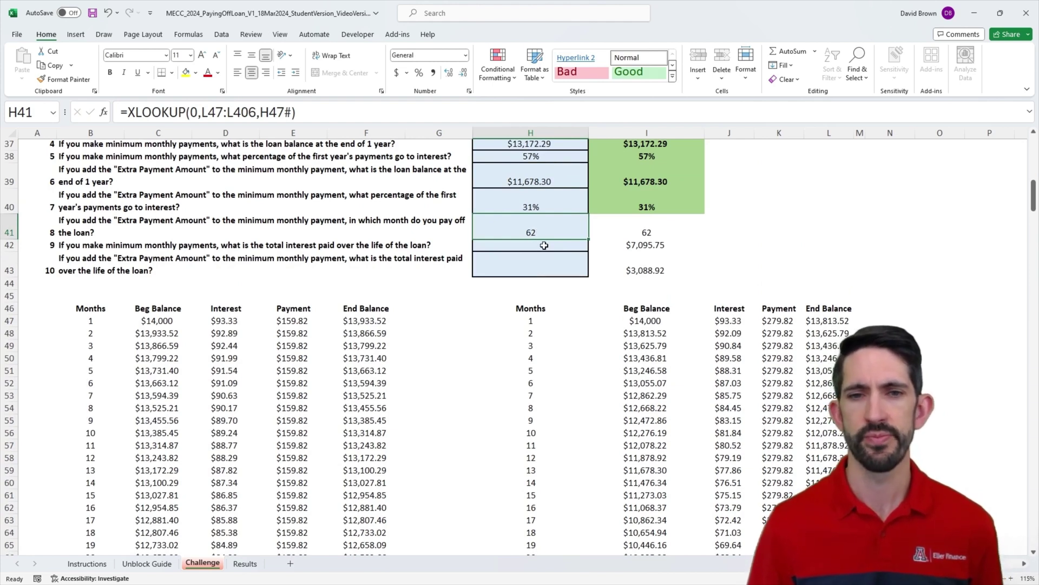
{"action": "left_click", "coordinate": [544, 245]}
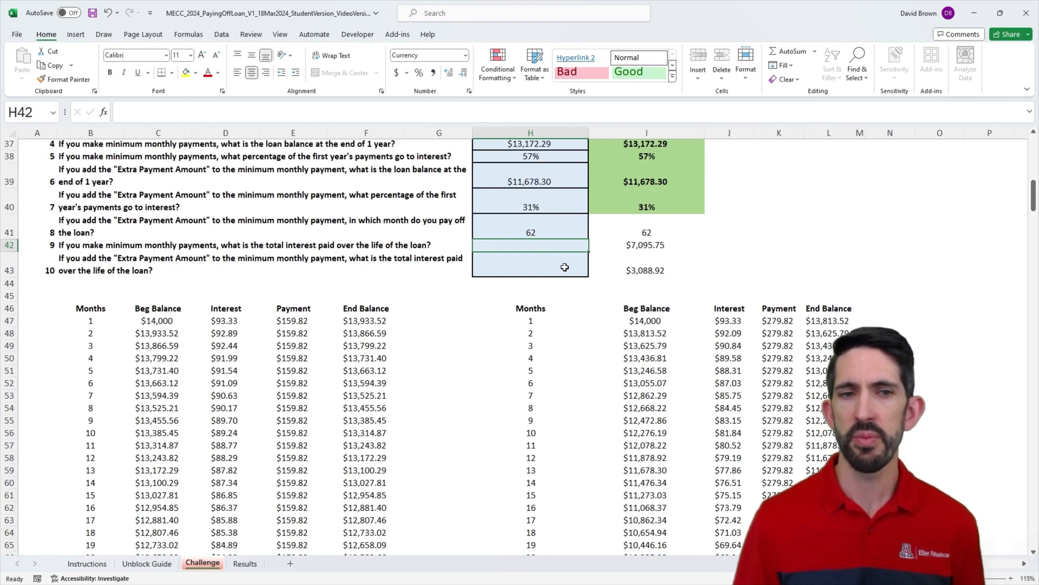
Enter =SUM(E47:E406) in H42 for question 9, giving $21,095.75.
{"action": "type", "text": "=sum("}
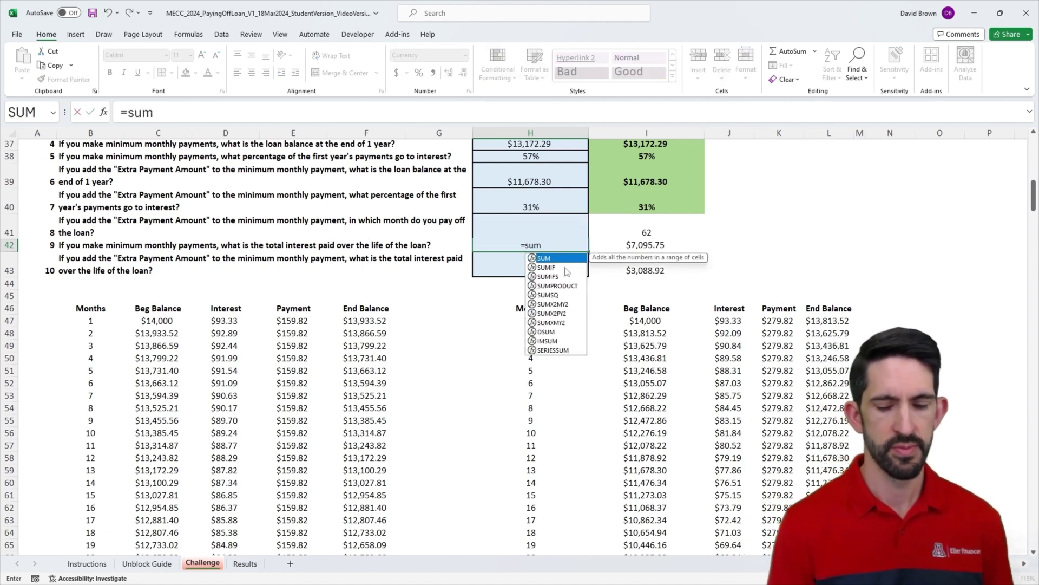
{"action": "key", "text": "Left"}
{"action": "key", "text": "Left"}
{"action": "key", "text": "Down"}
{"action": "key", "text": "Down"}
{"action": "key", "text": "Down"}
{"action": "key", "text": "Down"}
{"action": "key", "text": "Left"}
{"action": "key", "text": "Down"}
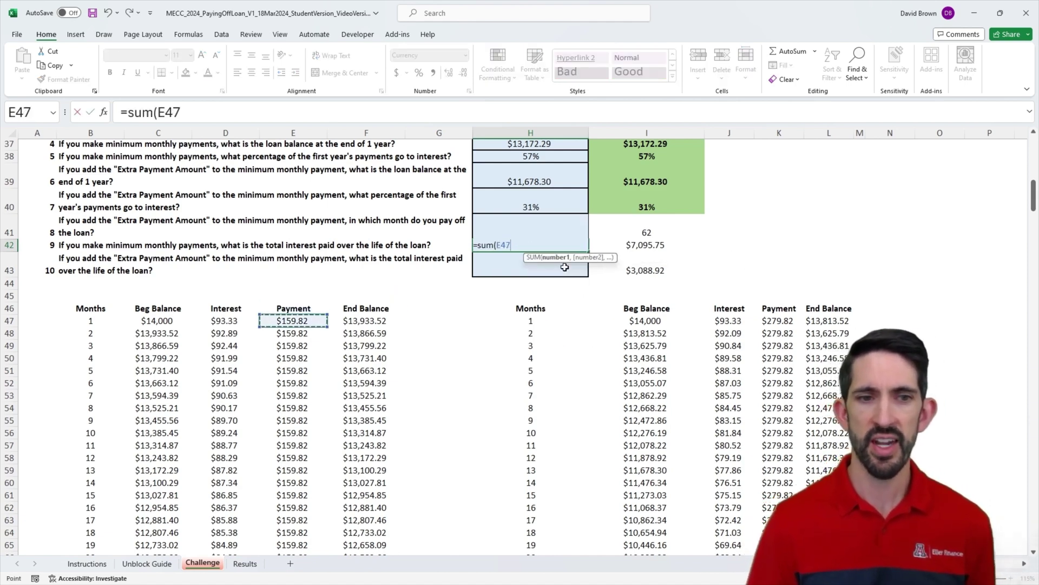
{"action": "key", "text": "ctrl+shift+Down"}
{"action": "key", "text": "Return"}
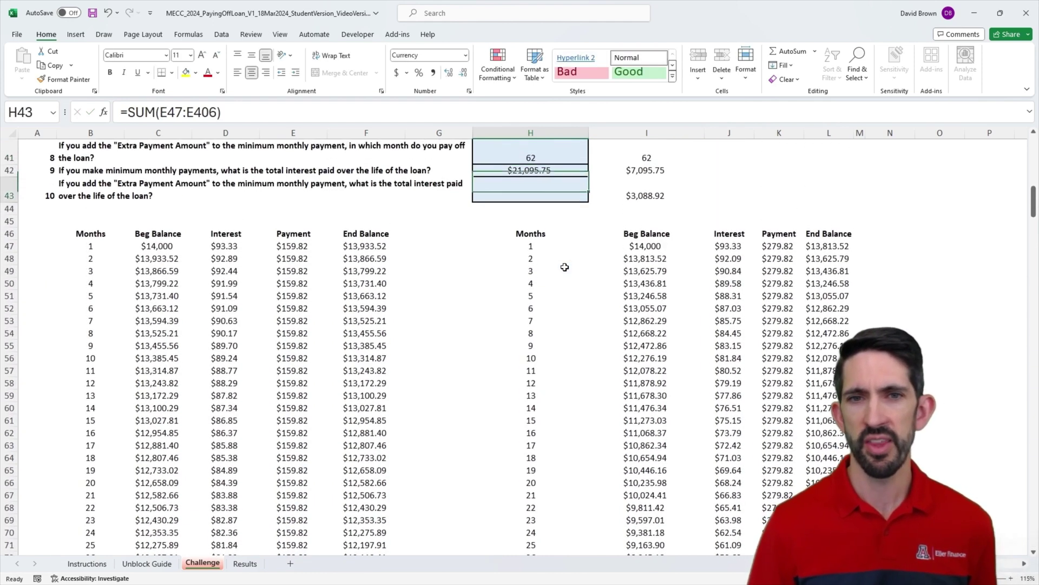
Enter =SUM(J47:J406) in H43 for question 10, giving $3,088.92.
{"action": "type", "text": "="}
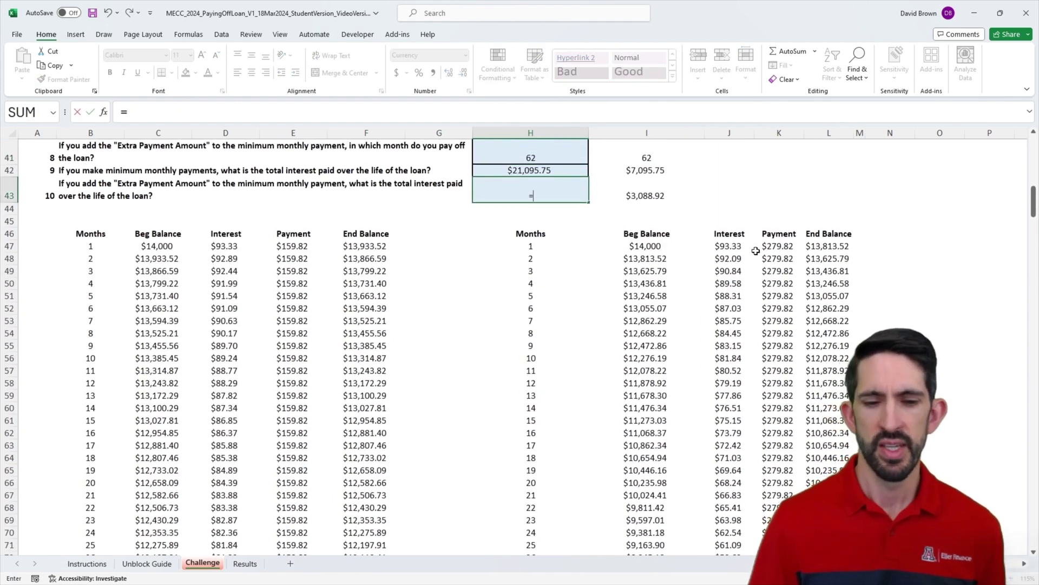
{"action": "type", "text": "sum("}
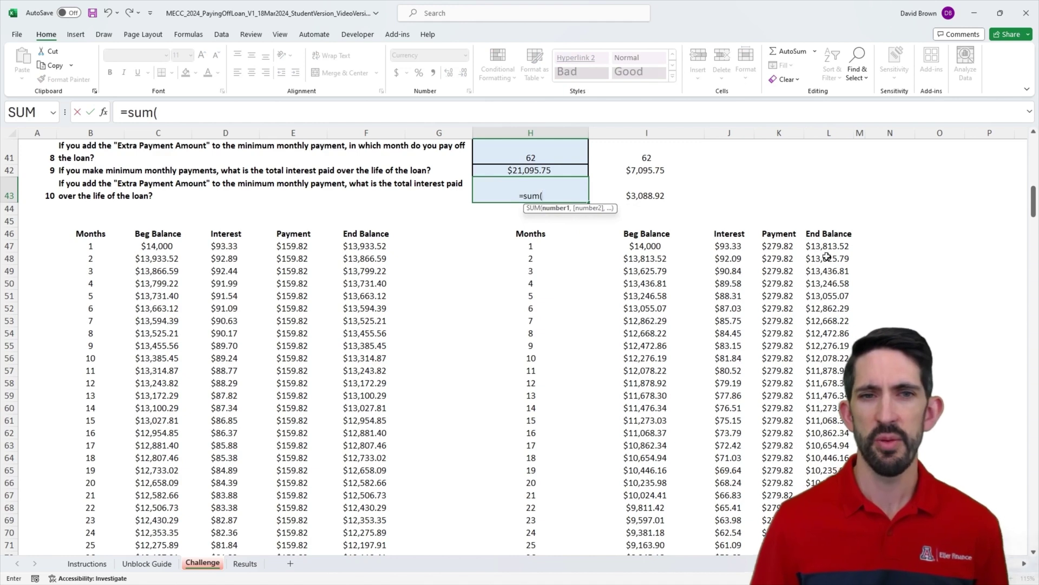
{"action": "left_click", "coordinate": [727, 244]}
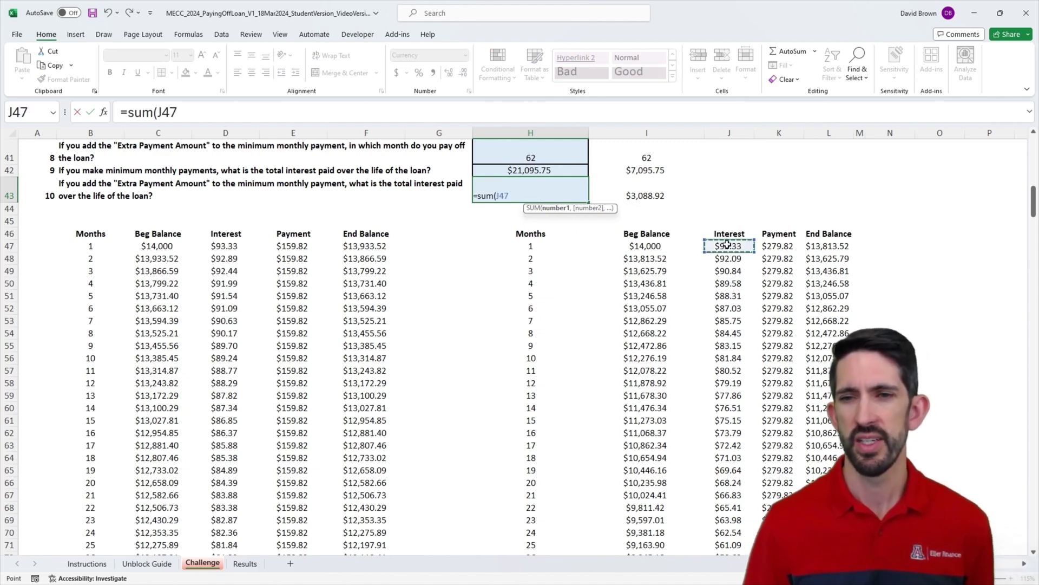
{"action": "key", "text": "ctrl+shift+Down"}
{"action": "key", "text": "ctrl+Return"}
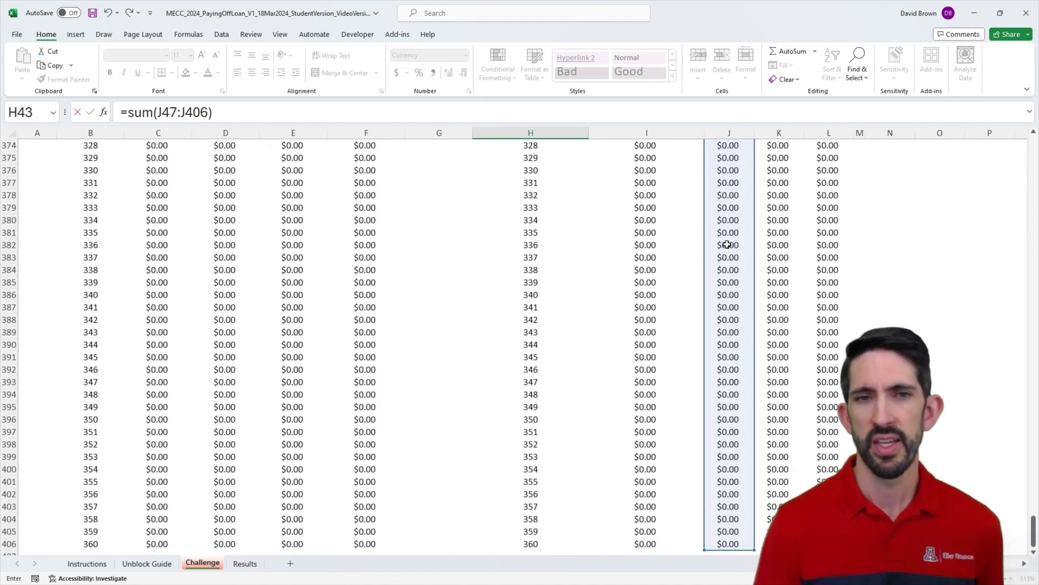
Review the loan inputs and question 9, then verify answers: question 10 passes, 9 flagged.
{"action": "scroll", "coordinate": [728, 245], "scroll_direction": "up", "scroll_amount": 2}
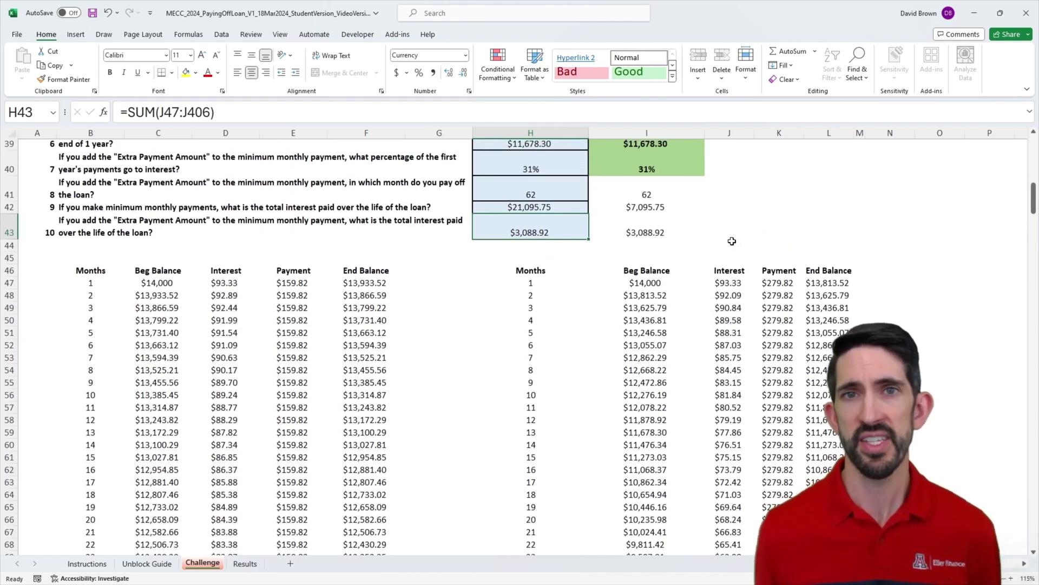
{"action": "scroll", "coordinate": [732, 241], "scroll_direction": "up", "scroll_amount": 5}
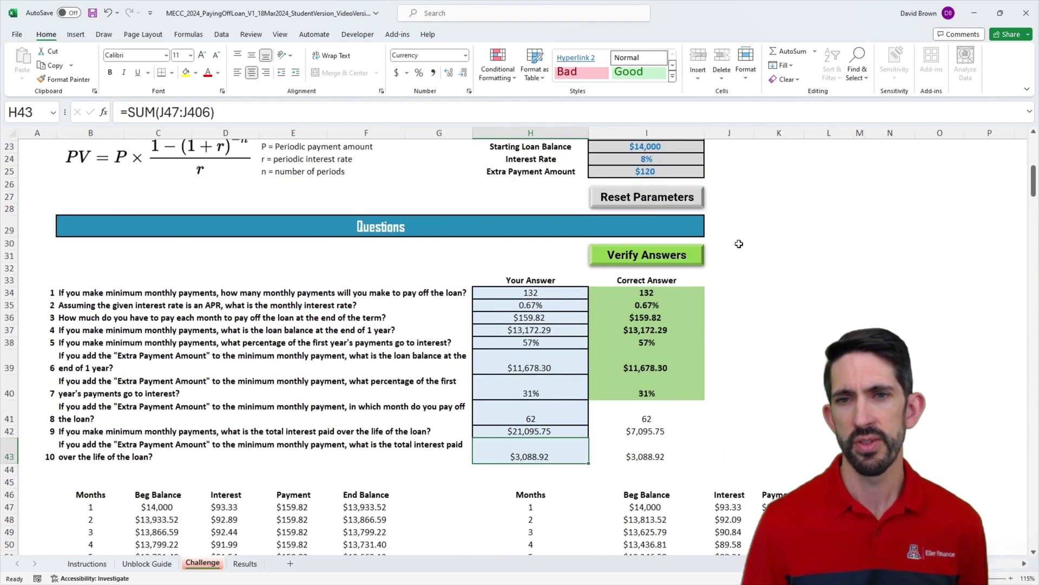
{"action": "scroll", "coordinate": [738, 244], "scroll_direction": "up", "scroll_amount": 1}
{"action": "left_click", "coordinate": [664, 183]}
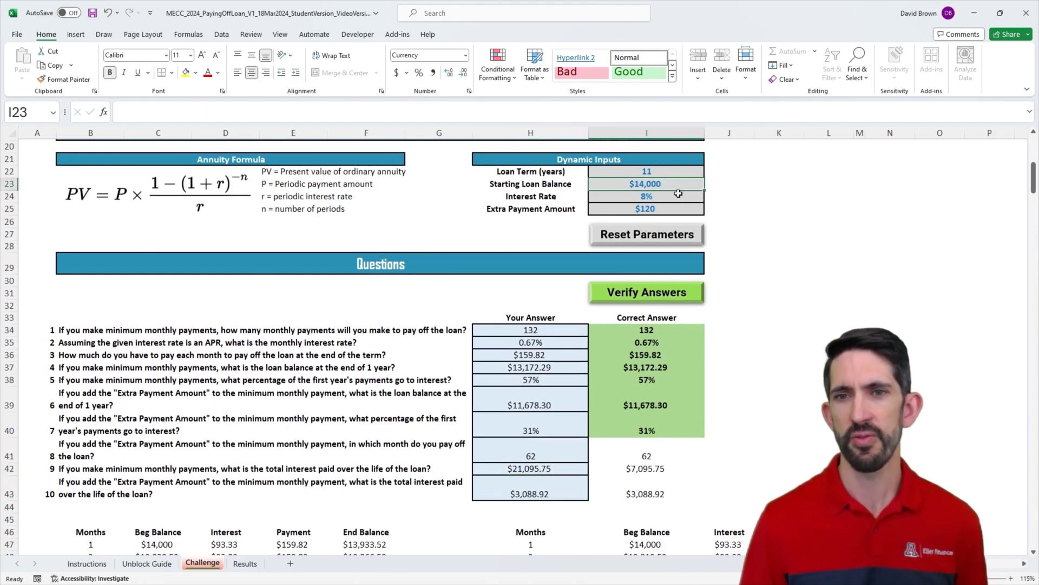
{"action": "left_click", "coordinate": [546, 468]}
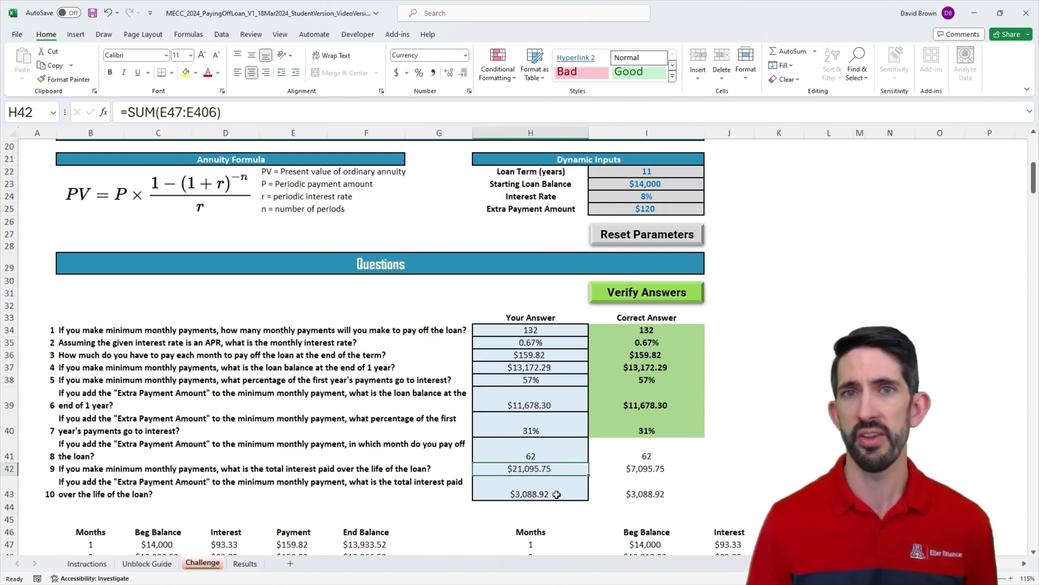
{"action": "left_click", "coordinate": [665, 291]}
Inspect question 9's formula in H42 without changing it.
{"action": "scroll", "coordinate": [741, 414], "scroll_direction": "down", "scroll_amount": 2}
{"action": "scroll", "coordinate": [741, 414], "scroll_direction": "down", "scroll_amount": 1}
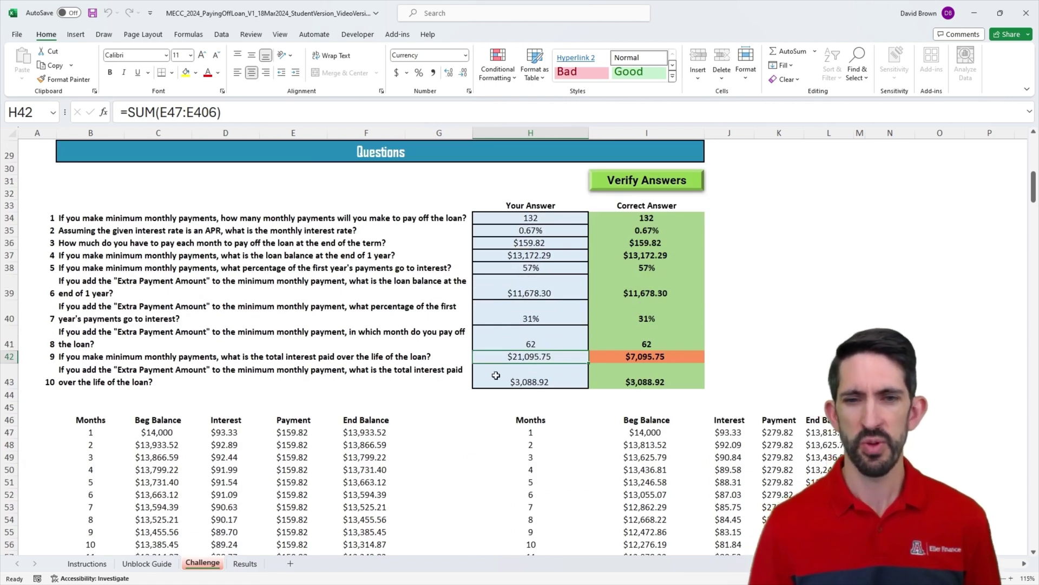
{"action": "scroll", "coordinate": [498, 368], "scroll_direction": "down", "scroll_amount": 2}
{"action": "left_click", "coordinate": [516, 298]}
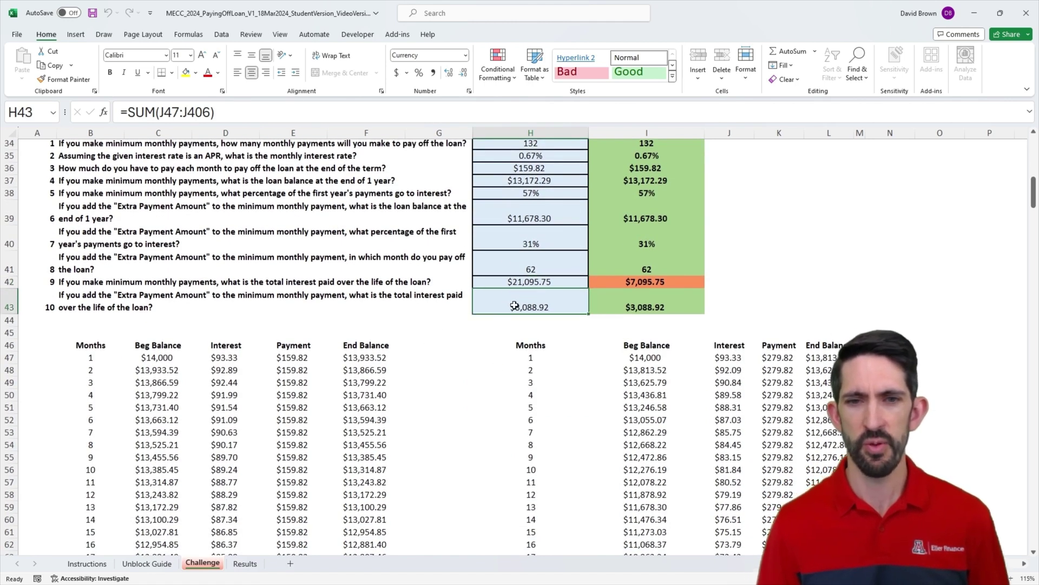
{"action": "key", "text": "Up"}
{"action": "key", "text": "F2"}
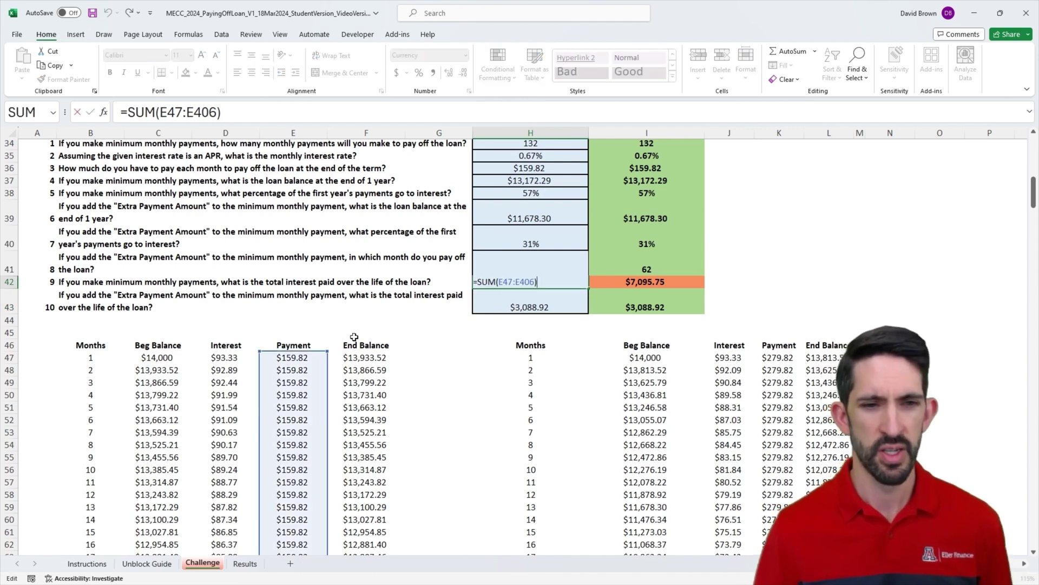
{"action": "scroll", "coordinate": [353, 335], "scroll_direction": "down", "scroll_amount": 20}
{"action": "scroll", "coordinate": [354, 337], "scroll_direction": "down", "scroll_amount": 20}
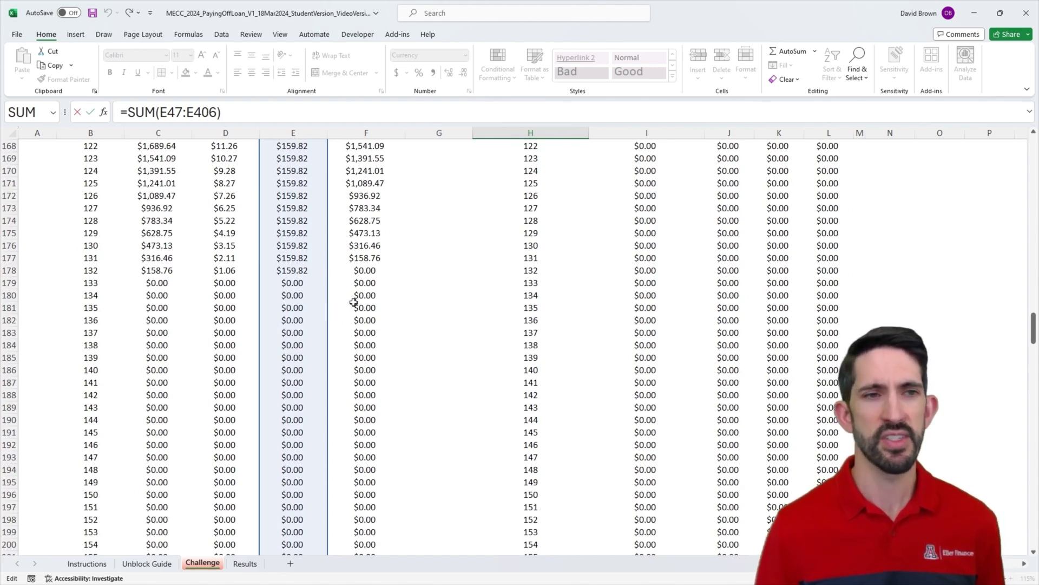
{"action": "key", "text": "Return"}
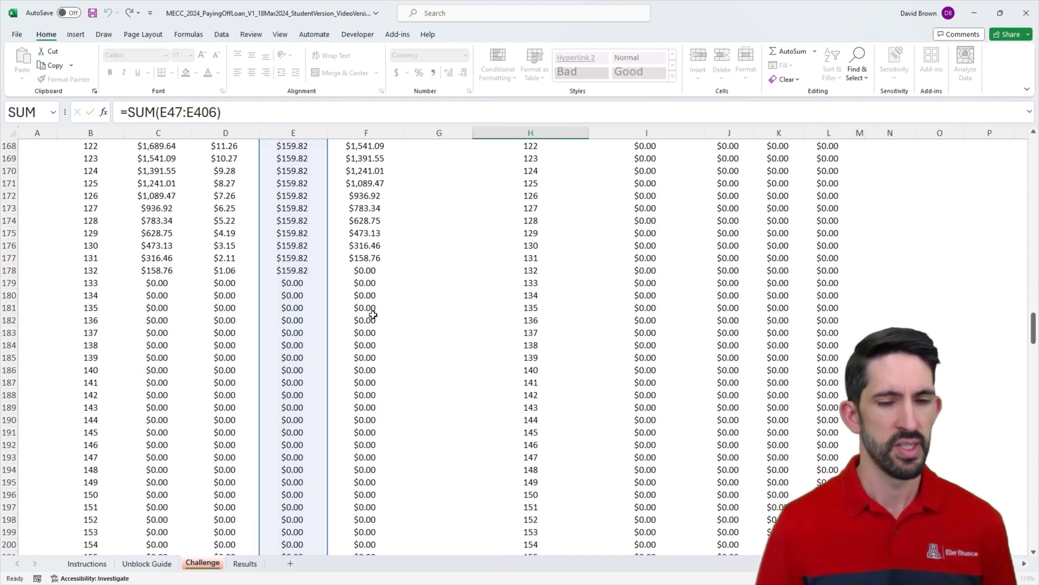
{"action": "left_click", "coordinate": [372, 320]}
{"action": "scroll", "coordinate": [372, 315], "scroll_direction": "up", "scroll_amount": 2}
Shift question 9's sum range from Payment to Interest ($7,095.75) and verify all ten green.
{"action": "double_click", "coordinate": [520, 257]}
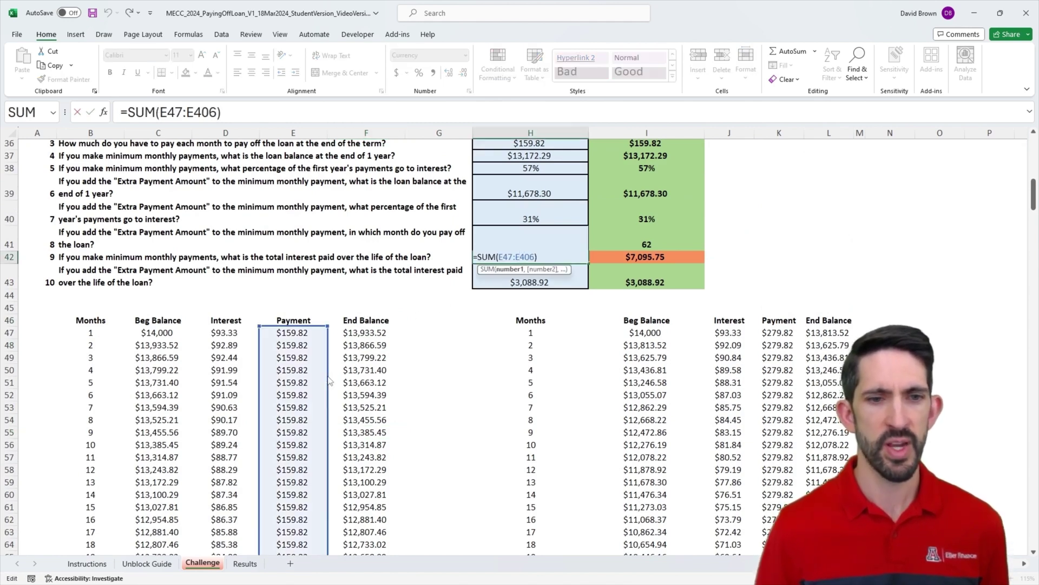
{"action": "left_click_drag", "start_coordinate": [262, 377], "coordinate": [236, 372]}
{"action": "key", "text": "Return"}
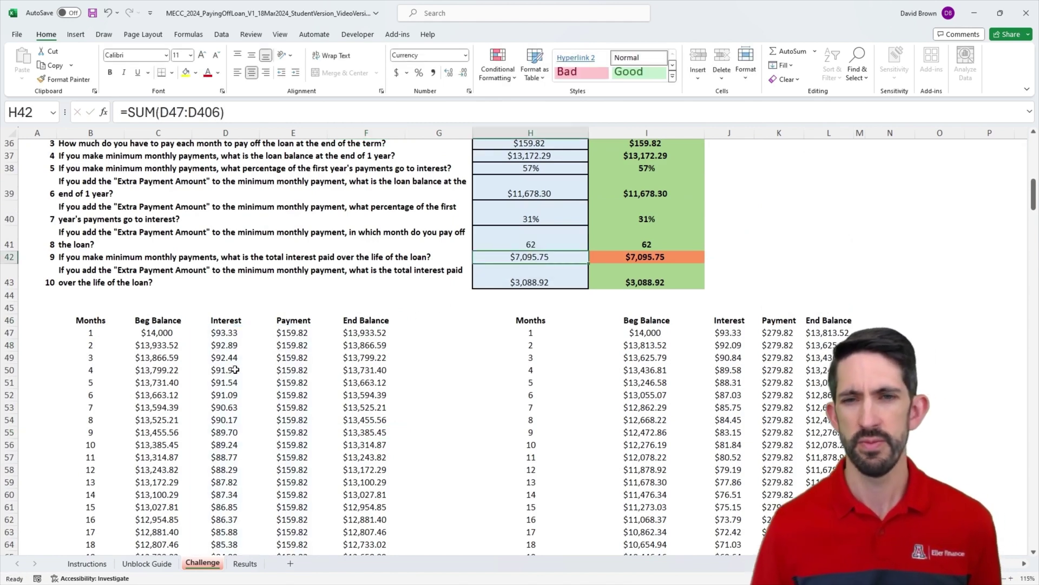
{"action": "scroll", "coordinate": [645, 299], "scroll_direction": "up", "scroll_amount": 2}
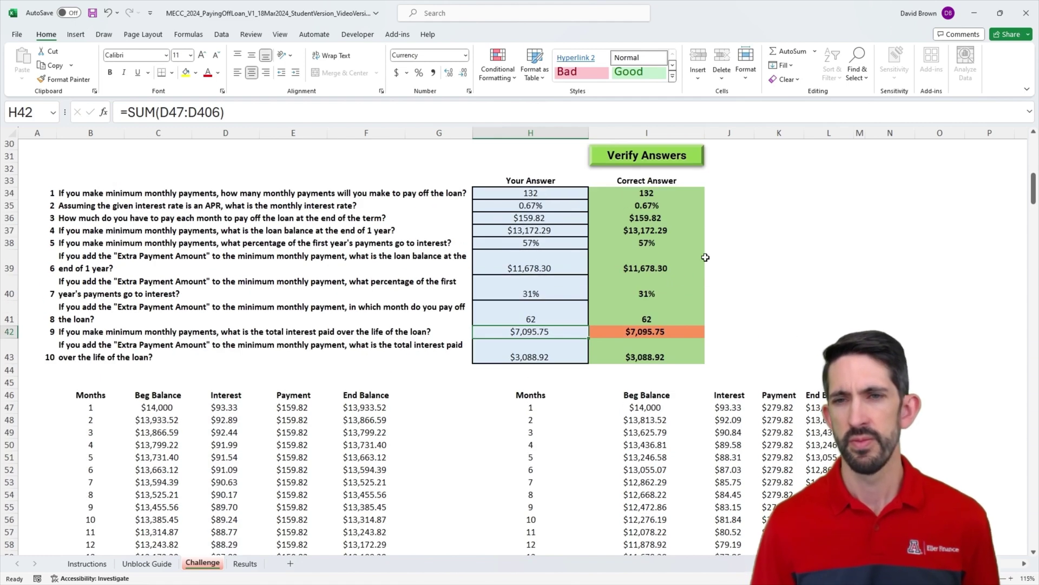
{"action": "left_click", "coordinate": [649, 165]}
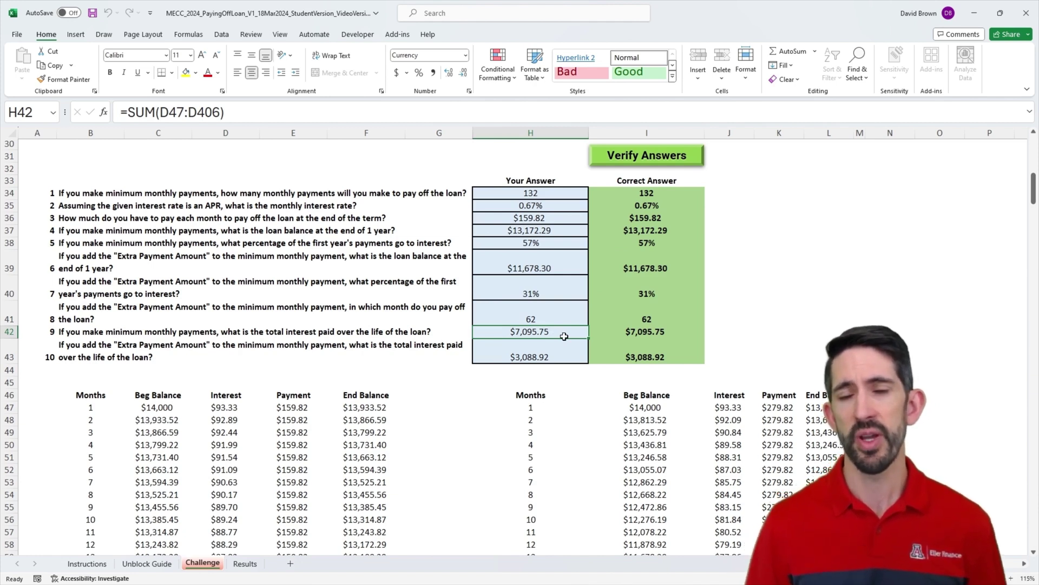
Show question 10's formula and reset to new loan parameters (30 years, $25,100, 5%, $110).
{"action": "left_click", "coordinate": [548, 355]}
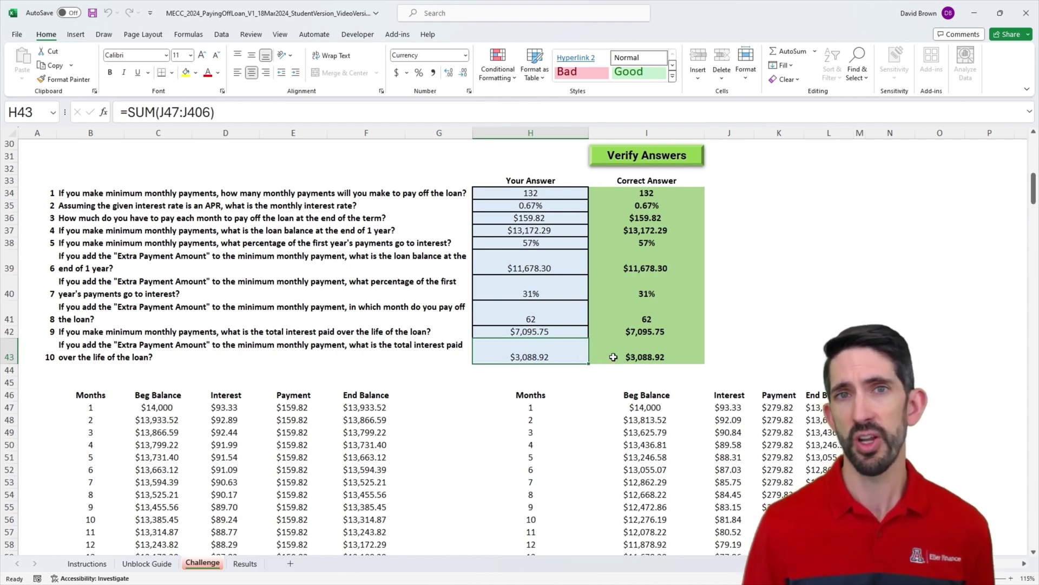
{"action": "scroll", "coordinate": [613, 357], "scroll_direction": "up", "scroll_amount": 4}
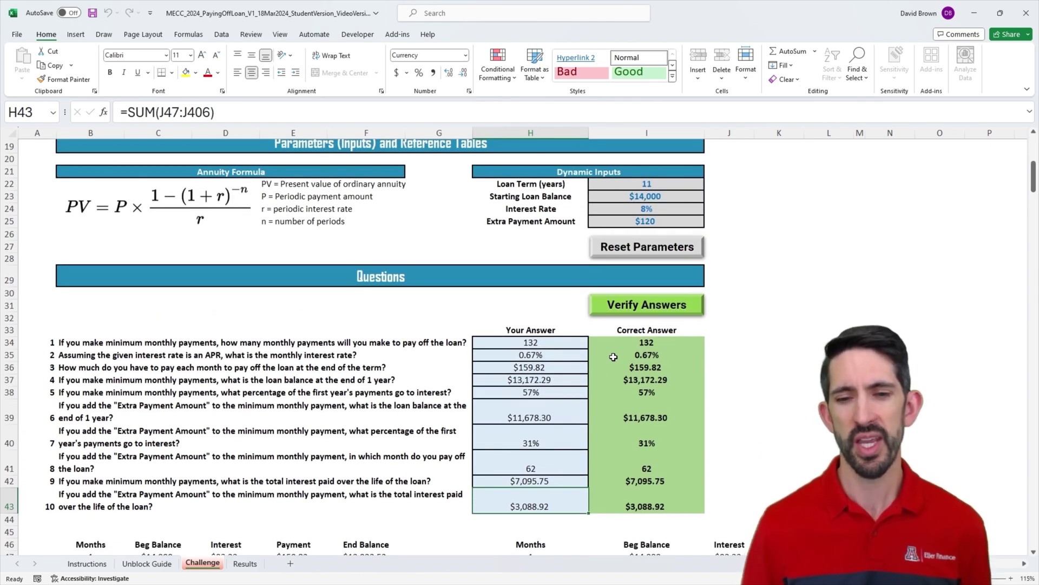
{"action": "left_click", "coordinate": [648, 251]}
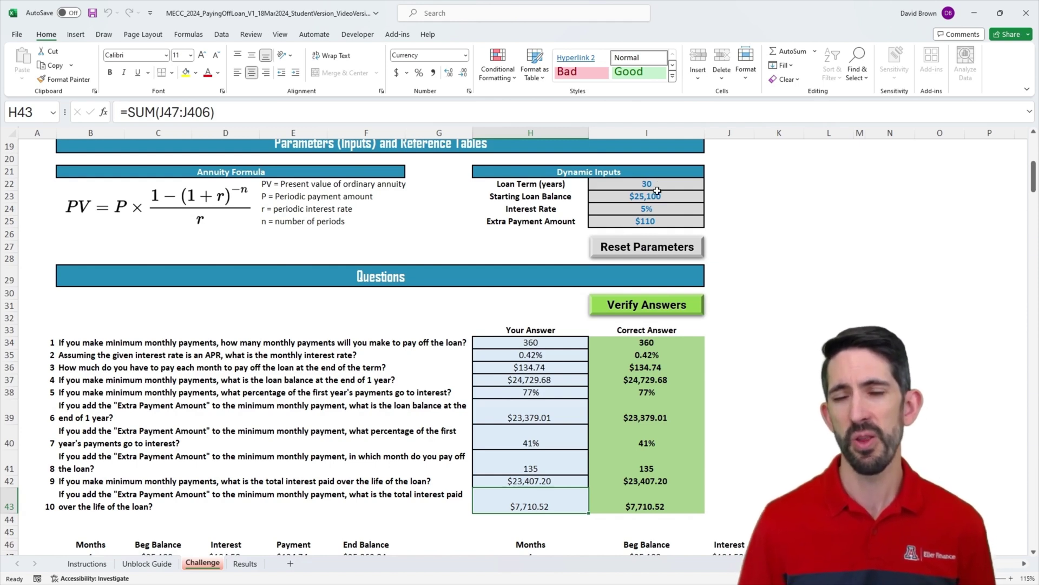
Confirm questions 9 and 10 still match under the new loan, with question 10 at $7,710.52.
{"action": "left_click", "coordinate": [545, 481]}
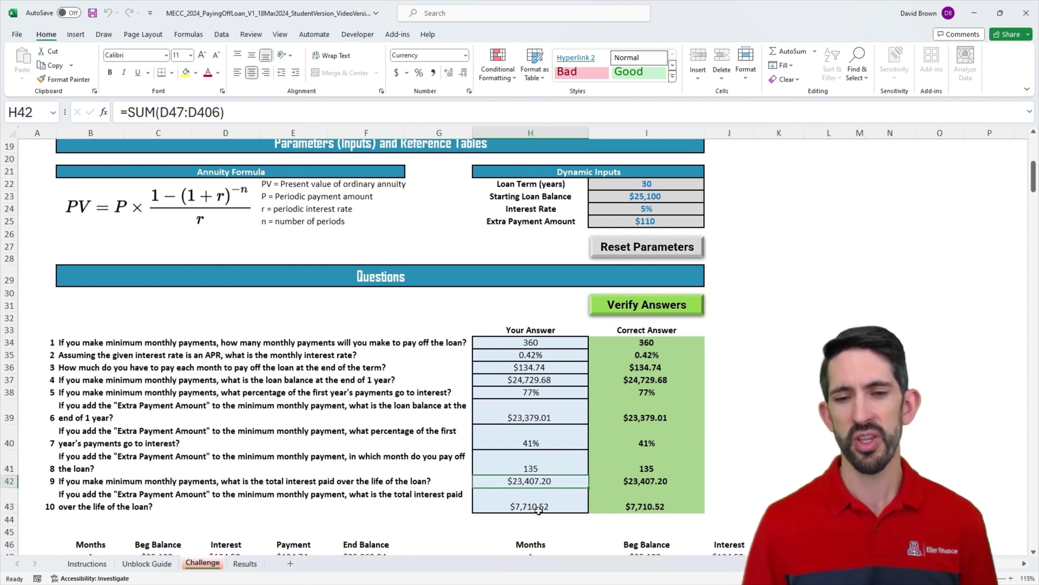
{"action": "left_click", "coordinate": [542, 508]}
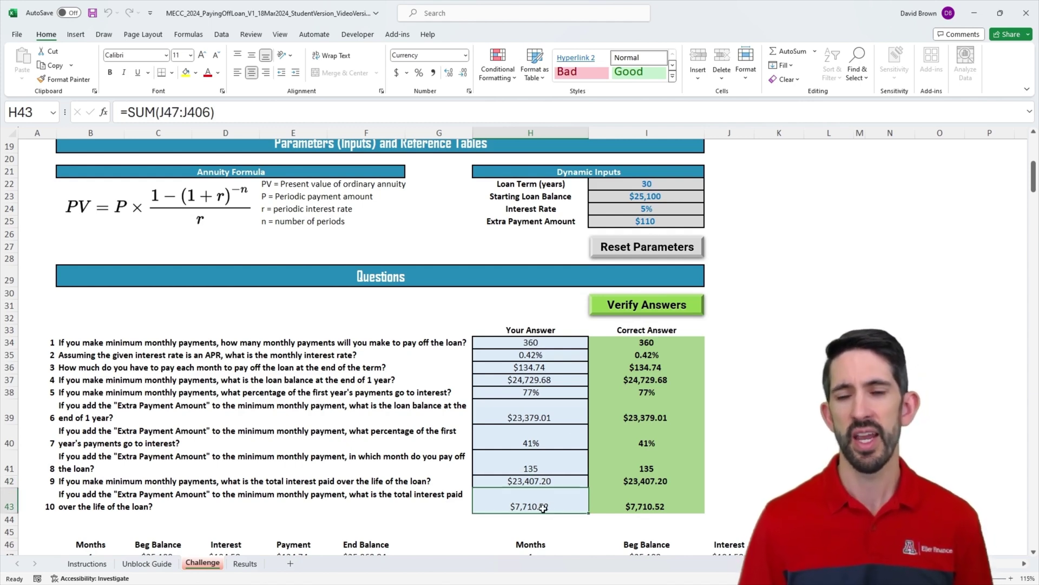